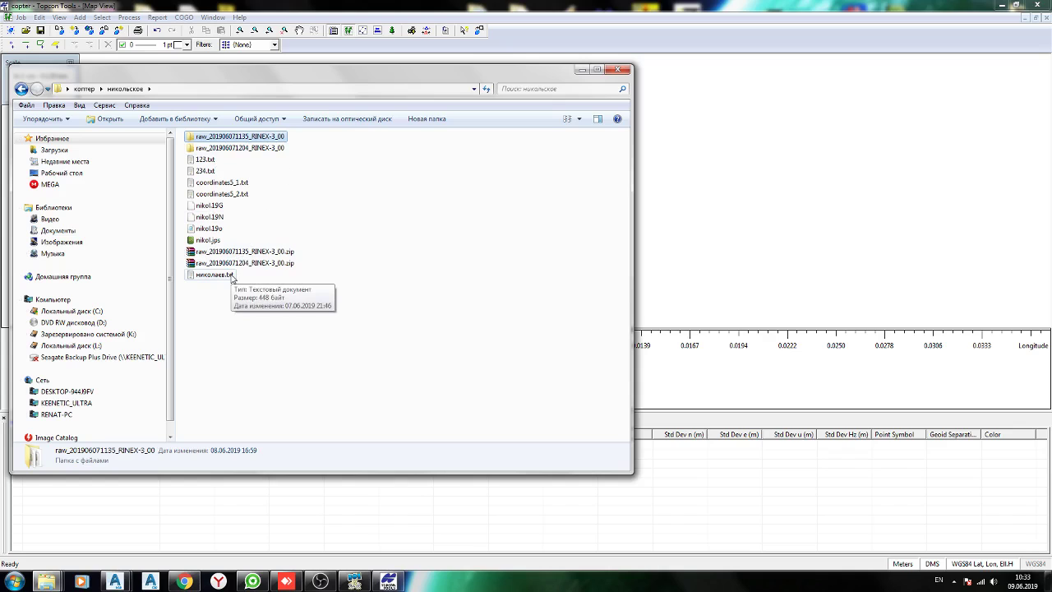
Open николаев.txt from the никольское folder, examine the listed point coordinates including the base point row, and close the file
double_click(216, 274)
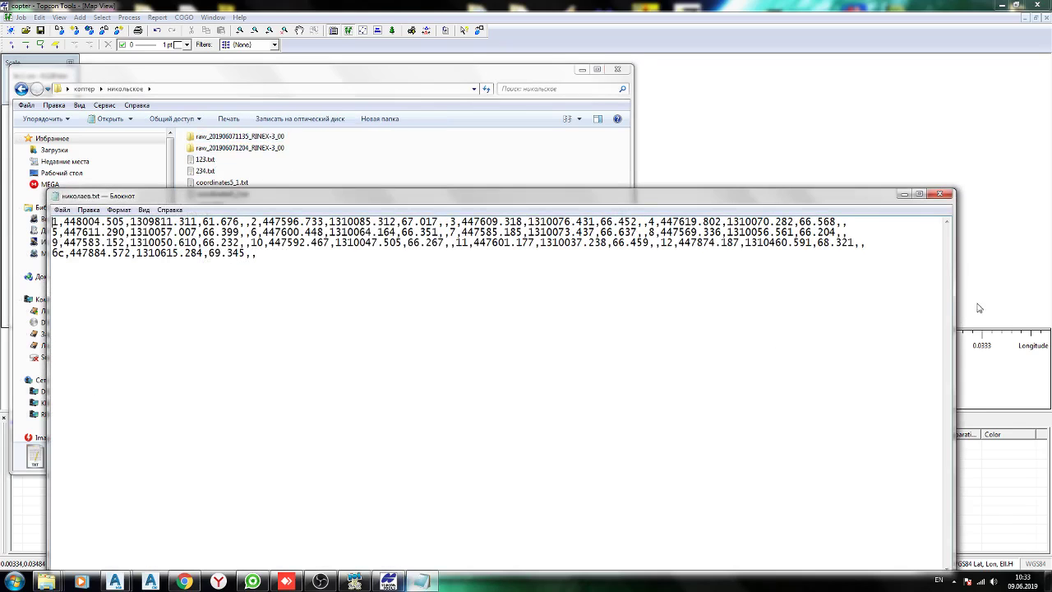
left_click_drag(954, 305, 329, 308)
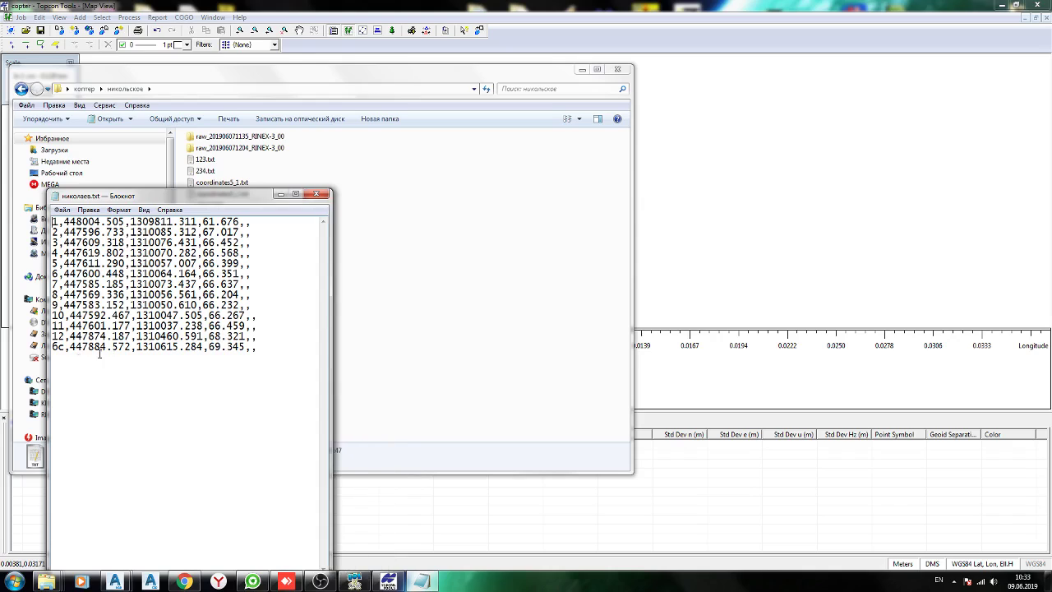
left_click_drag(59, 351, 172, 353)
left_click(254, 389)
left_click(320, 198)
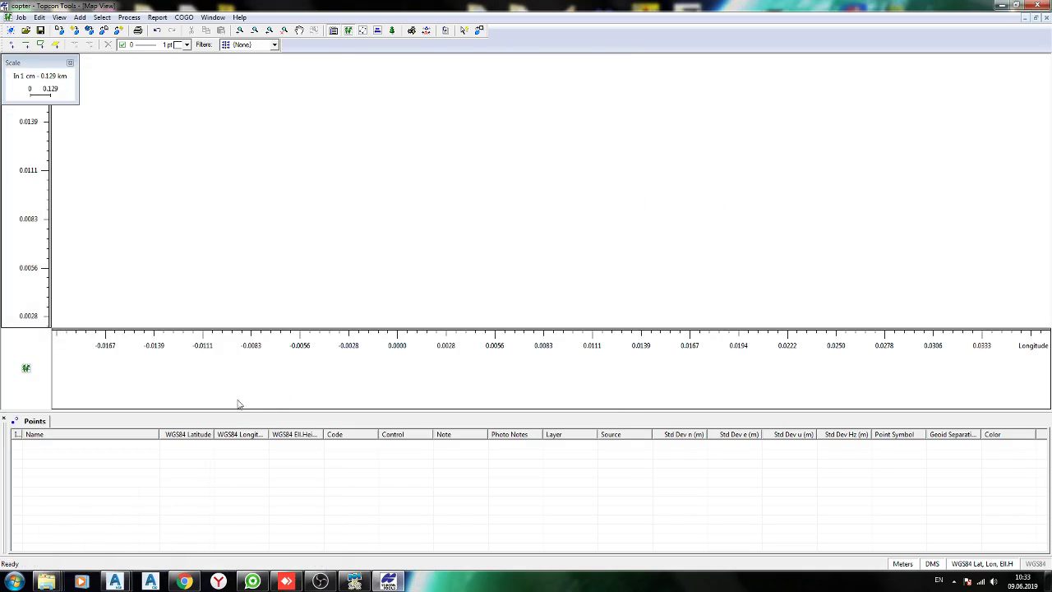
Review the job configuration's angle display formats and its linear and angular units
left_click(19, 18)
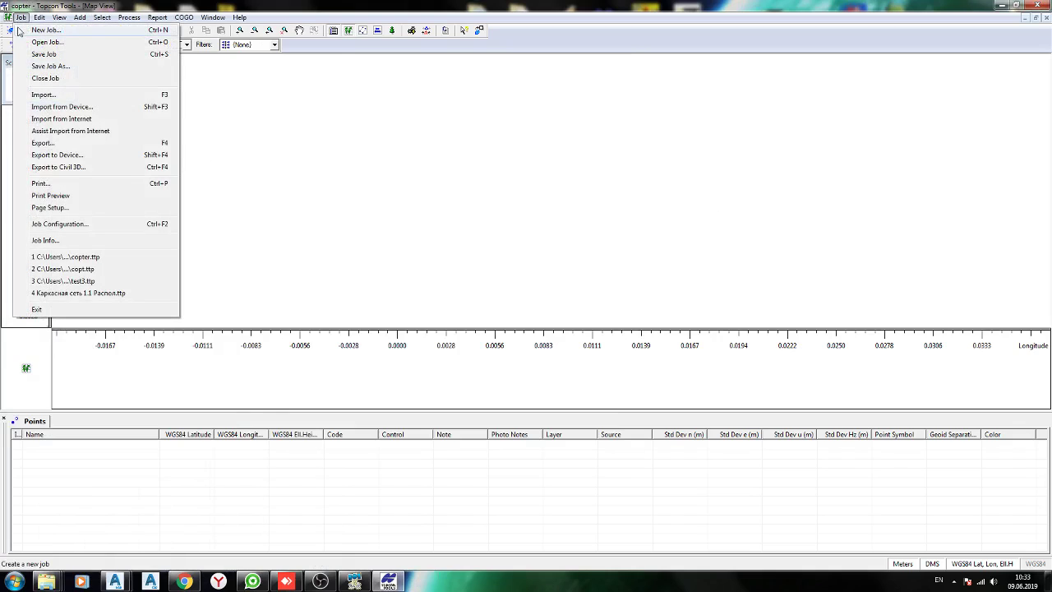
left_click(86, 225)
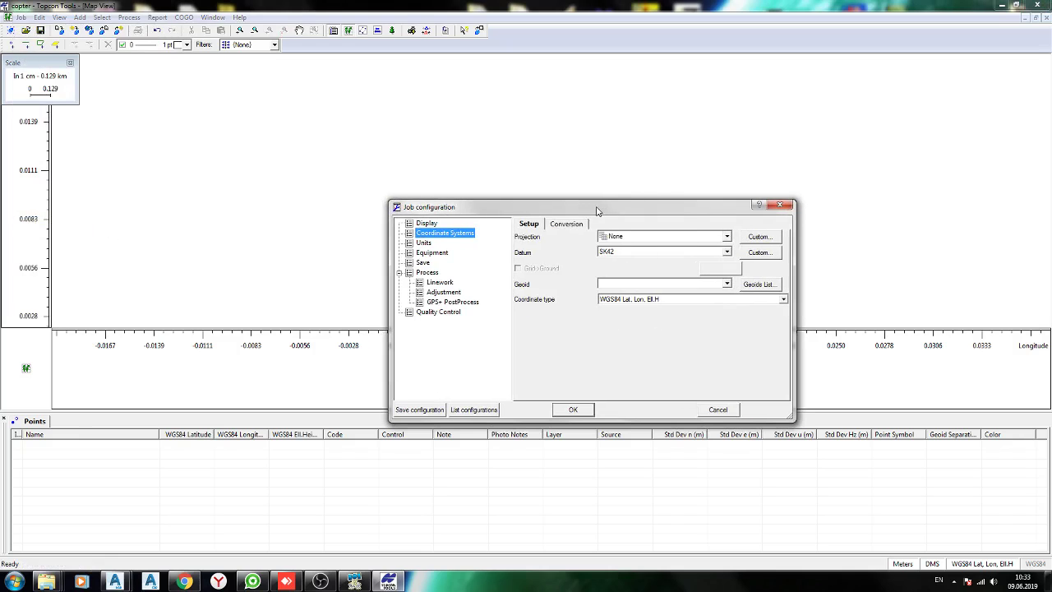
left_click_drag(597, 211, 446, 164)
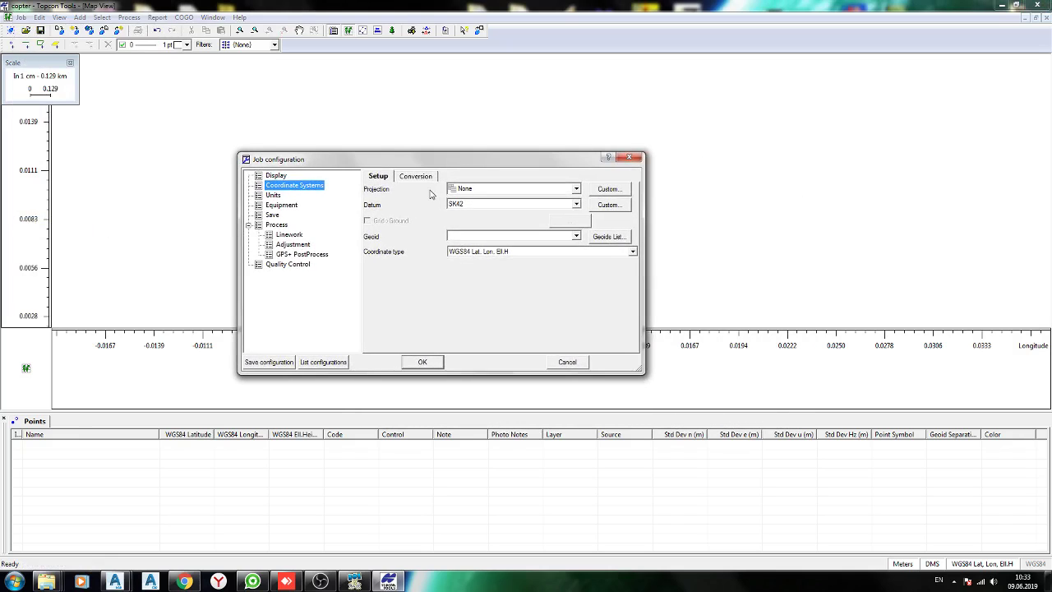
left_click(276, 176)
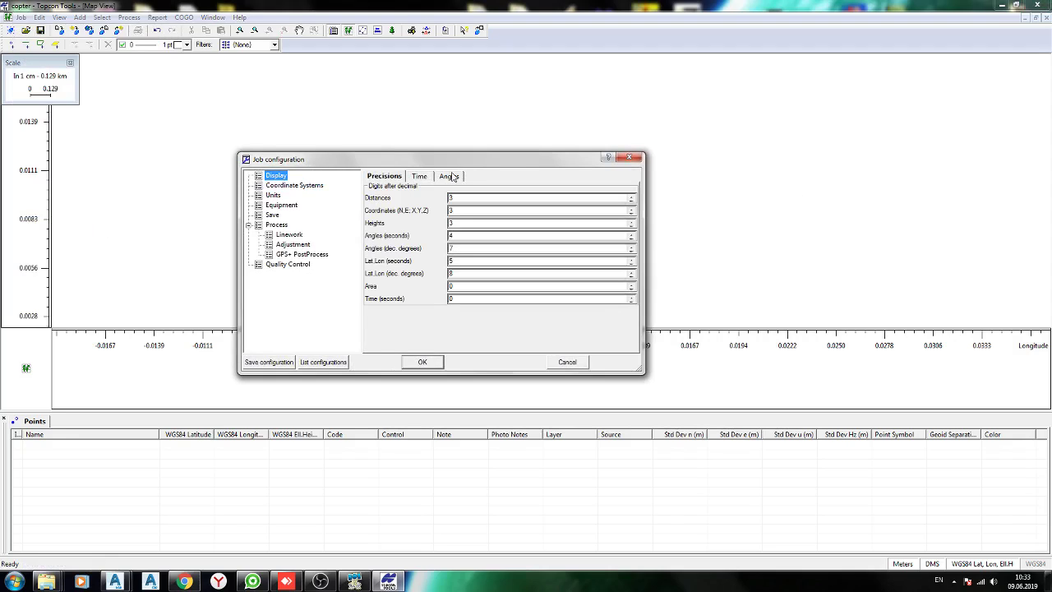
left_click(451, 175)
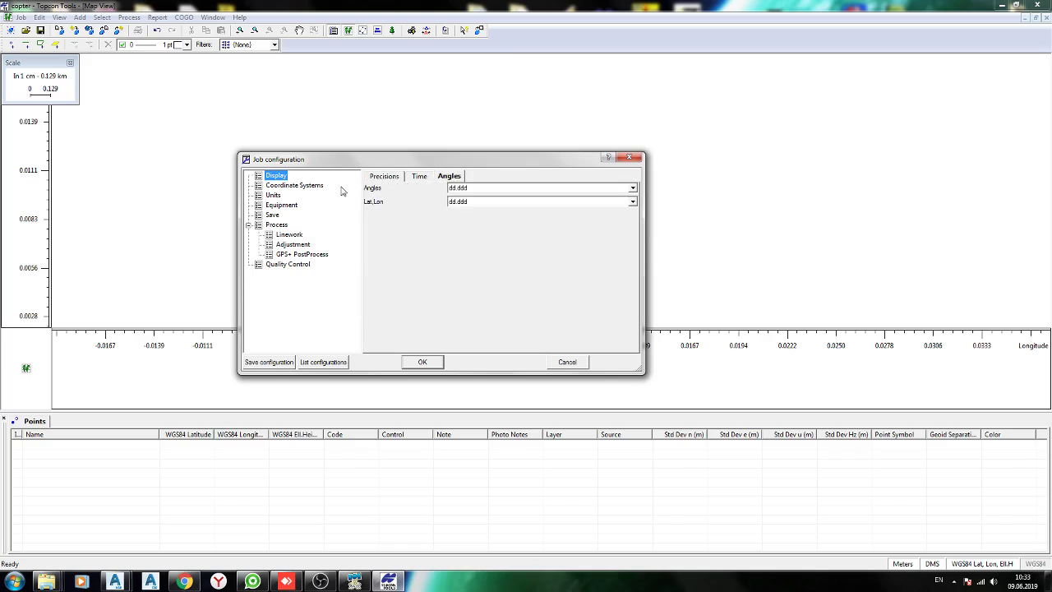
left_click(273, 195)
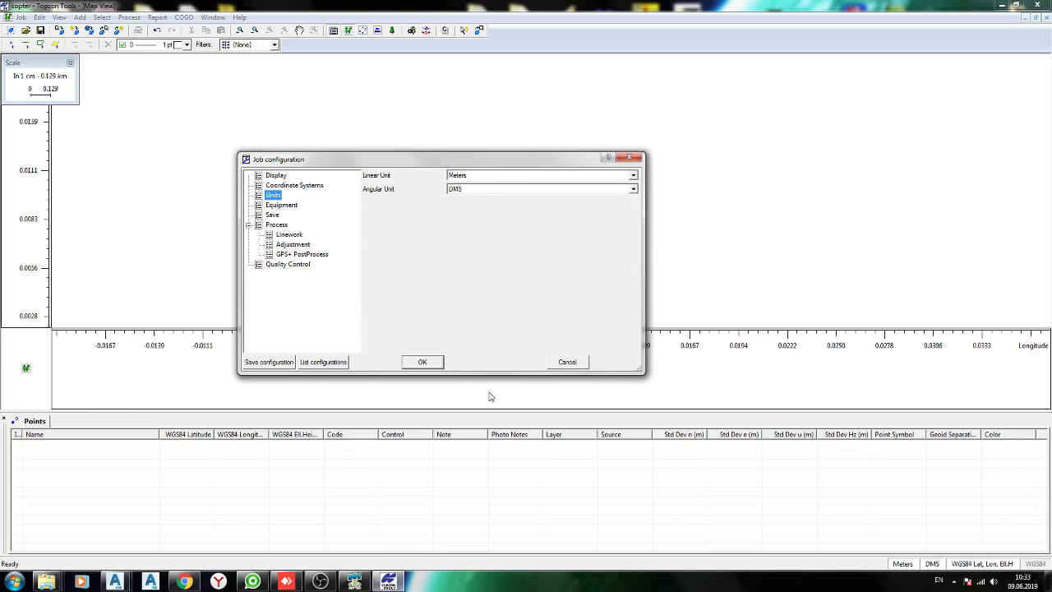
Check the parameters of the custom Transverse-Mercator projection T-1 in the coordinate system settings and close the job configuration
left_click(313, 185)
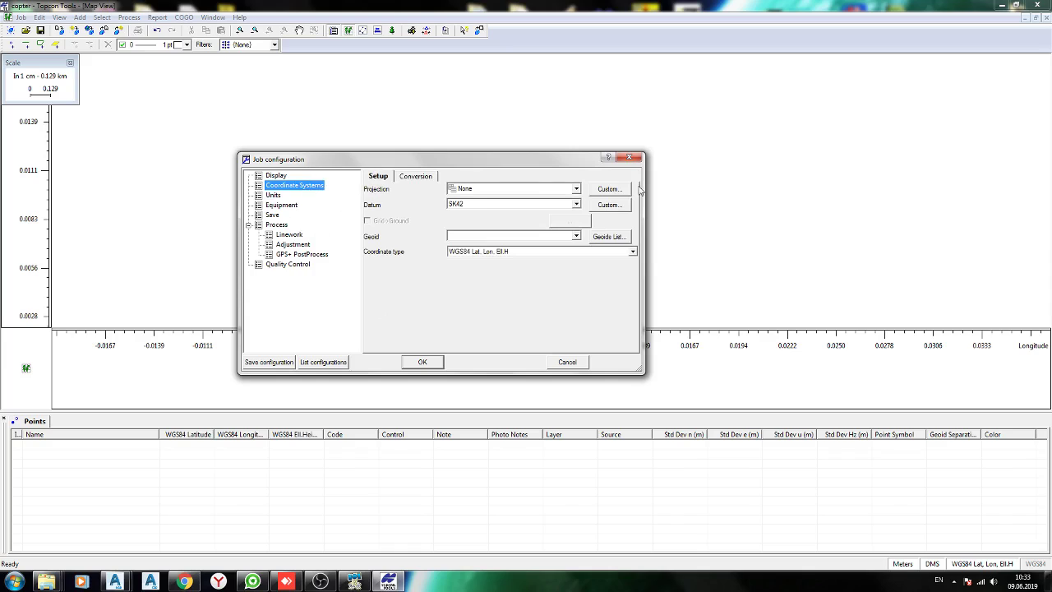
left_click(609, 189)
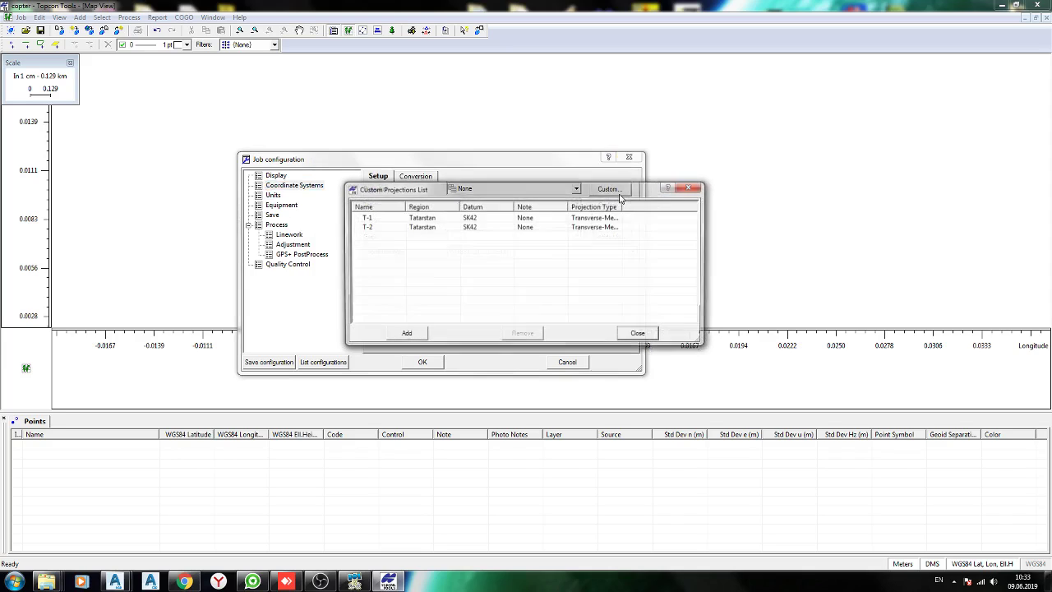
left_click(466, 219)
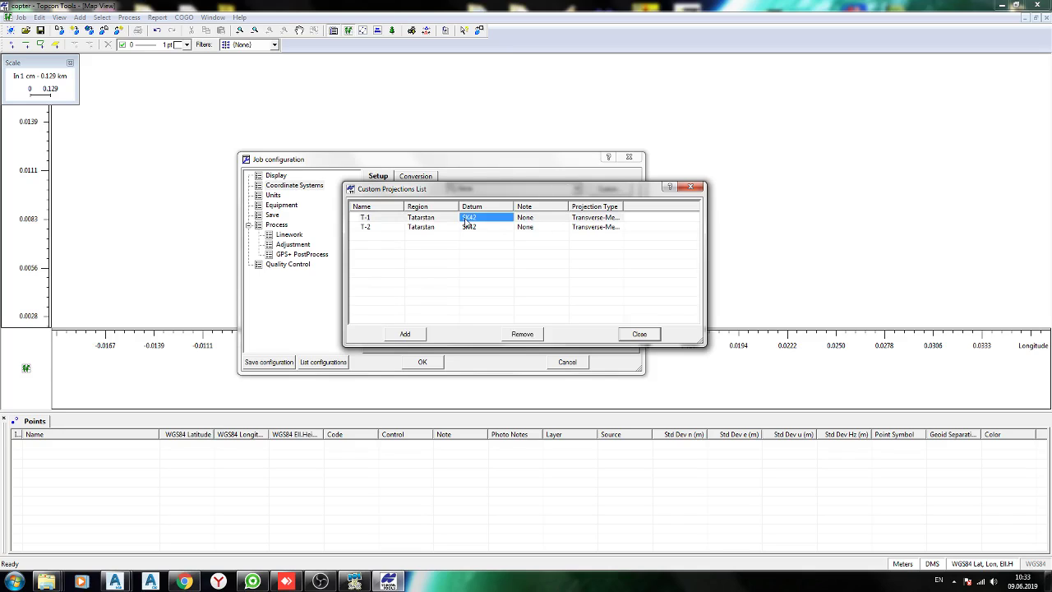
double_click(551, 217)
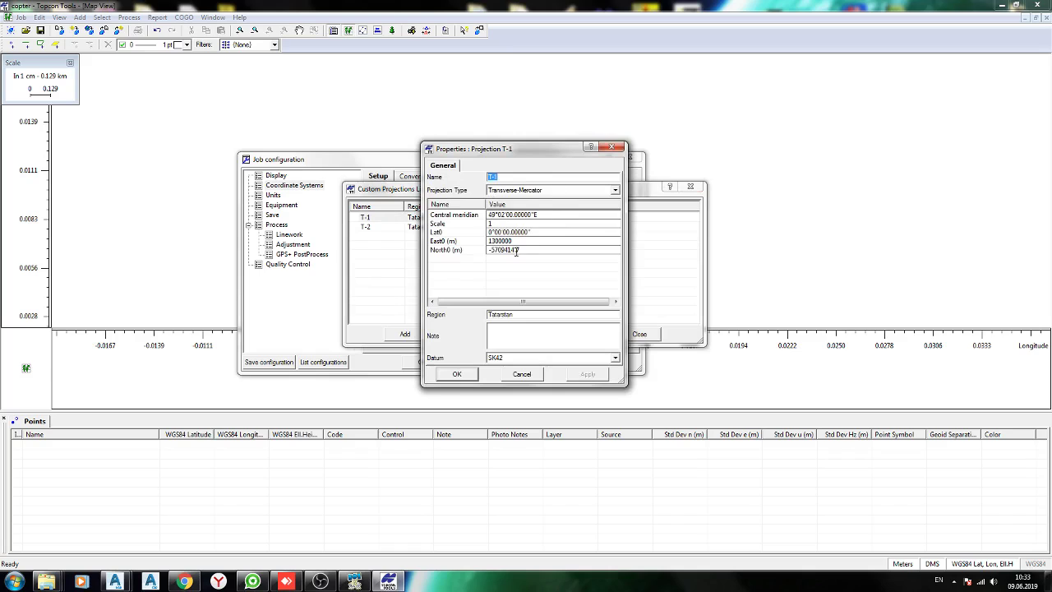
left_click(455, 375)
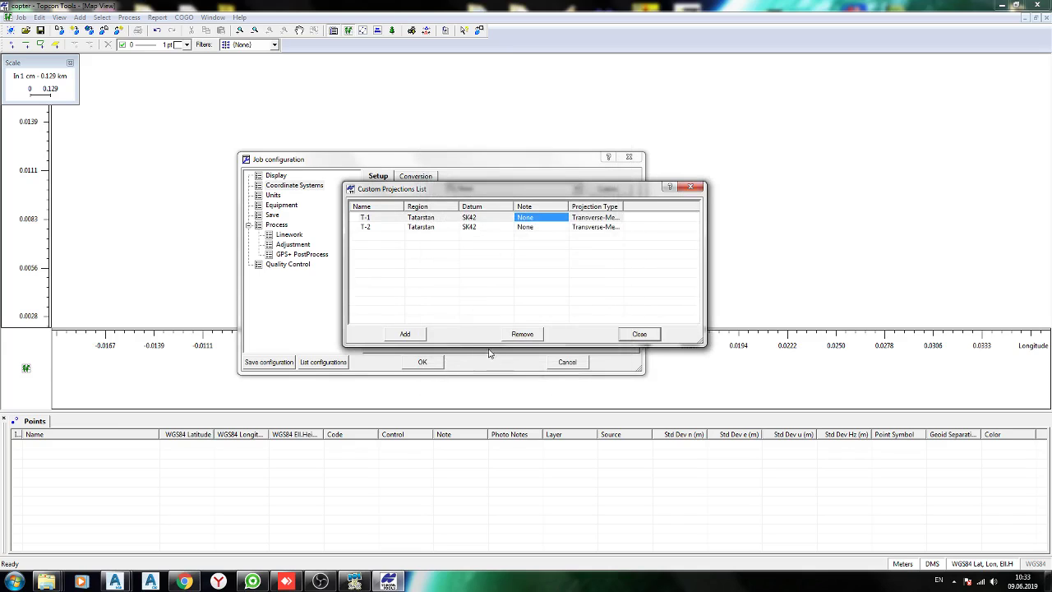
left_click(641, 335)
left_click(423, 363)
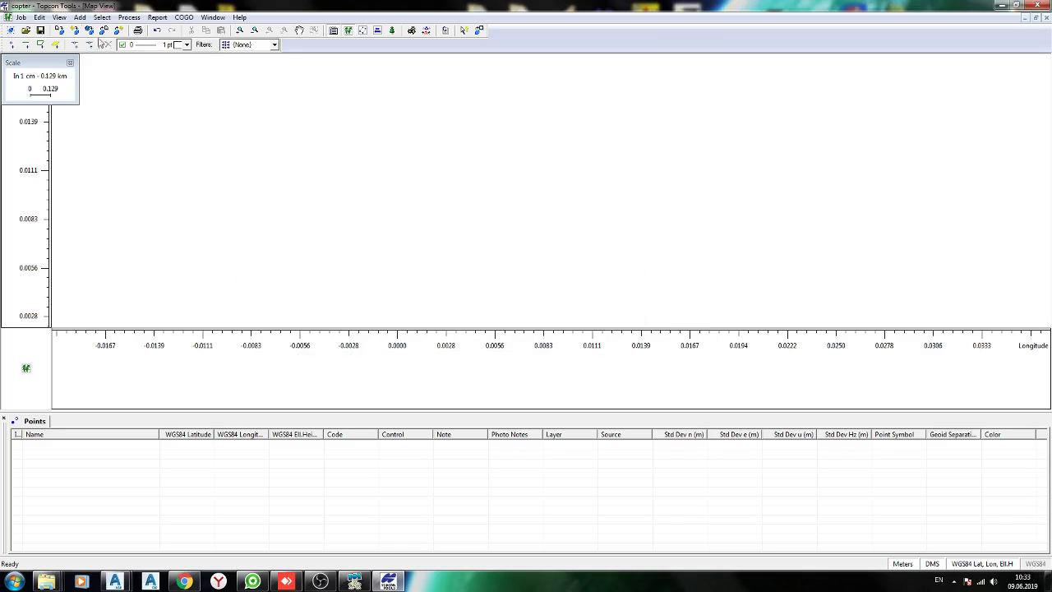
left_click(20, 16)
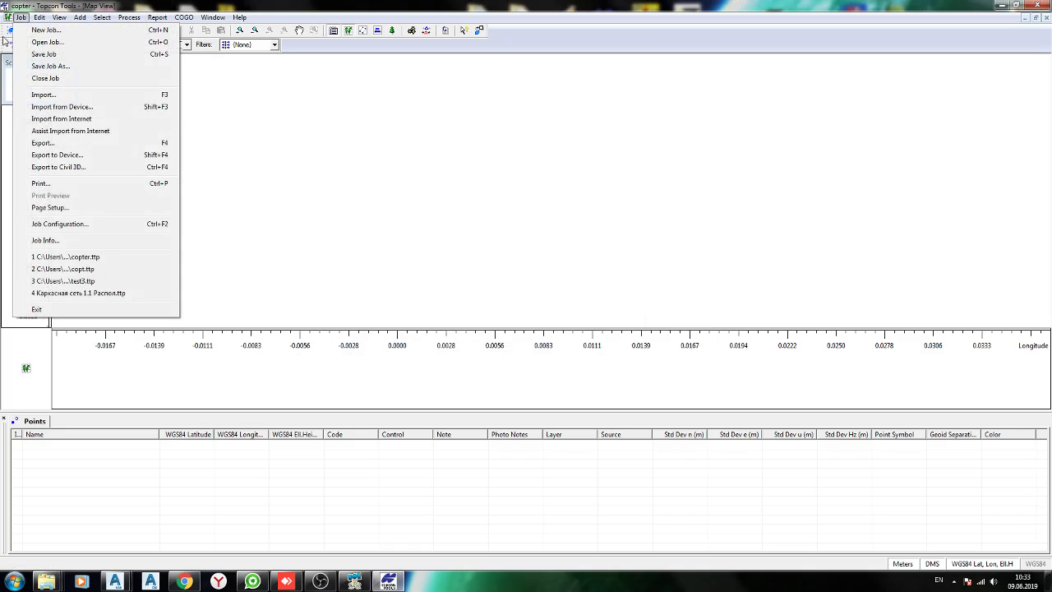
left_click(69, 95)
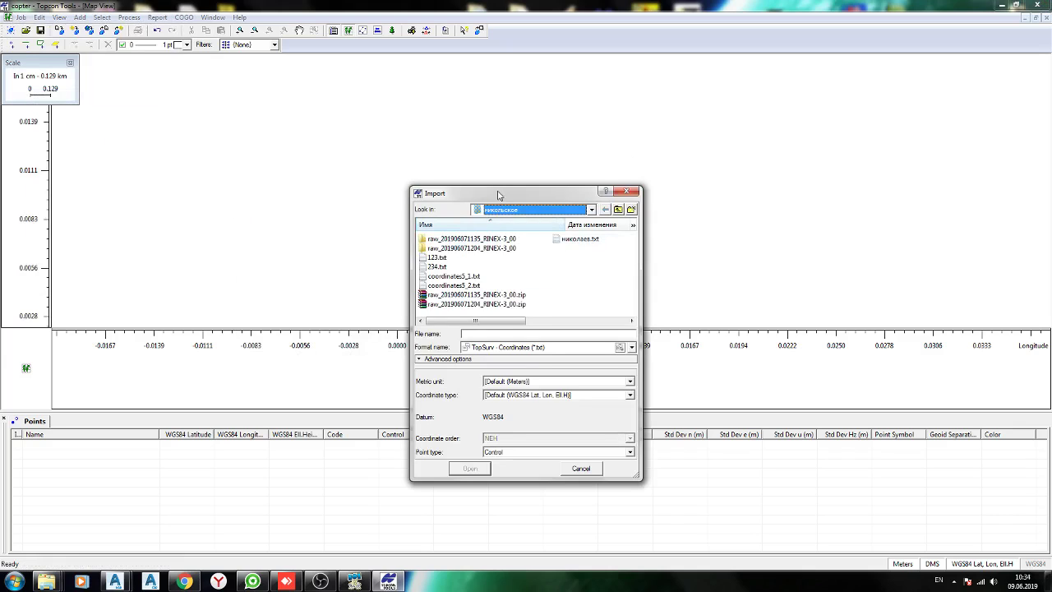
left_click_drag(497, 194, 391, 105)
left_click(462, 150)
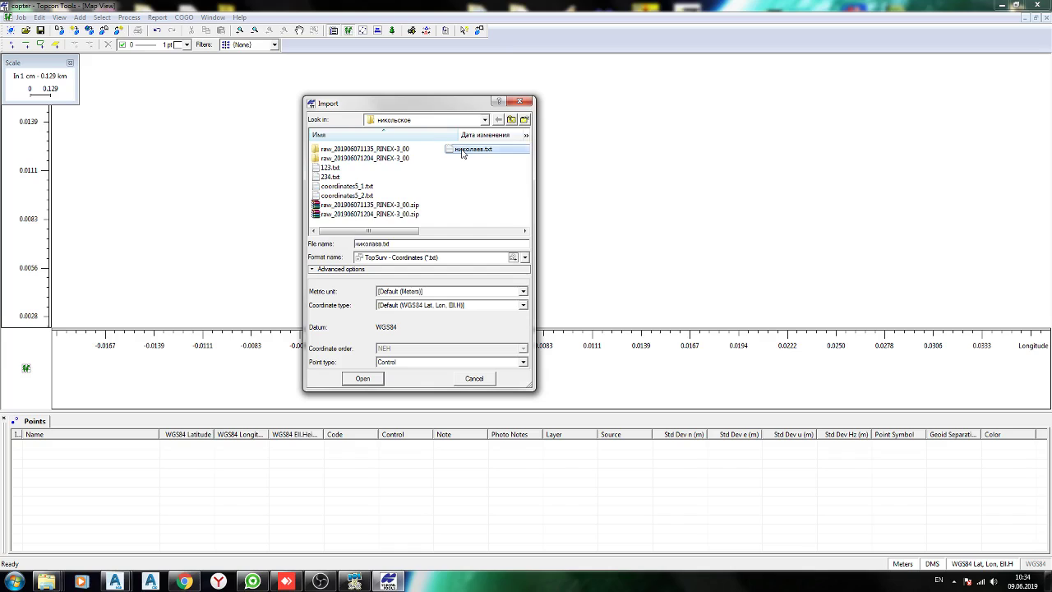
left_click(460, 379)
Switch the coordinate type to Ground and set the job's projection to T-1 from the Tatarstan group
left_click(982, 563)
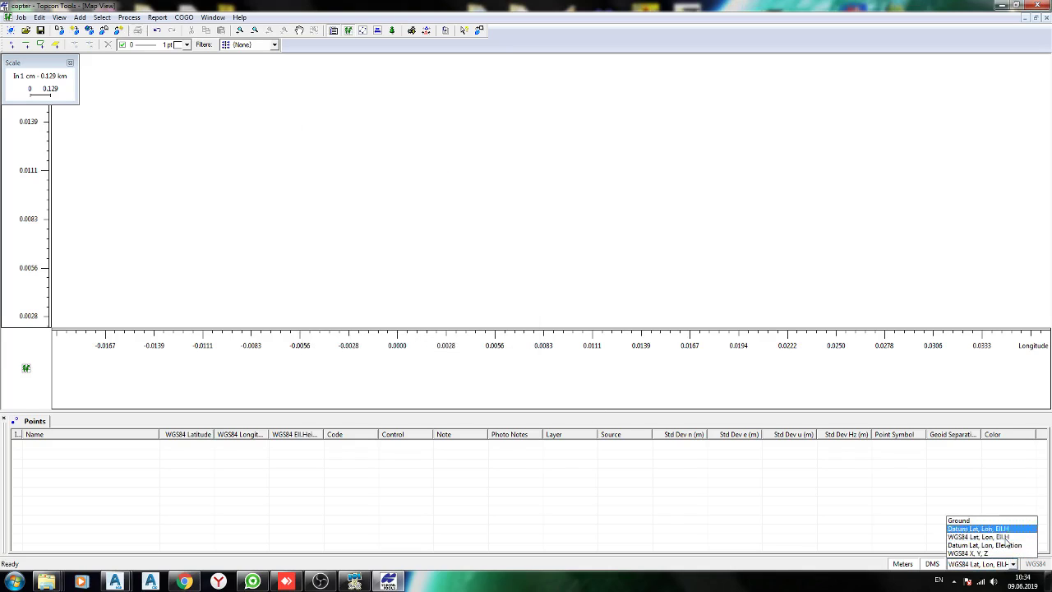
left_click(1005, 520)
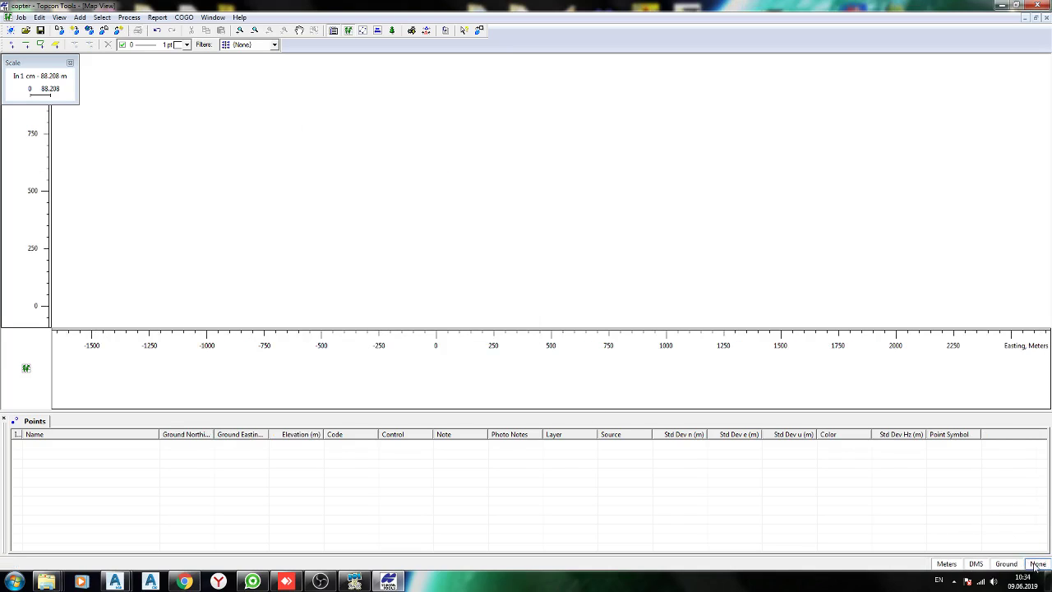
left_click(1038, 564)
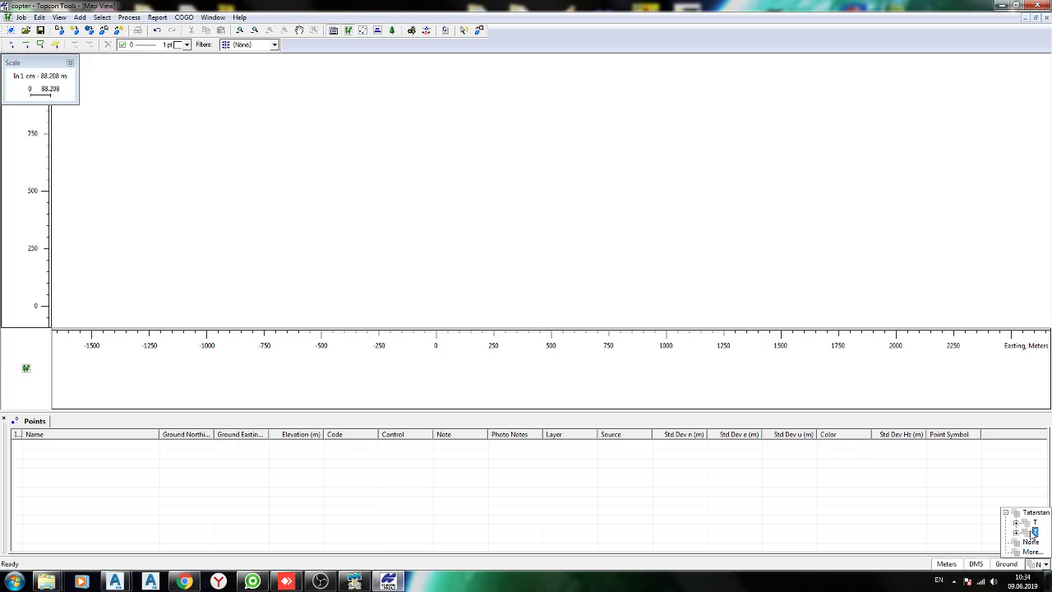
left_click(1034, 531)
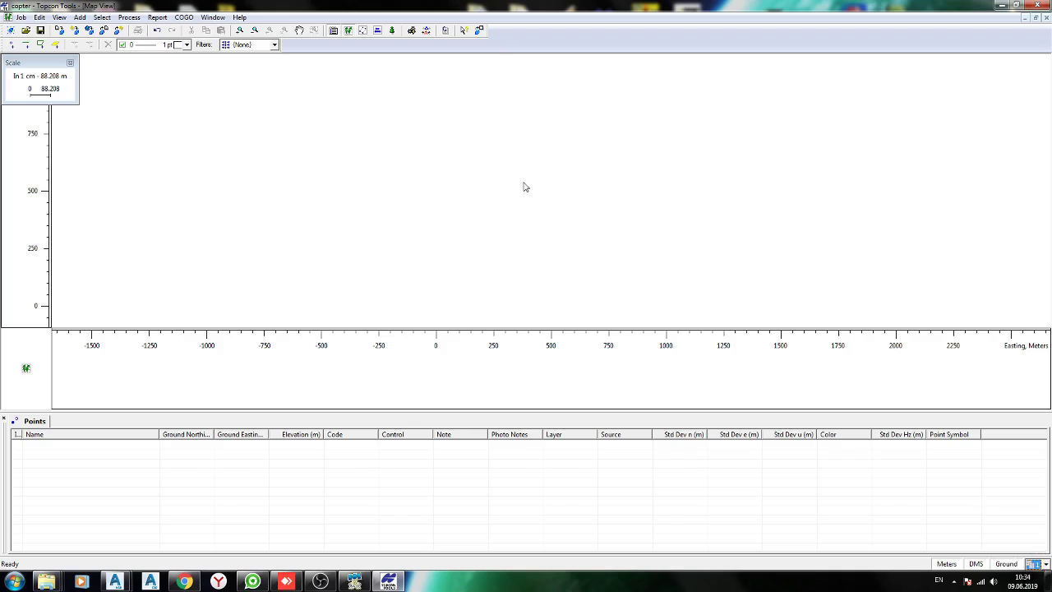
Import николаев.txt as control points in the TopSurv - Coordinates format, using the default T-1 projection and SK42 datum
left_click(21, 16)
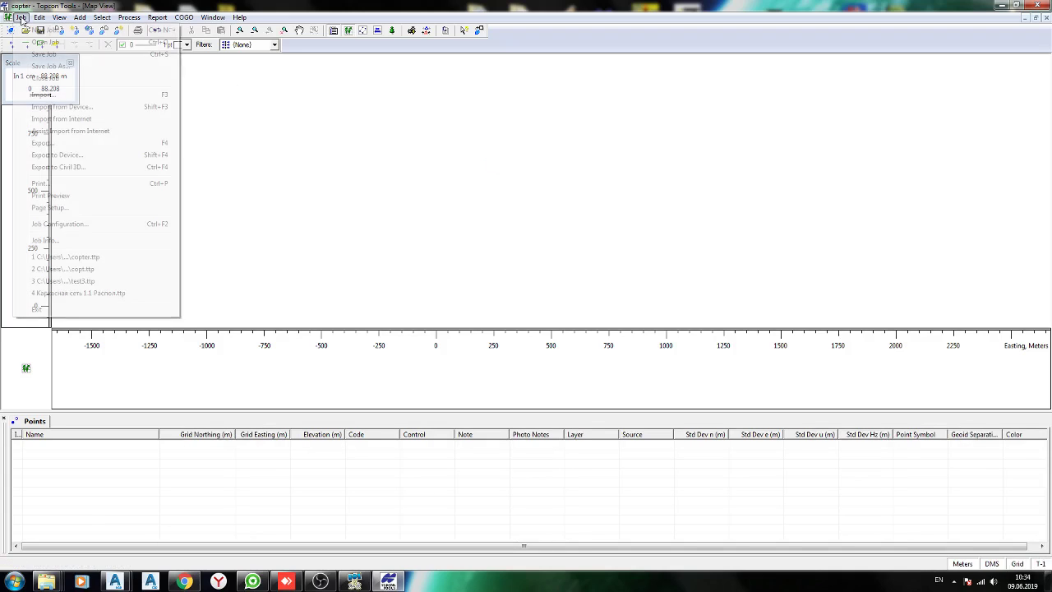
left_click(121, 100)
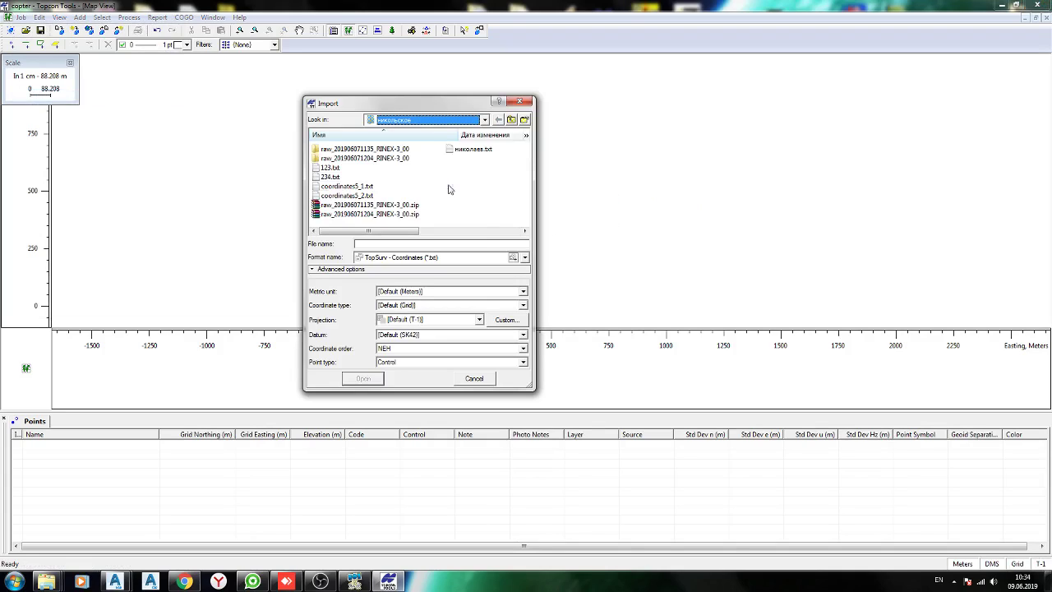
left_click(473, 149)
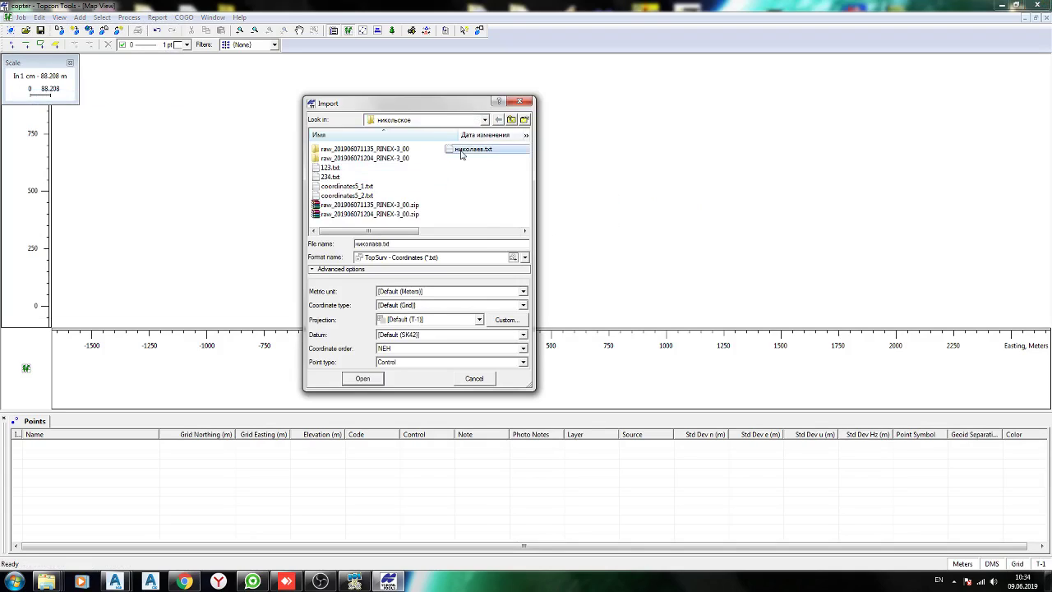
left_click(362, 379)
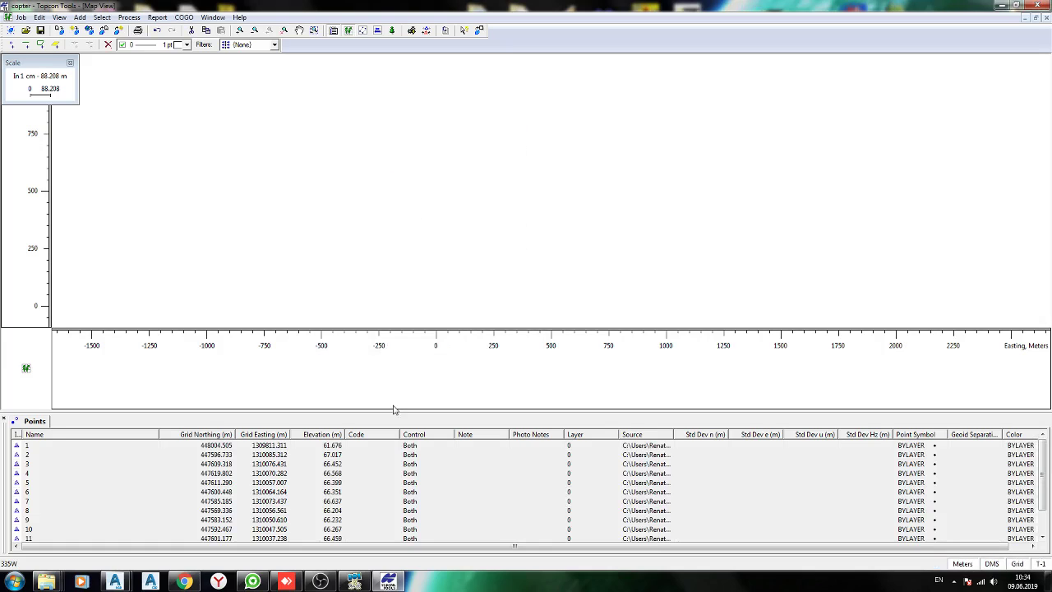
left_click(284, 30)
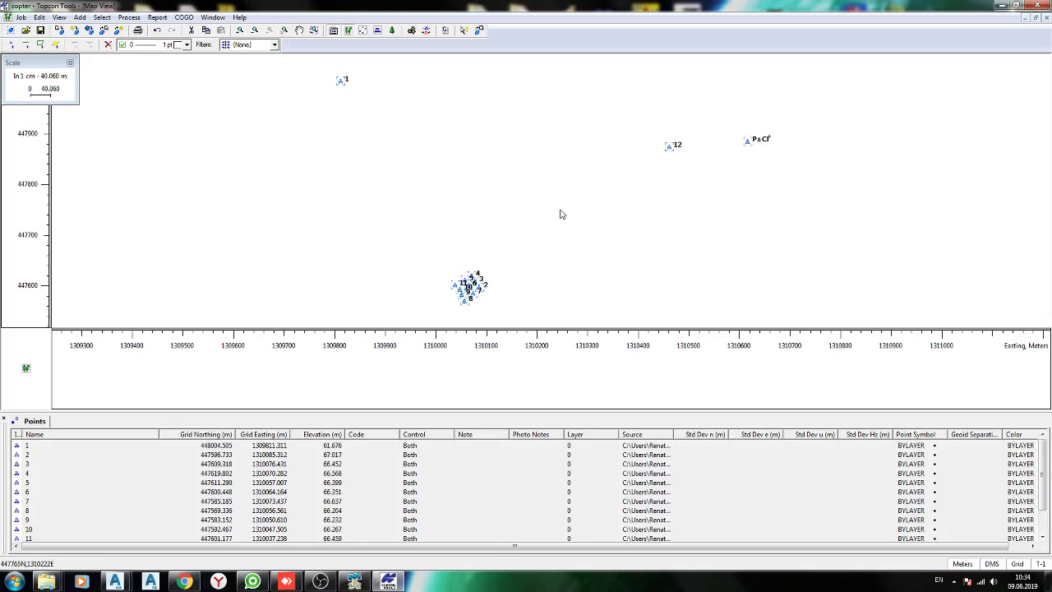
middle_click_drag(561, 213, 385, 214)
middle_click_drag(369, 254, 382, 209)
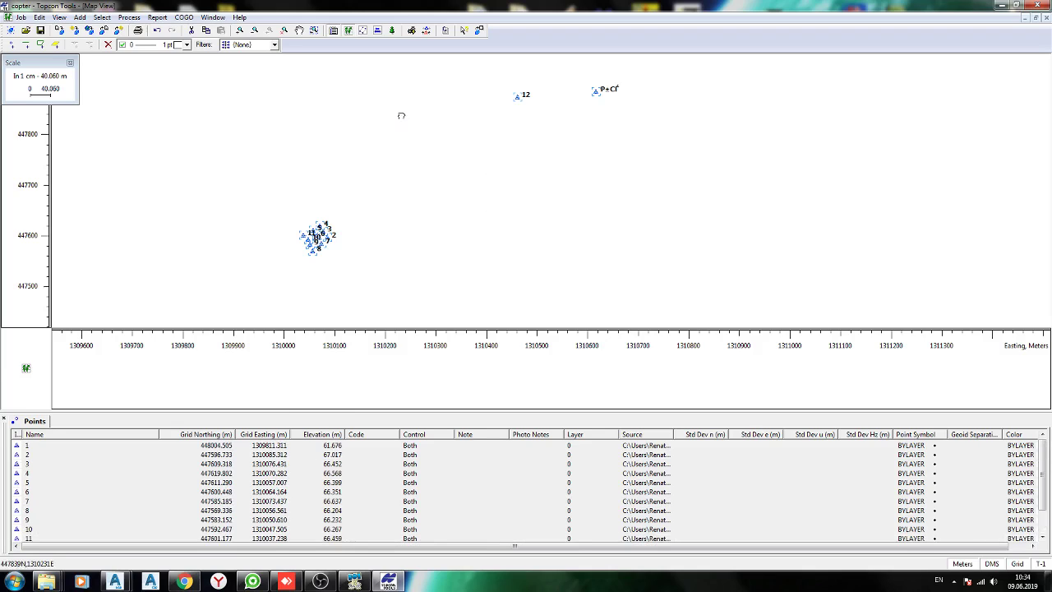
middle_click_drag(400, 116, 429, 179)
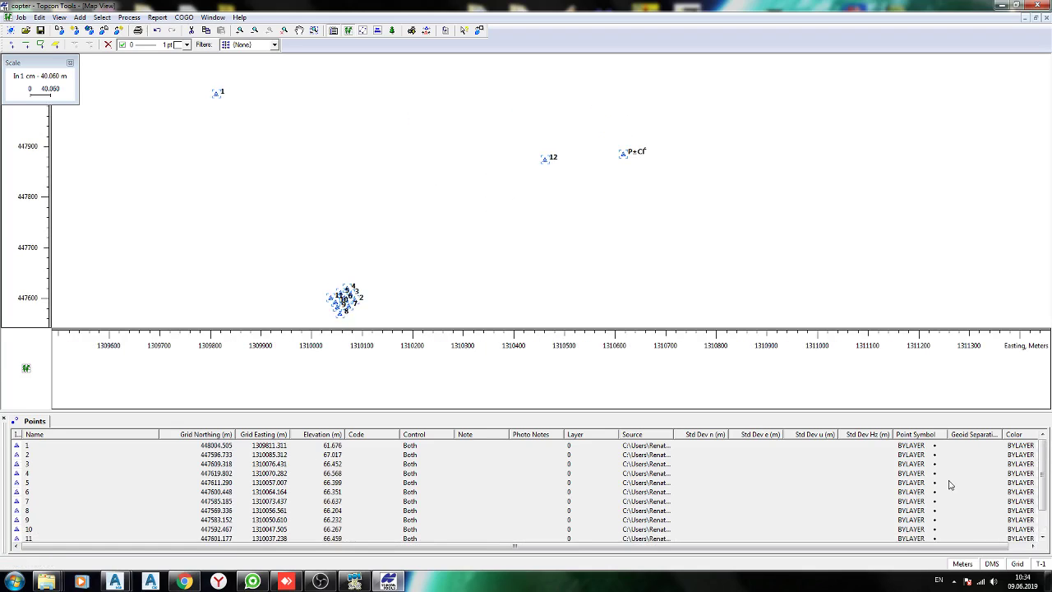
Set the projection to None and display the imported points as WGS84 Lat, Lon, Ell.H
left_click(1040, 563)
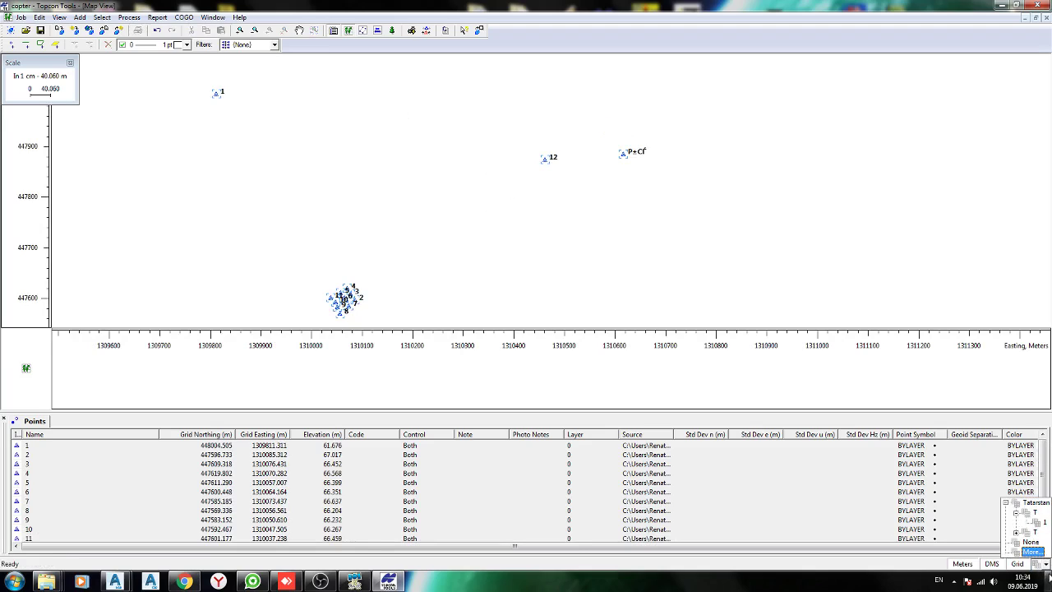
left_click(1030, 543)
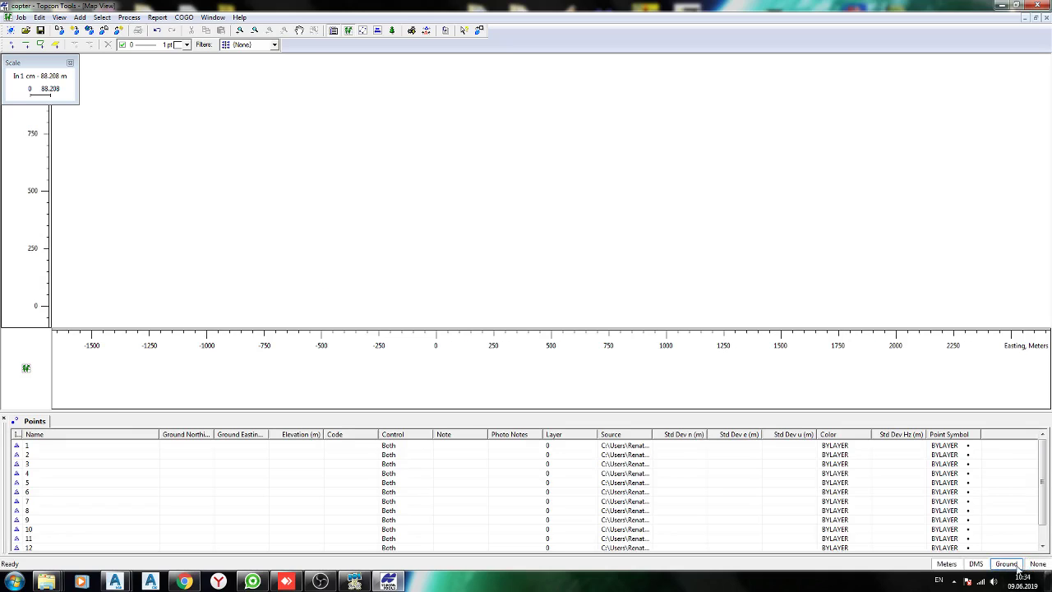
left_click(1010, 565)
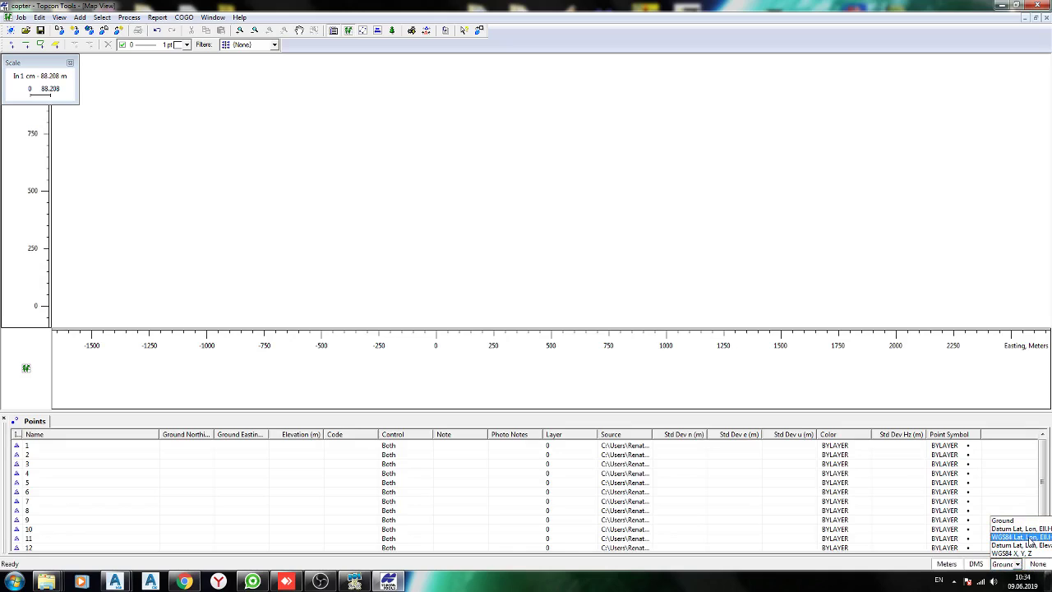
left_click(1023, 537)
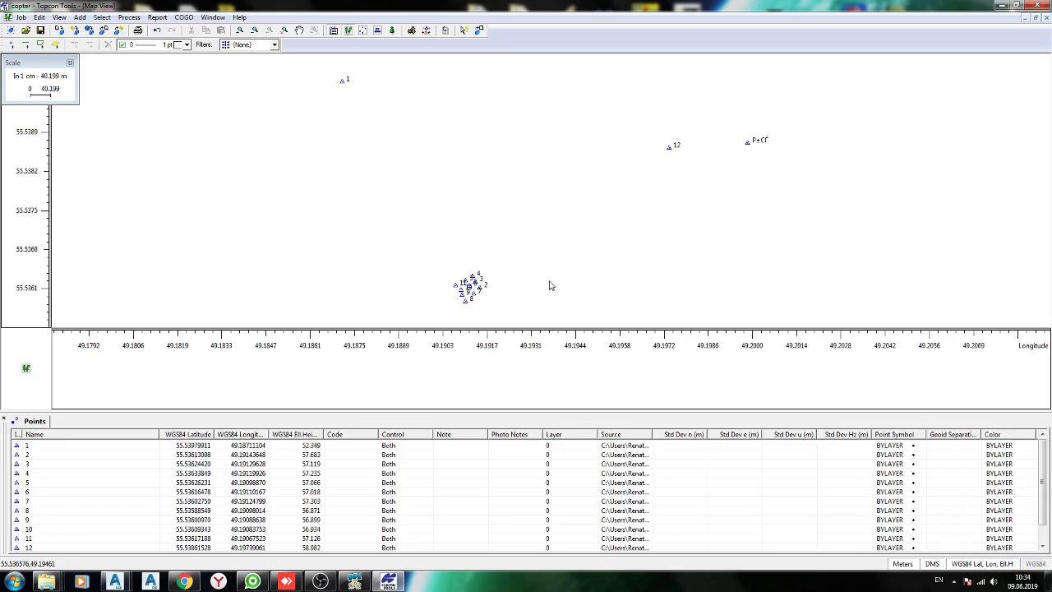
Open the base point's properties on the map to view its WGS84 latitude, longitude and ellipsoidal height
middle_click_drag(526, 251, 497, 262)
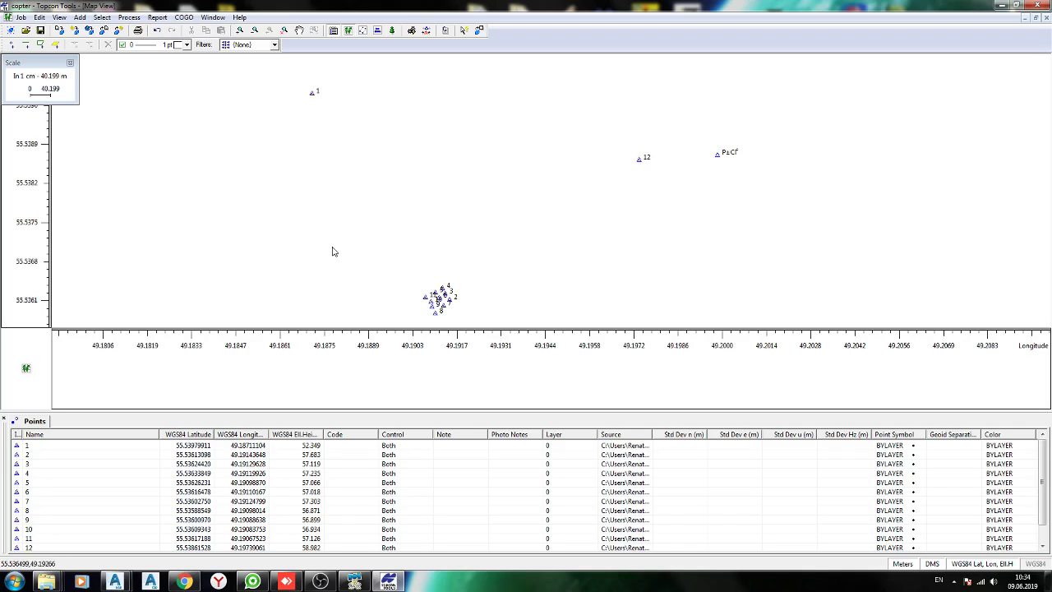
double_click(718, 154)
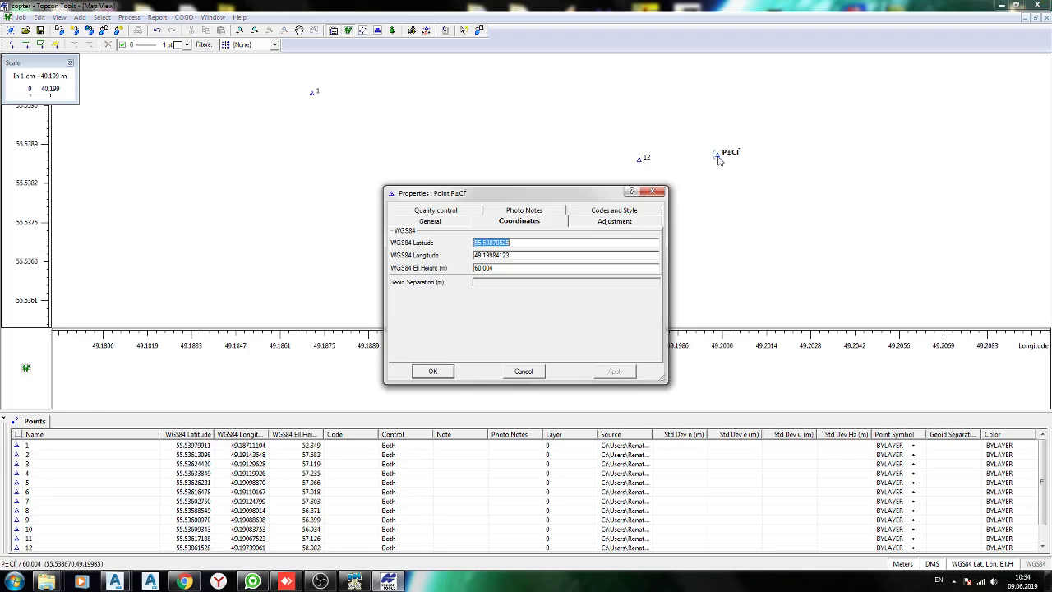
left_click_drag(600, 197, 418, 162)
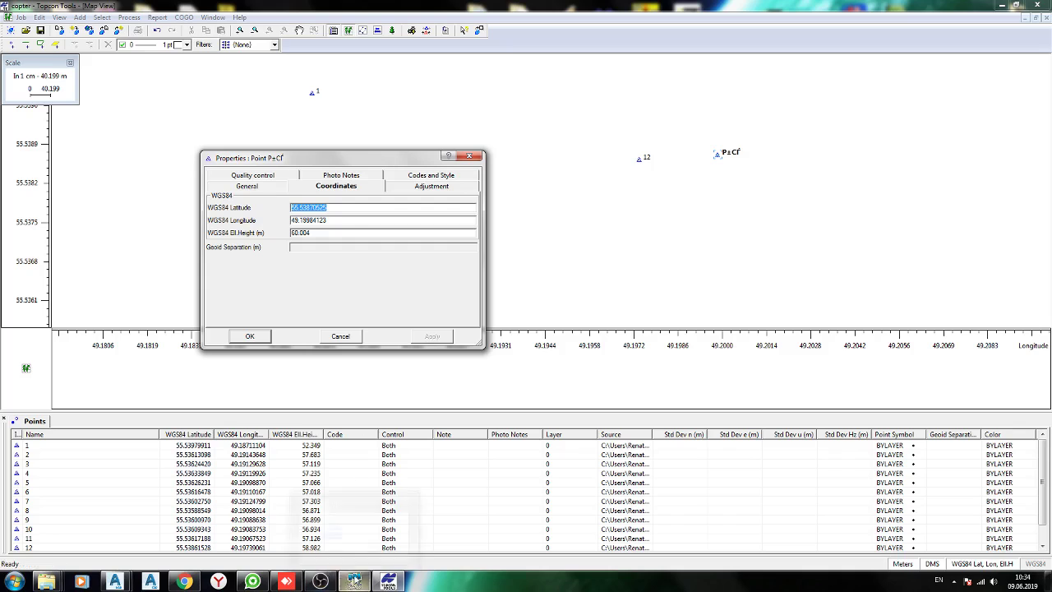
In RTKPOST, open the position options and set the base station coordinate format to Lat/Lon/Height (deg/m)
left_click(354, 581)
left_click_drag(552, 143, 707, 126)
left_click(744, 315)
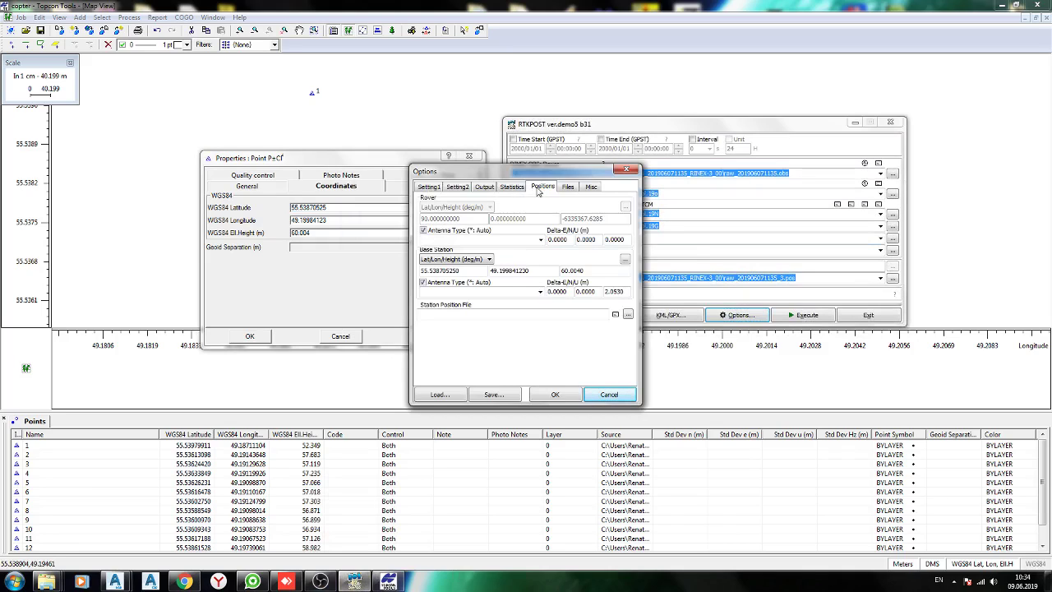
left_click_drag(507, 172, 606, 145)
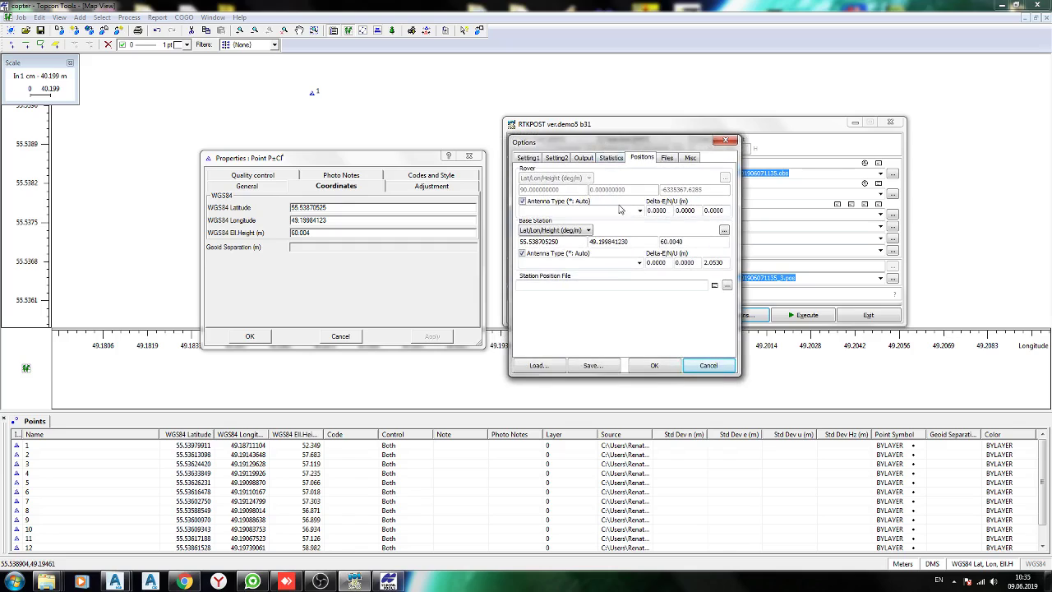
left_click(585, 231)
left_click(575, 232)
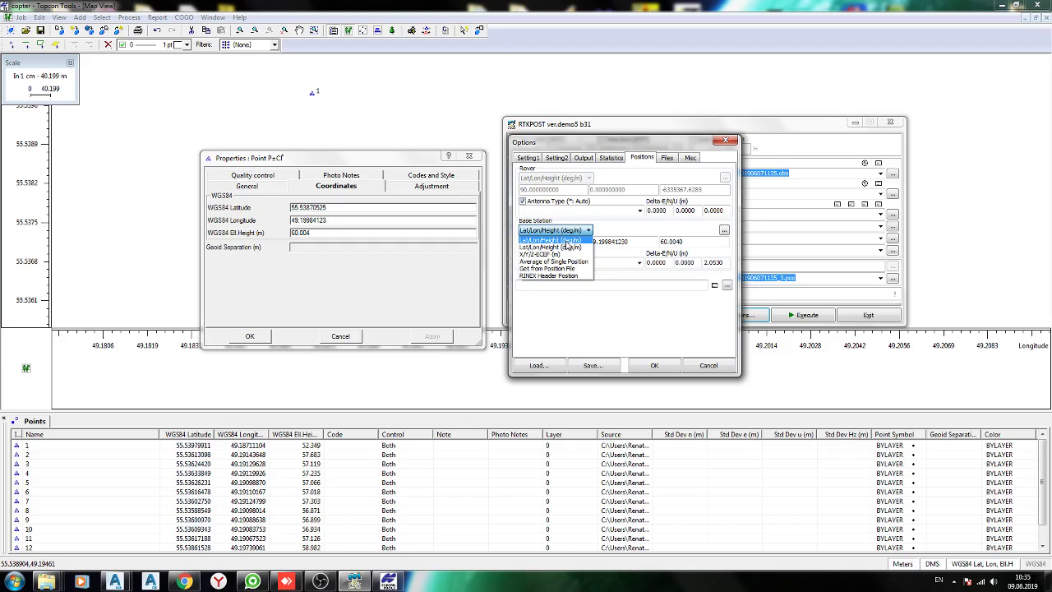
left_click(550, 240)
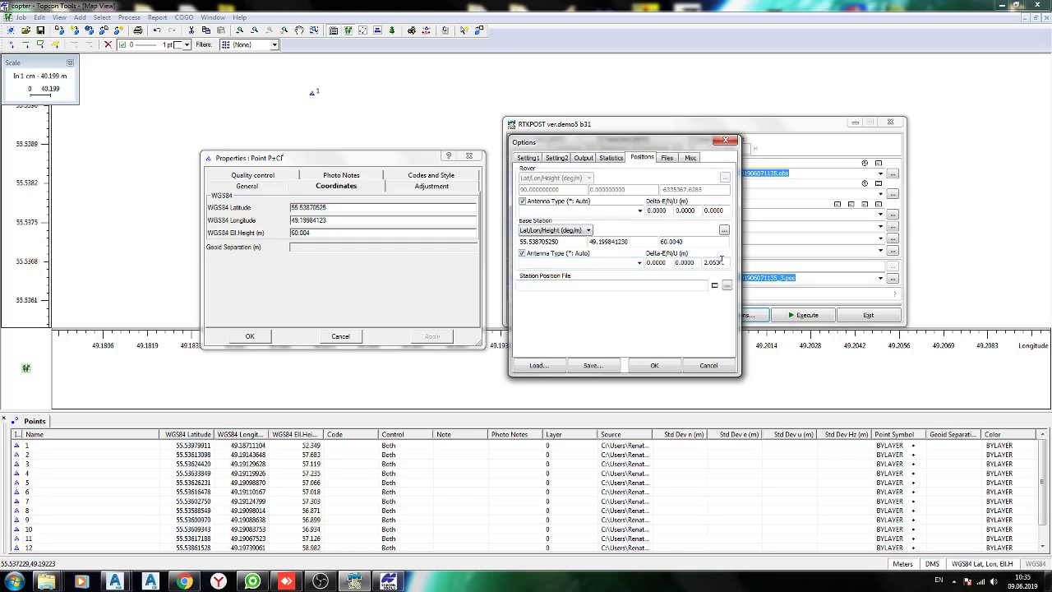
Check the base station antenna's vertical offset and accept the options, closing RTKPOST and the base point's properties
left_click_drag(726, 261, 699, 261)
left_click(721, 262)
left_click(718, 262)
left_click_drag(715, 261, 726, 262)
left_click(667, 364)
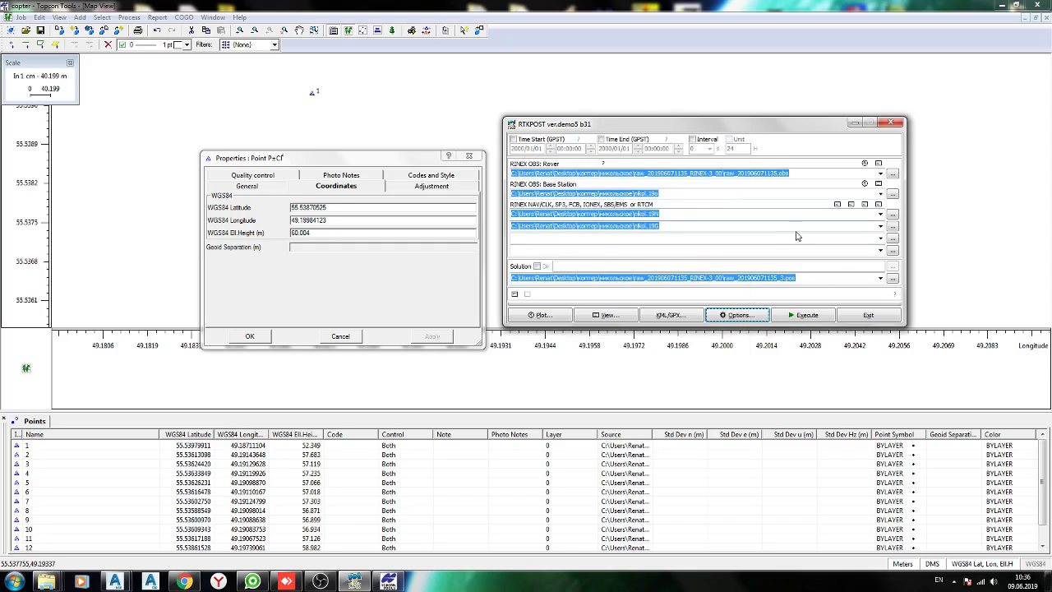
left_click(877, 320)
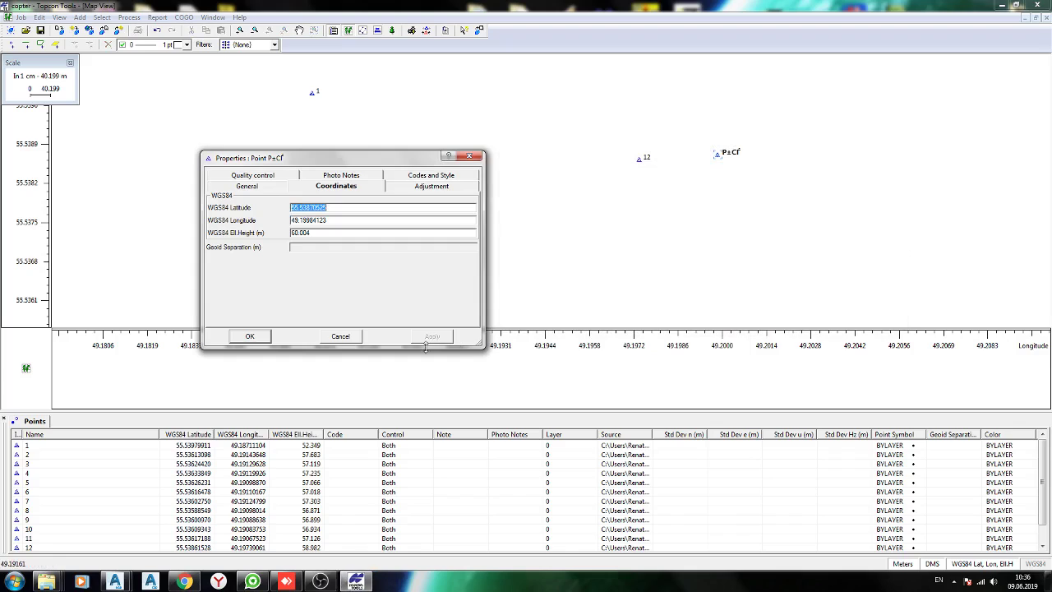
left_click(340, 336)
mouse_move(46, 581)
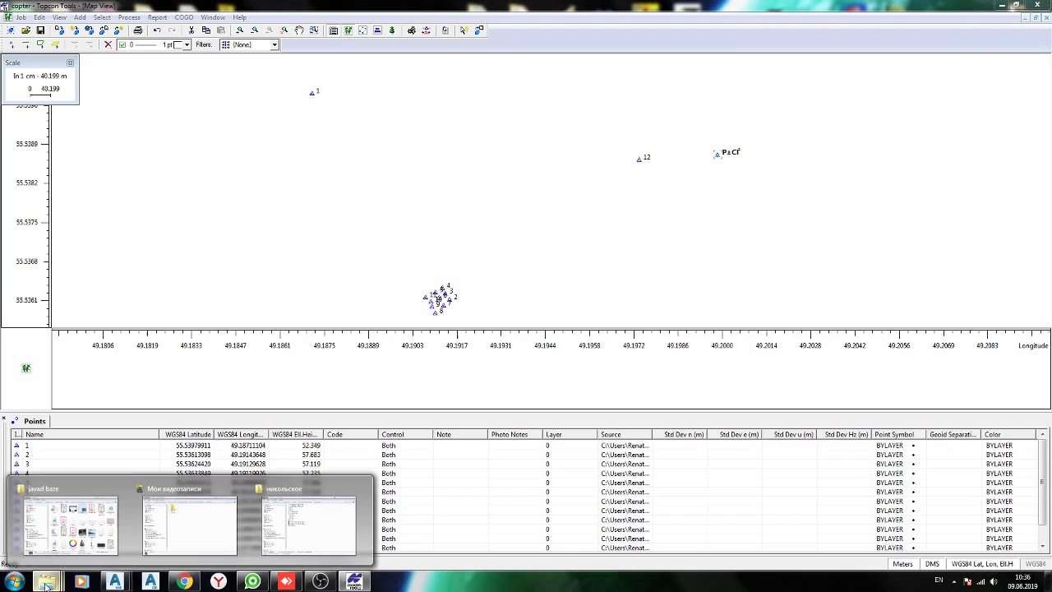
left_click(323, 518)
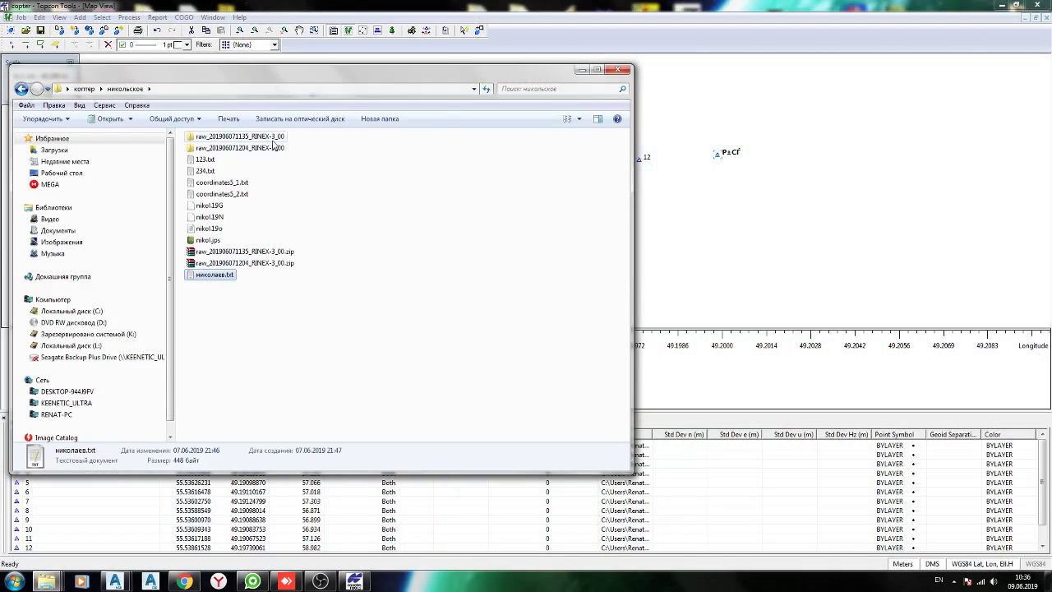
double_click(247, 137)
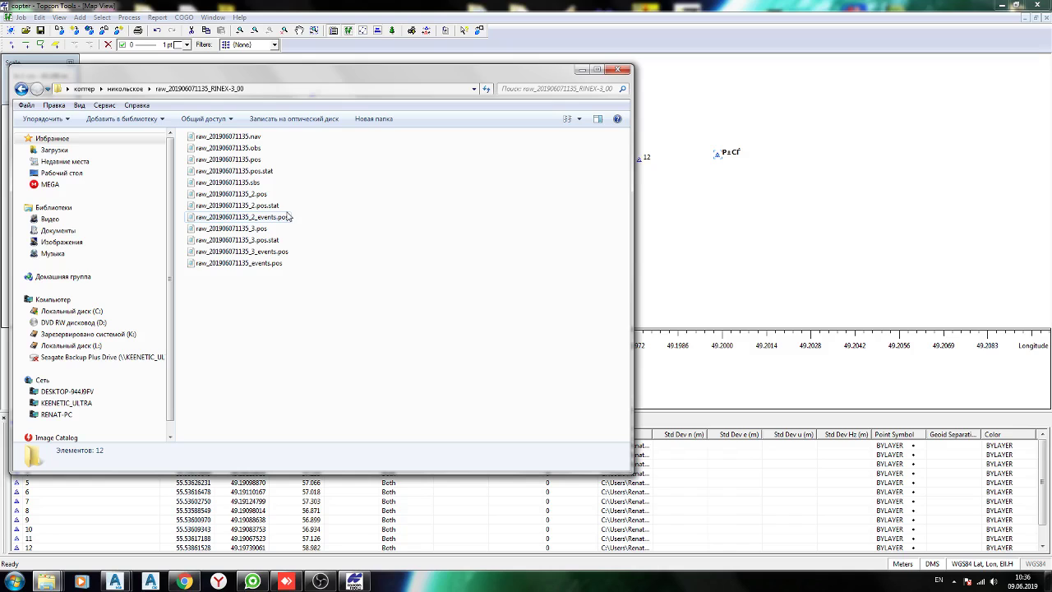
double_click(271, 172)
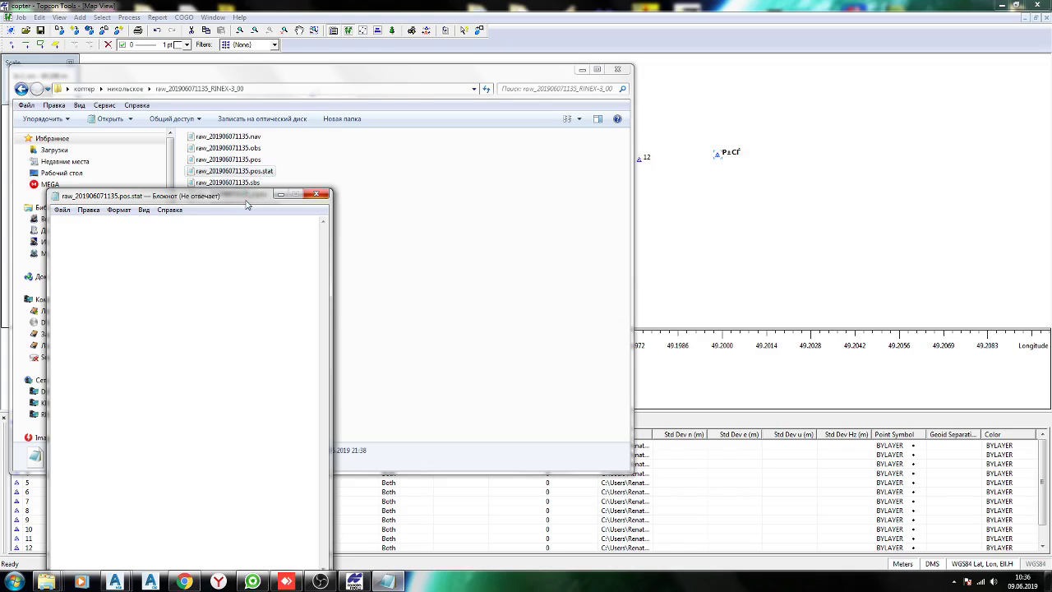
left_click_drag(247, 204, 323, 136)
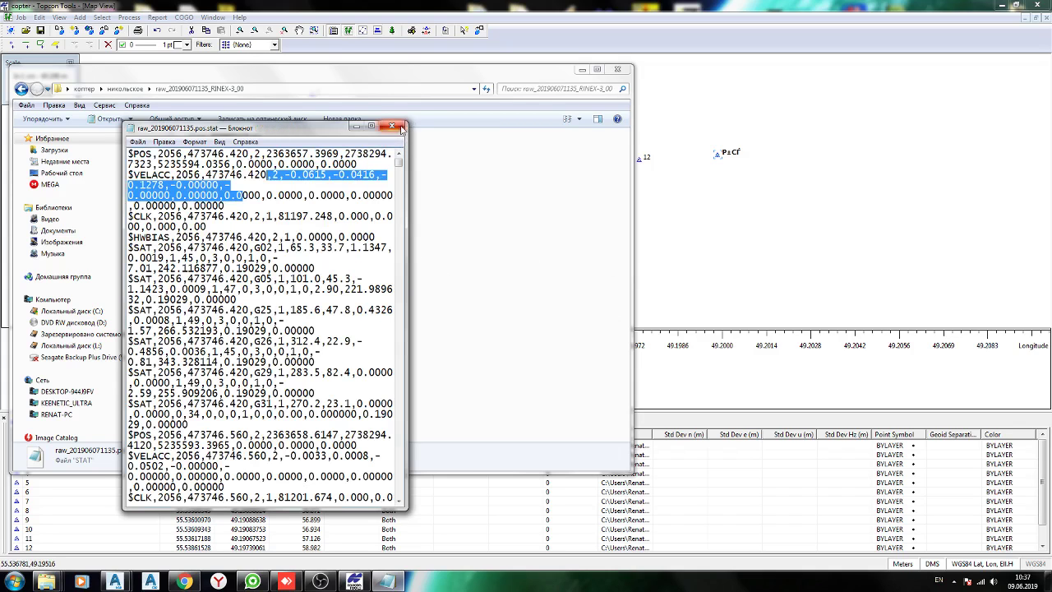
left_click(392, 126)
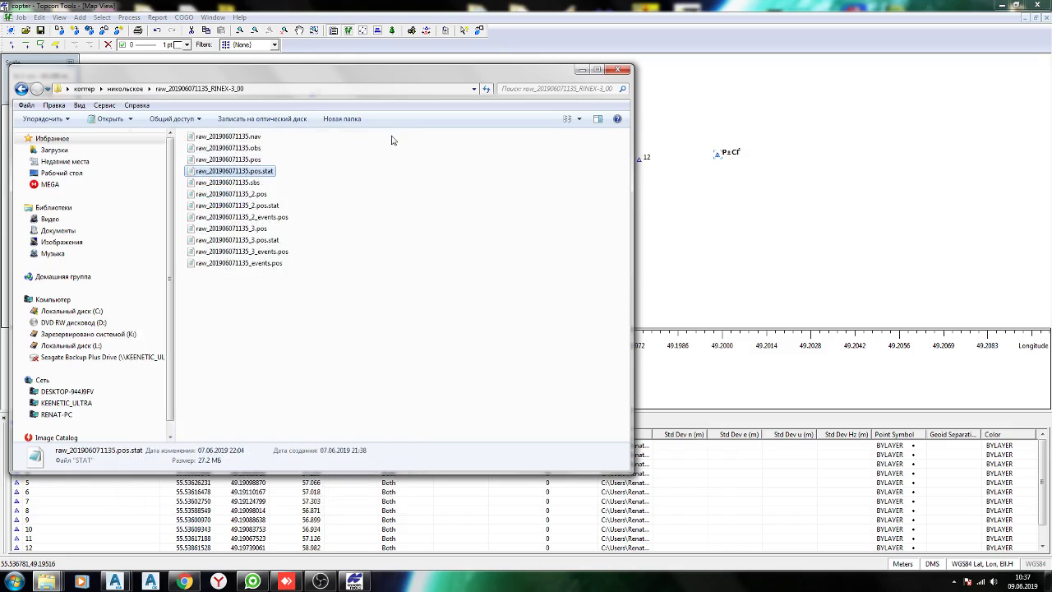
double_click(283, 218)
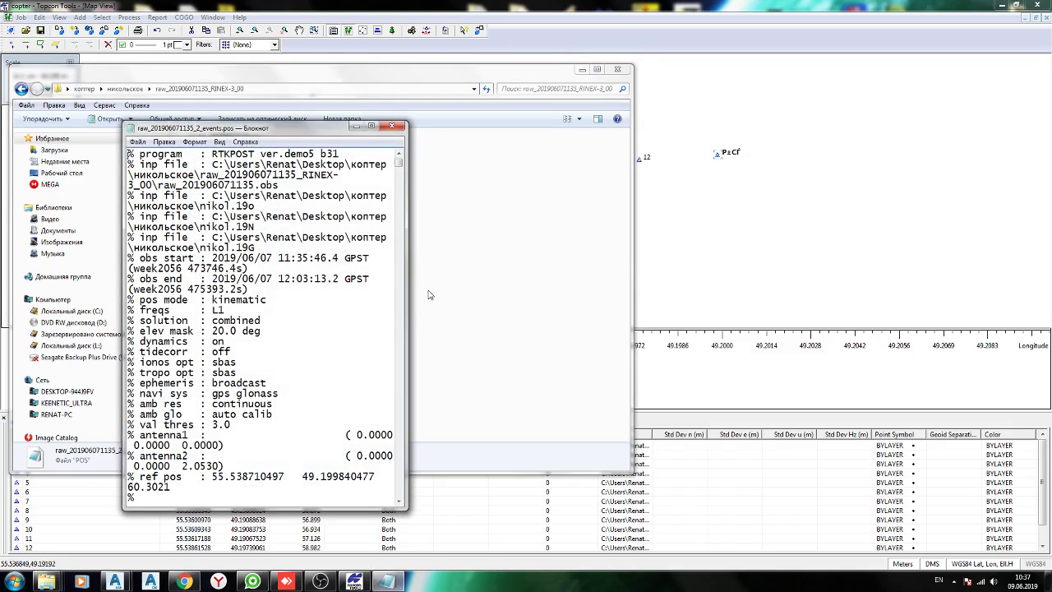
left_click_drag(405, 304, 874, 303)
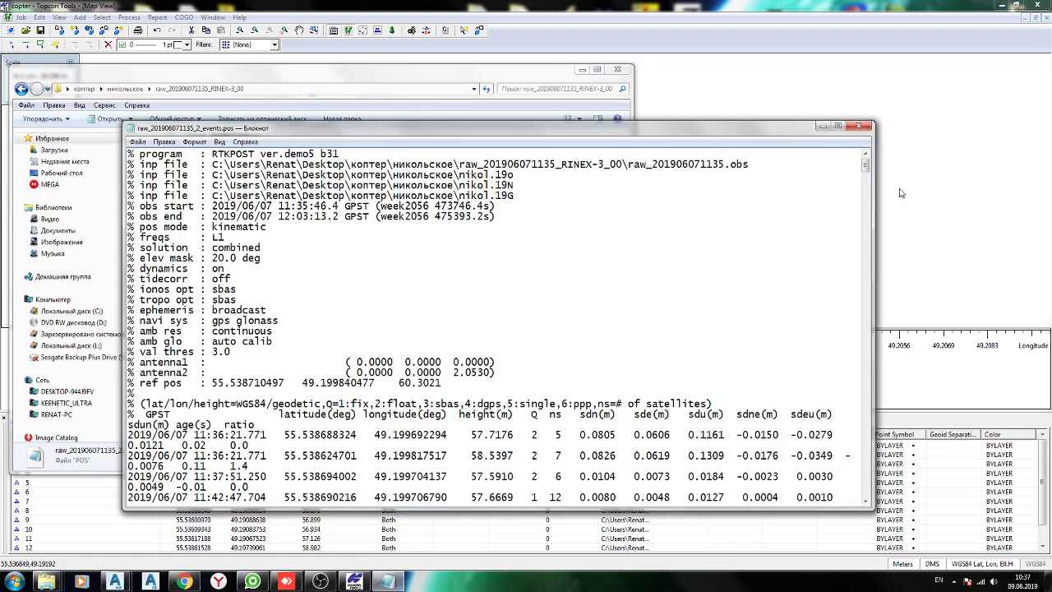
left_click_drag(865, 158, 926, 239)
scroll(654, 260, "up", 5)
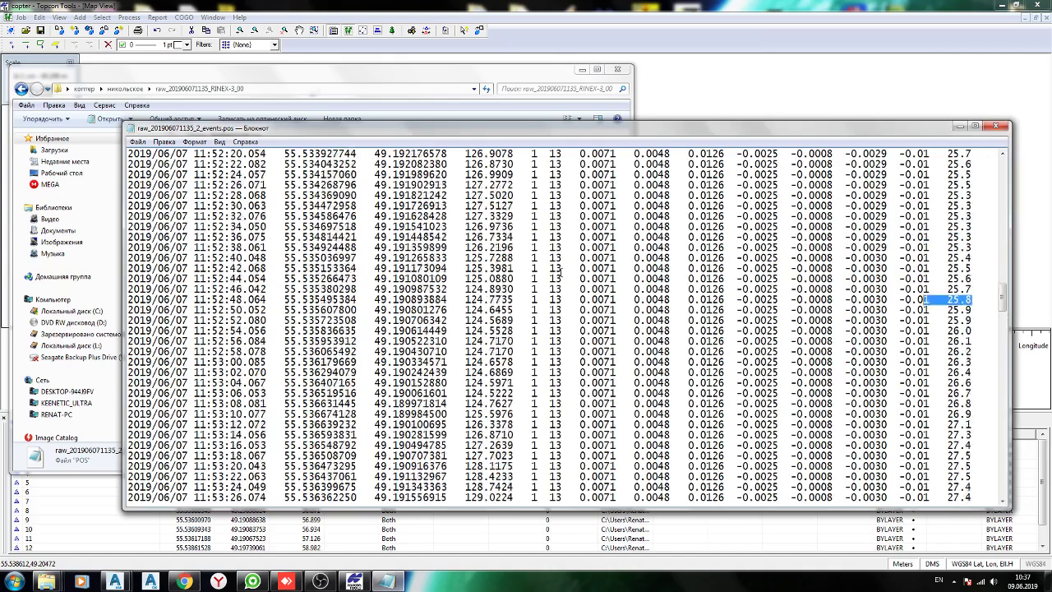
mouse_move(510, 248)
left_mouse_down()
mouse_move(565, 237)
mouse_move(494, 247)
left_mouse_up()
left_click(453, 184)
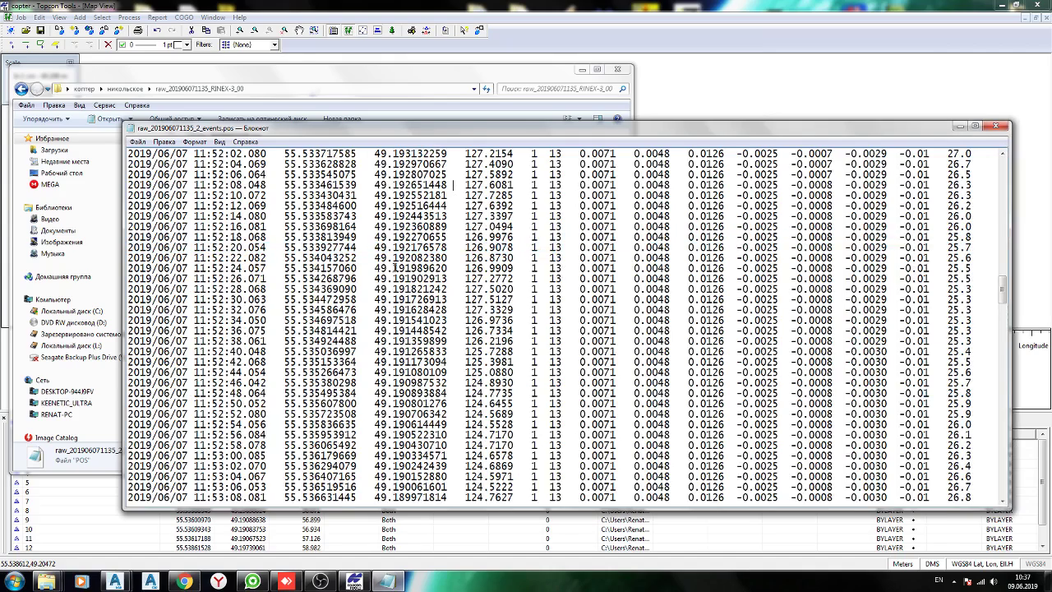
left_click(995, 128)
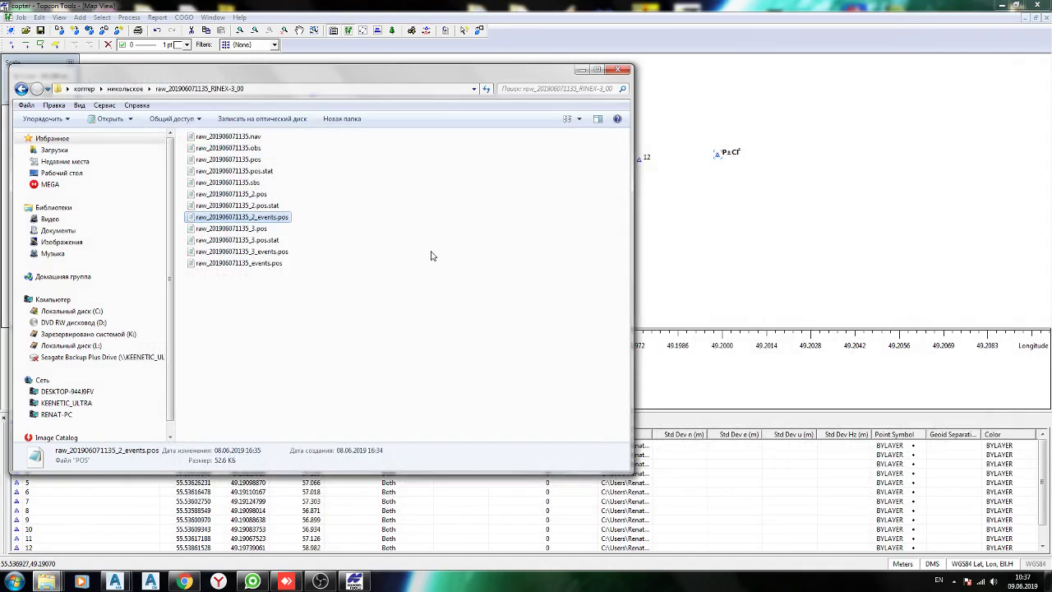
left_click(334, 189)
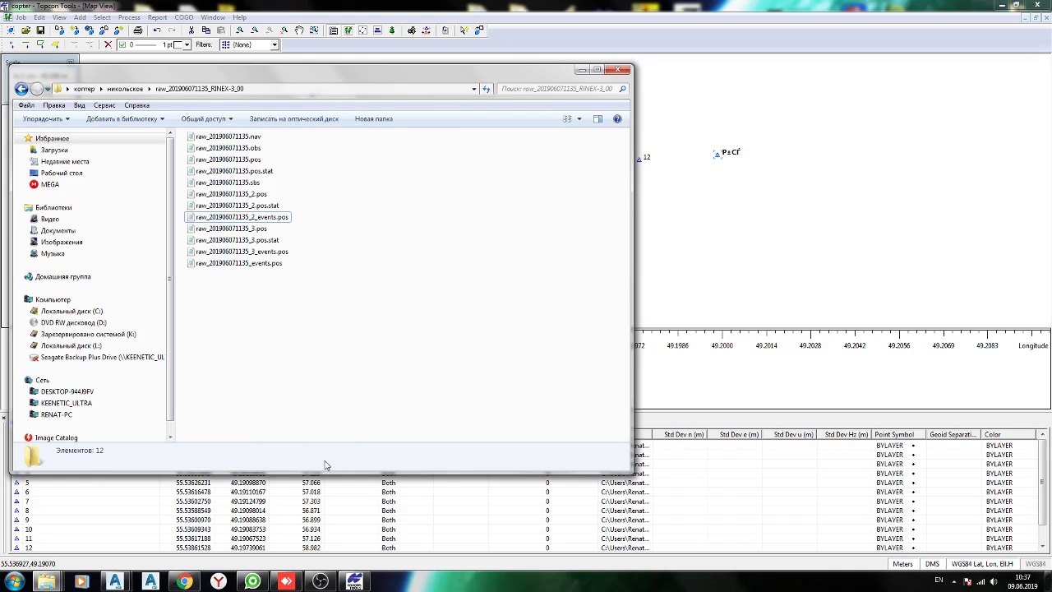
Switch to the AnyDesk remote desktop, launch TopoSetter from the TopoSetter_v109 folder and sign in with the remembered registration data
left_click(286, 581)
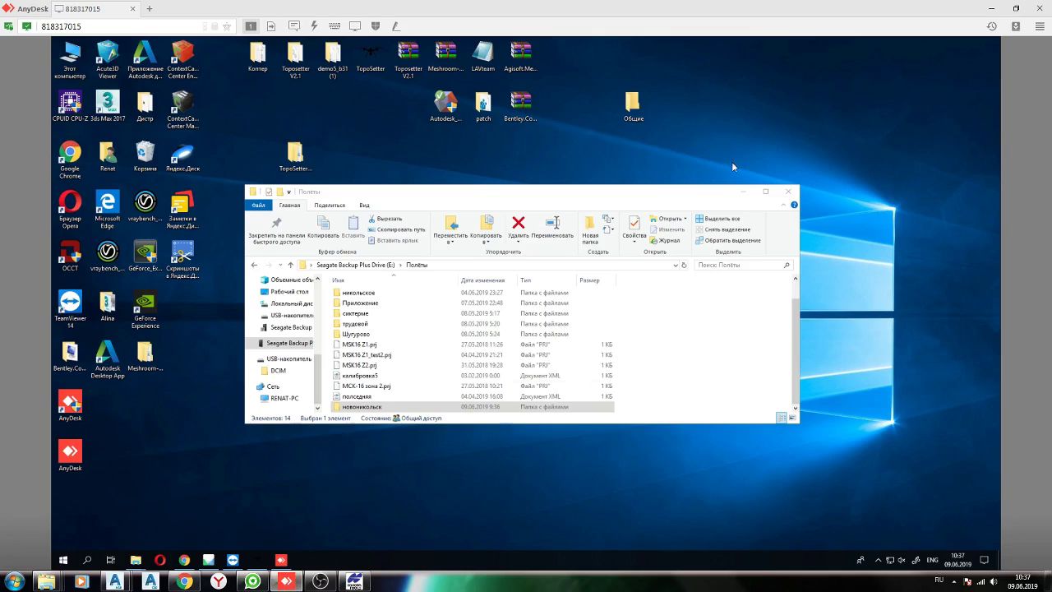
left_click(744, 193)
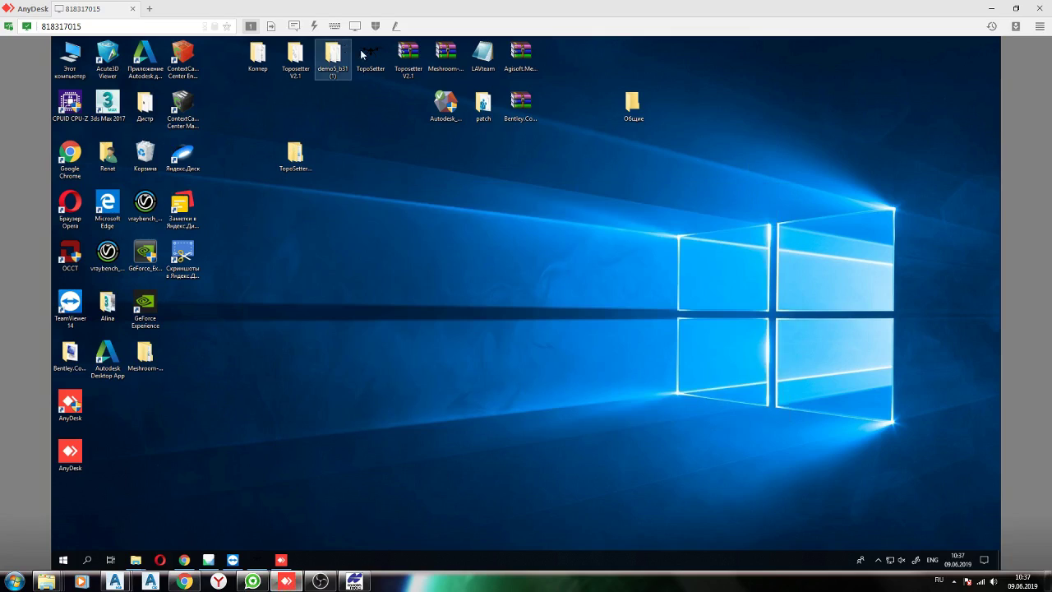
left_click(300, 160)
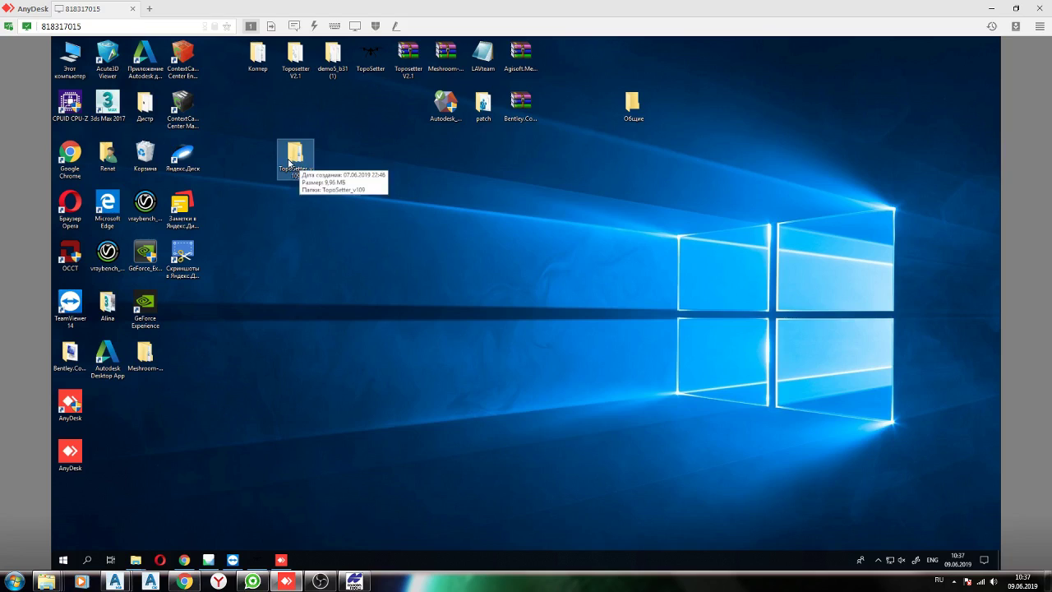
double_click(294, 173)
left_click_drag(487, 207, 529, 111)
double_click(454, 220)
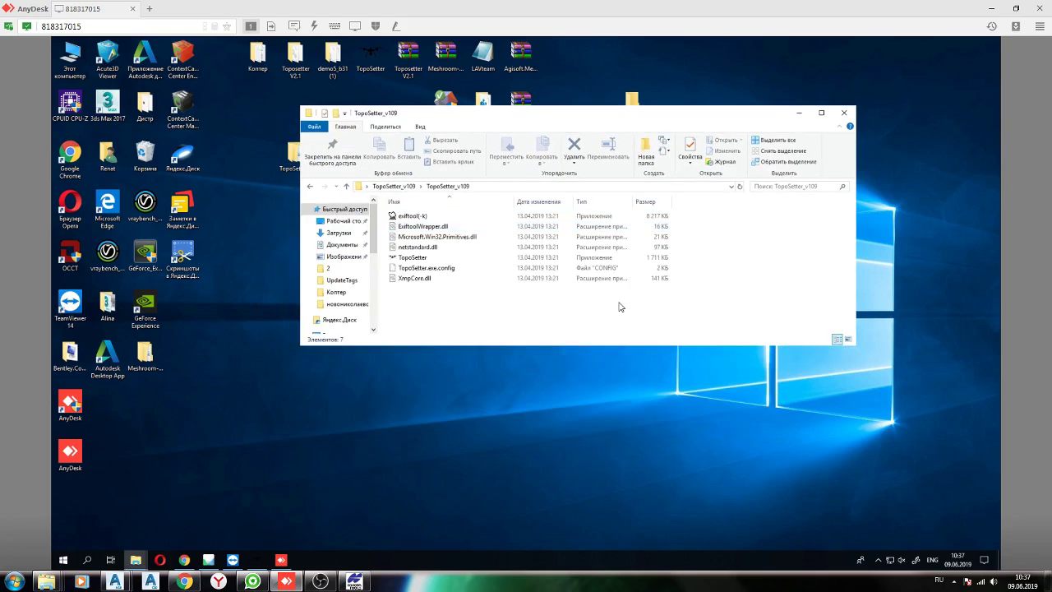
double_click(436, 259)
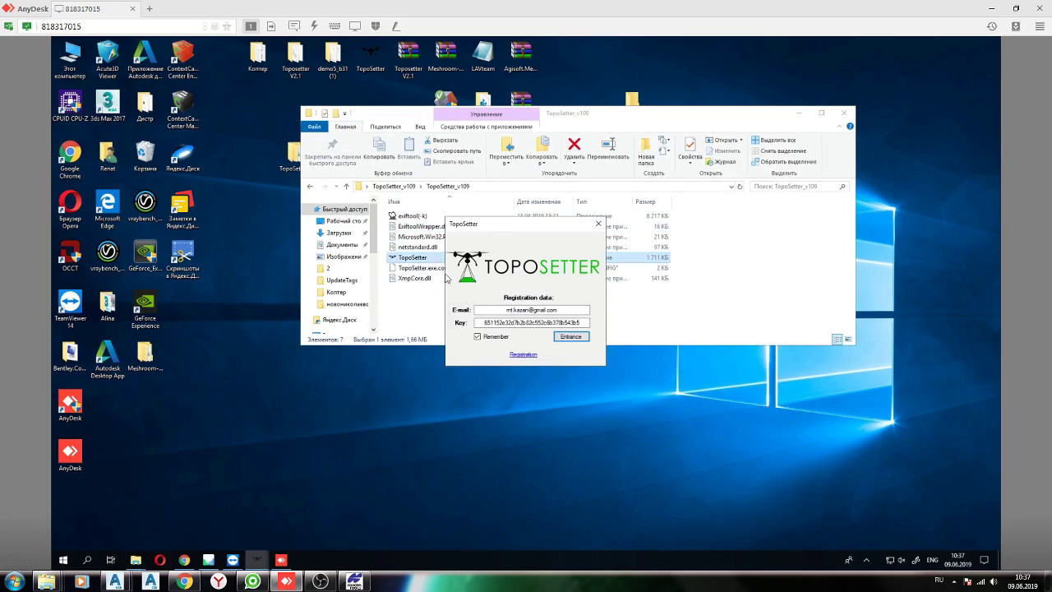
left_click(579, 338)
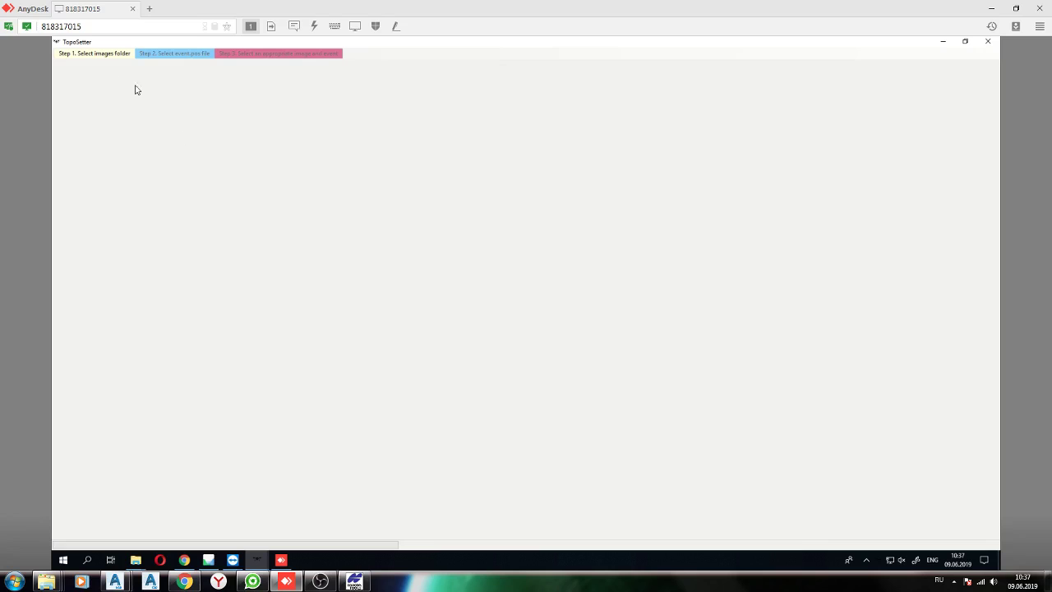
Load the drone photos from the 100MEDIA folder under Коптер\новониколаевск as the images folder
left_click(107, 54)
left_click_drag(488, 221, 337, 118)
left_click_drag(442, 198, 438, 244)
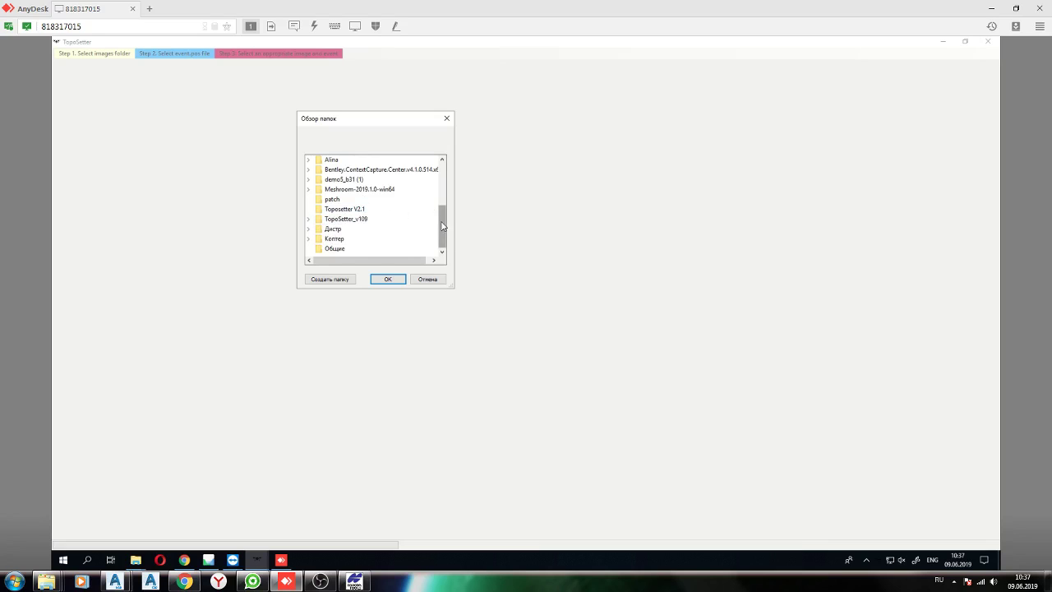
left_click(310, 238)
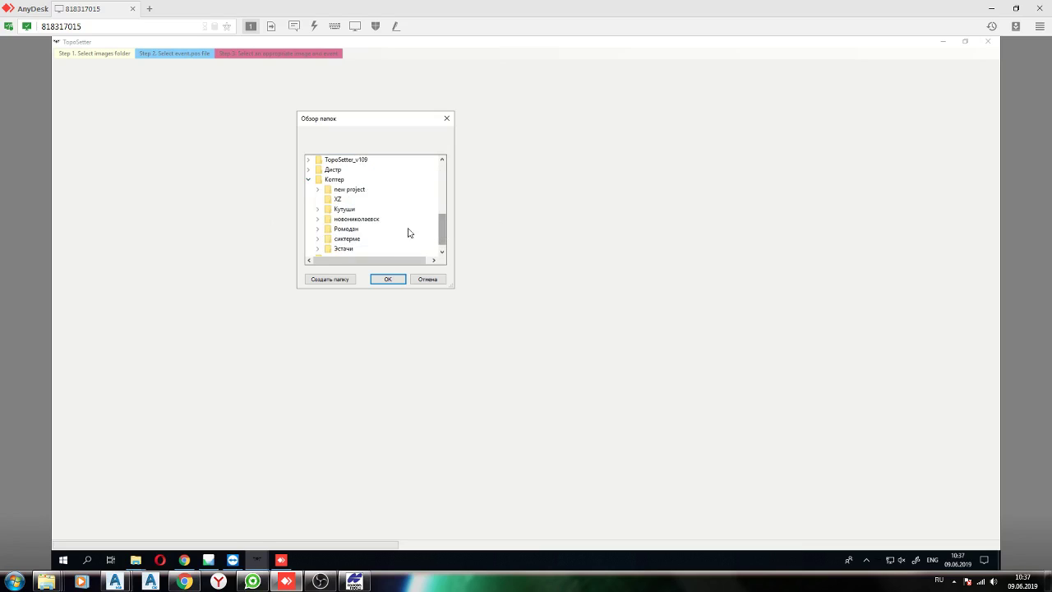
double_click(356, 219)
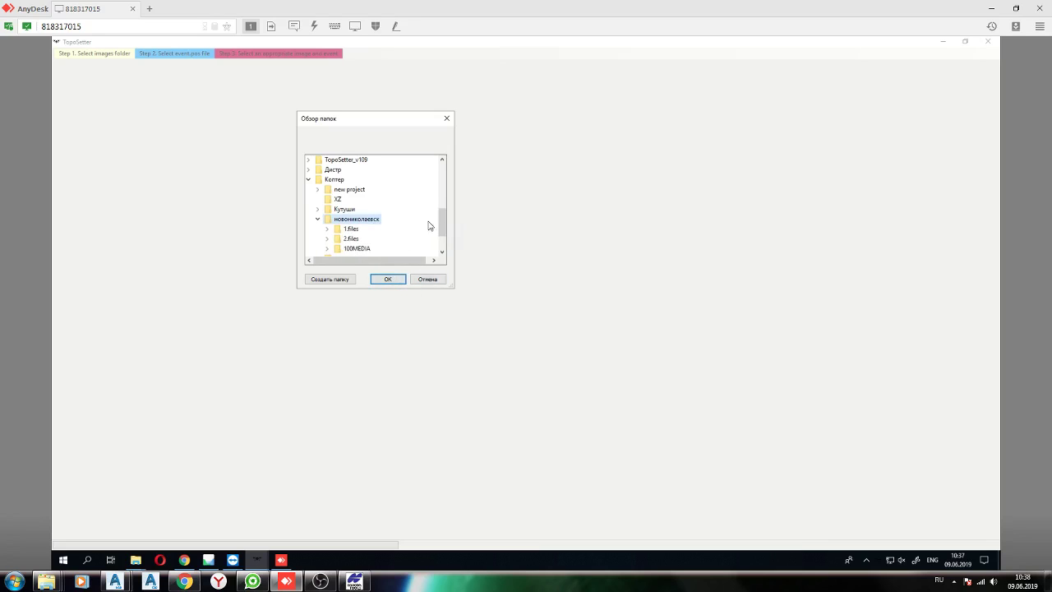
mouse_move(442, 232)
left_mouse_down()
mouse_move(446, 242)
mouse_move(444, 224)
mouse_move(439, 232)
left_mouse_up()
double_click(355, 219)
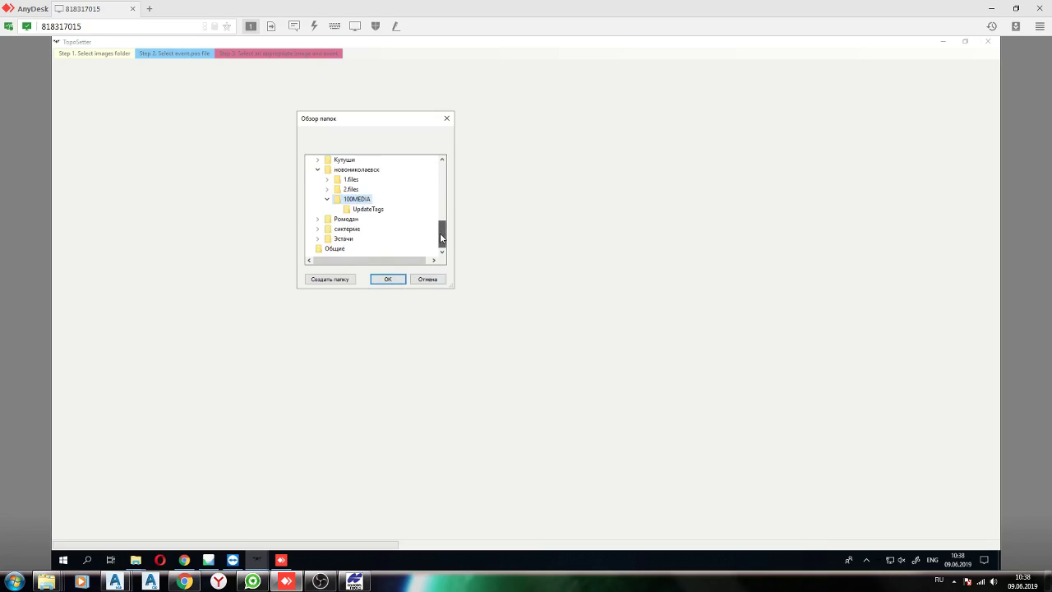
left_click(398, 280)
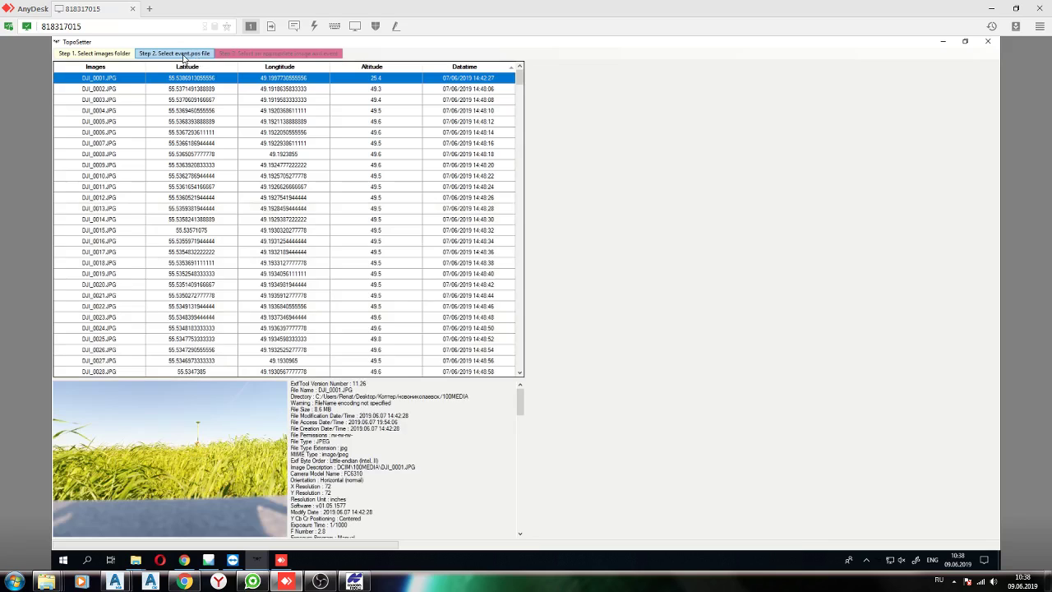
left_click(182, 54)
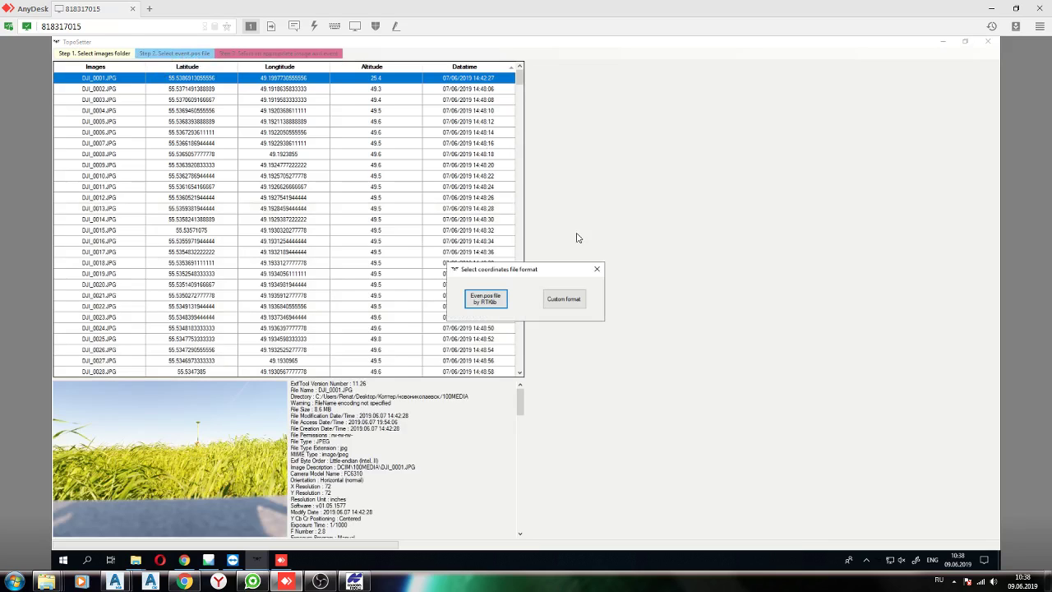
left_click(485, 298)
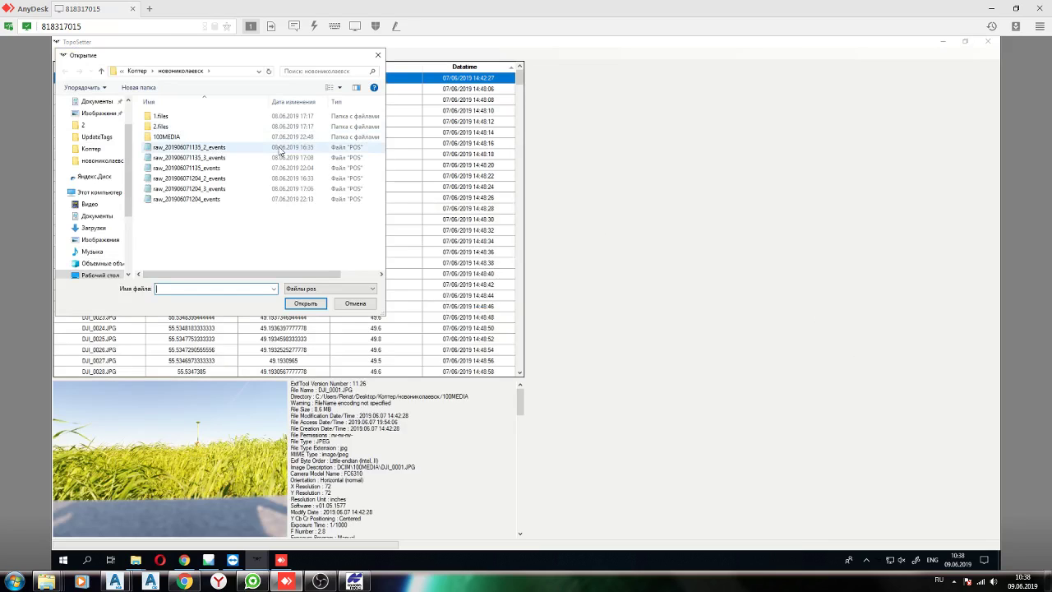
left_click(251, 168)
left_click(319, 306)
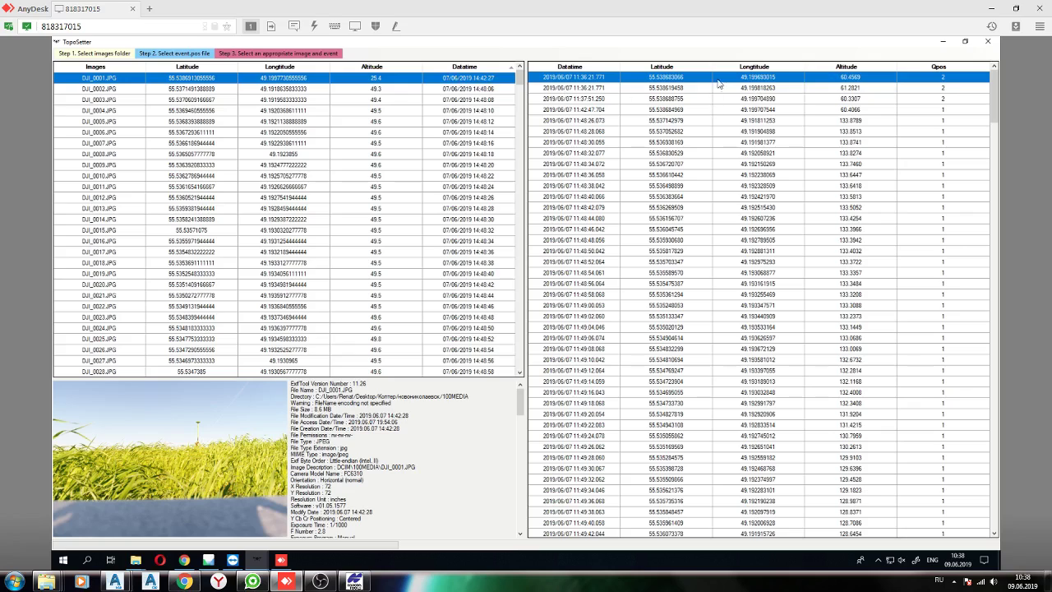
Match DJI_0001.JPG with the 11:42:47.704 event, correcting antenna offsets for the drone's angle with a 0.17 m antenna height and 1000 ms tolerance
left_click(403, 88)
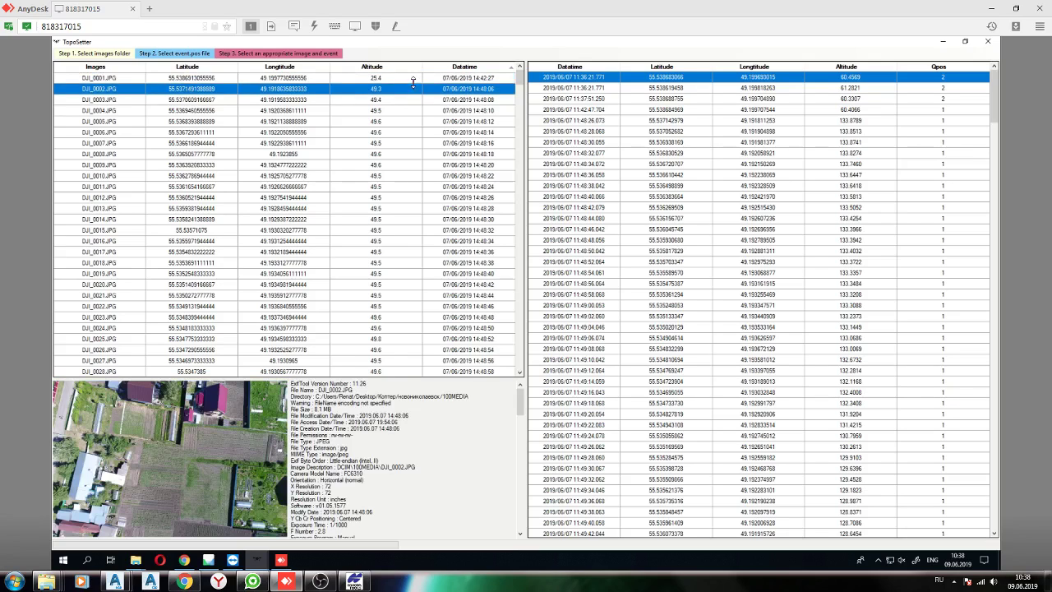
left_click(413, 80)
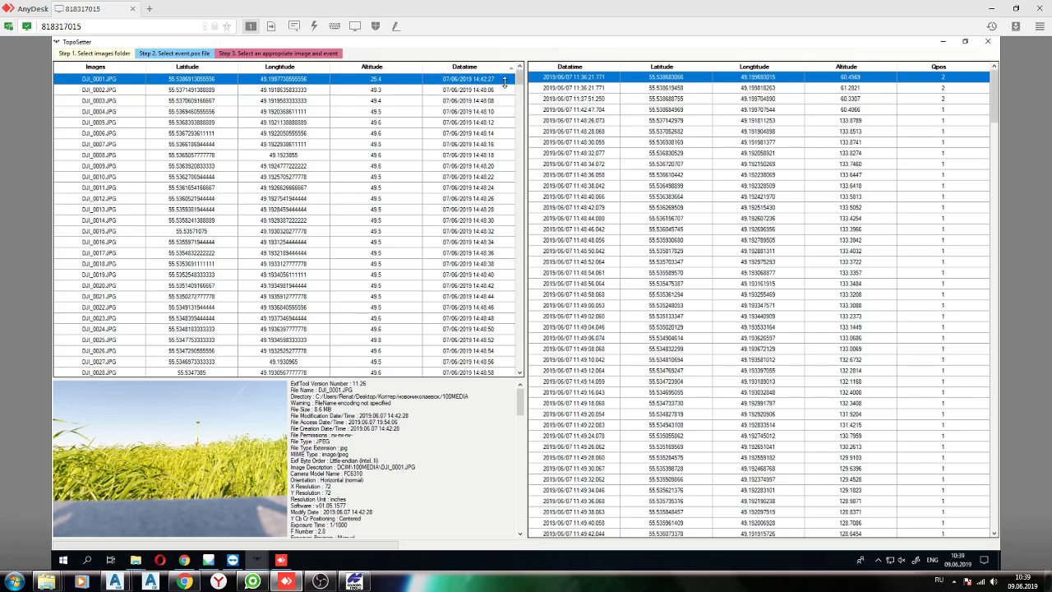
left_click(601, 110)
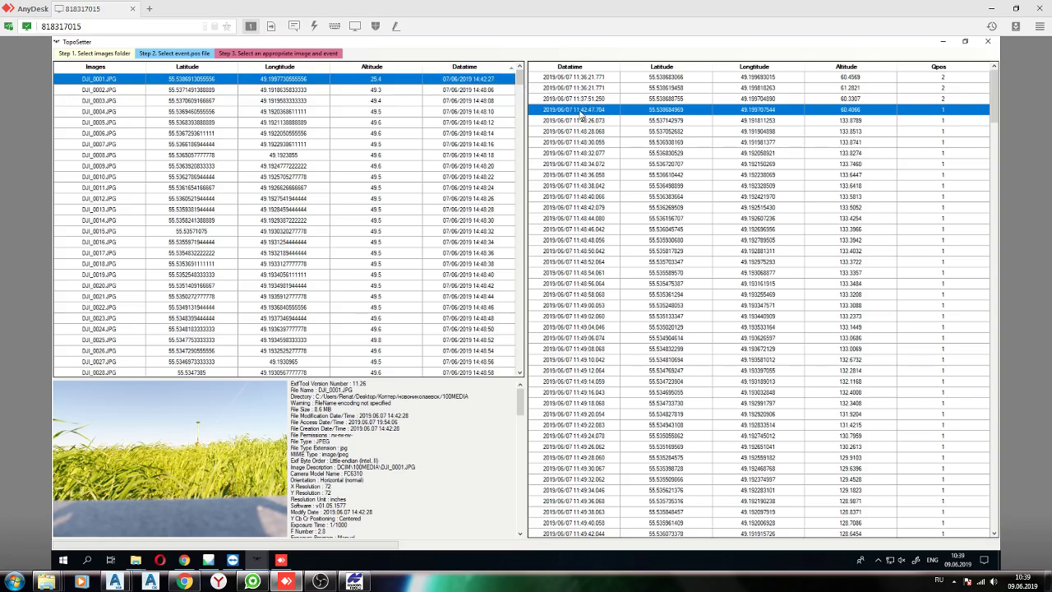
left_click(323, 54)
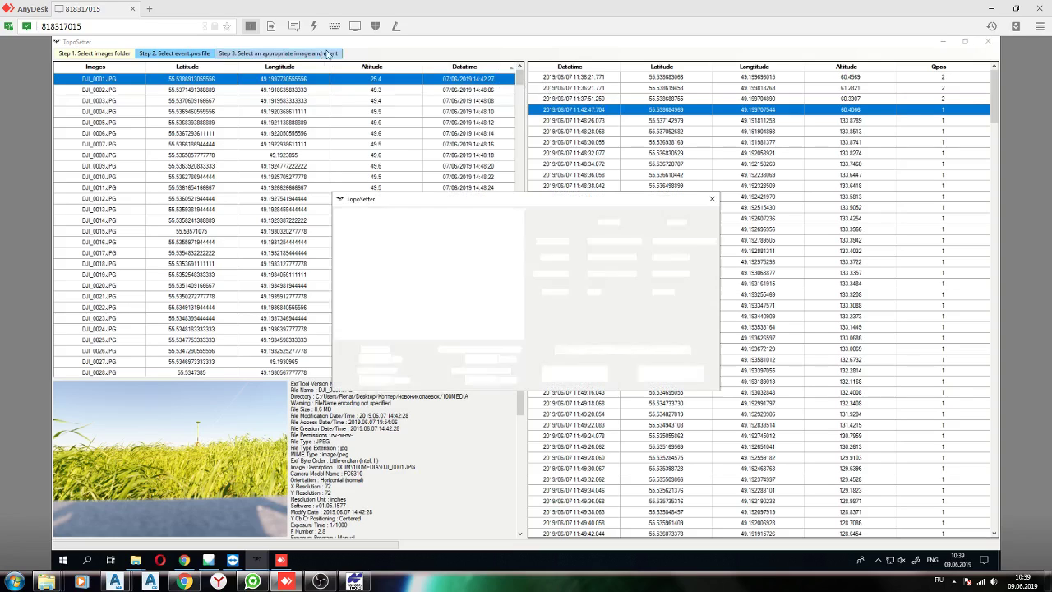
left_click_drag(448, 209, 395, 145)
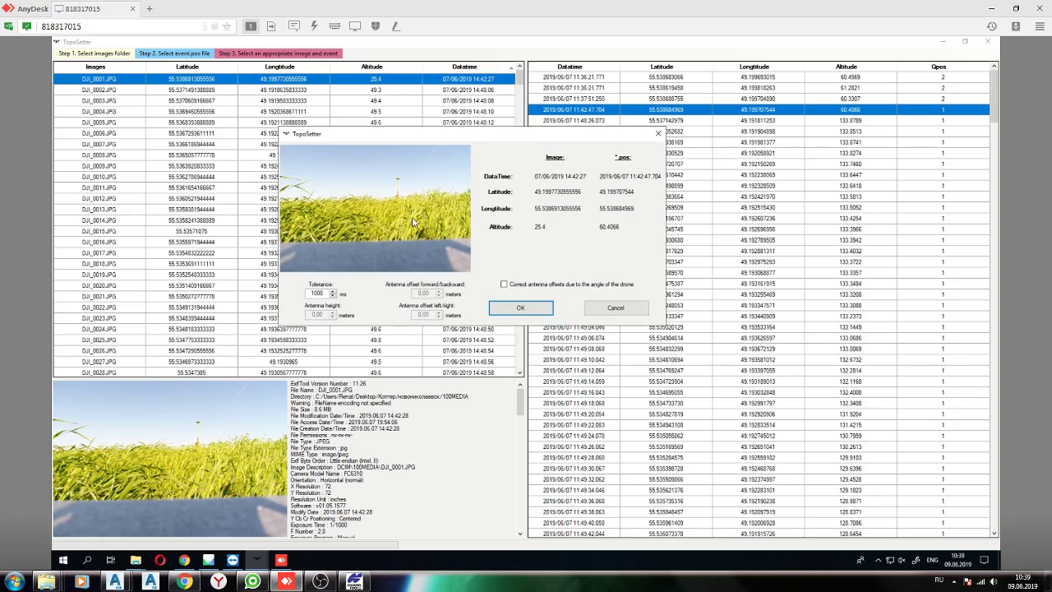
left_click(513, 285)
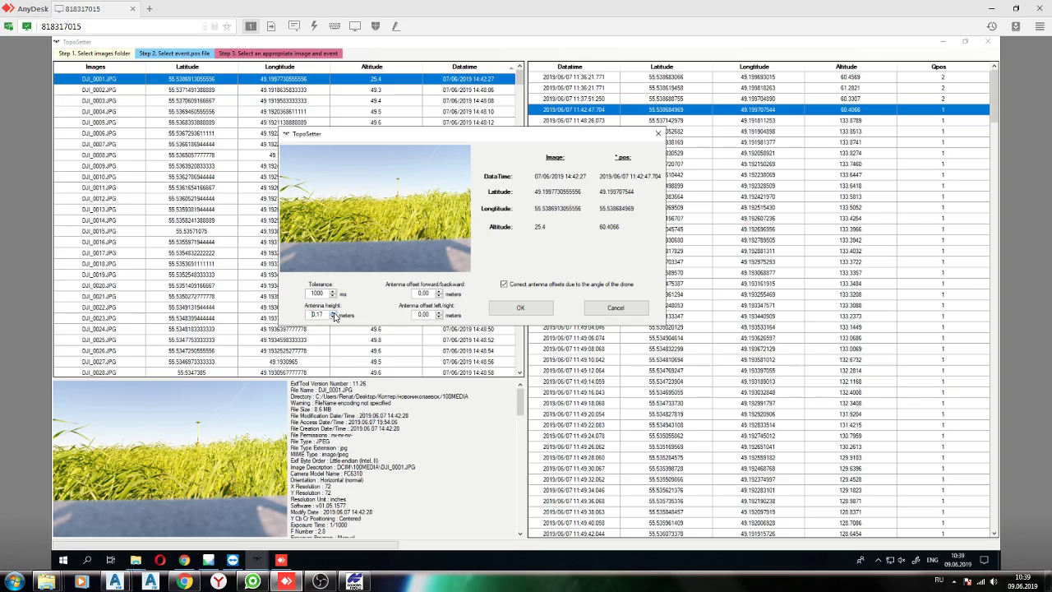
left_click(521, 308)
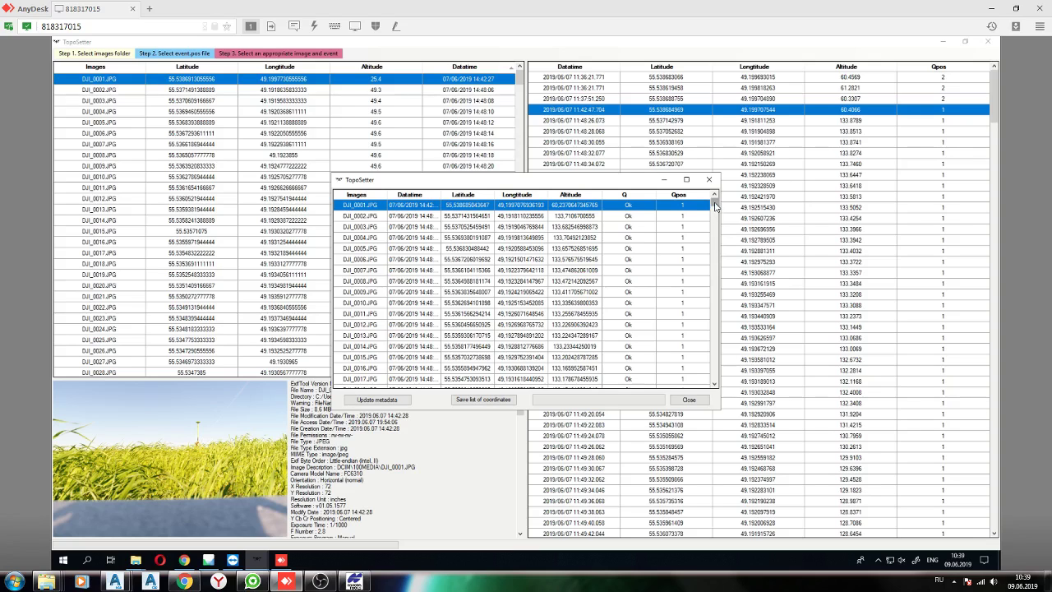
Review the calculated photo coordinates and fix quality down to DJI_0368.JPG, and close the results without saving
left_click_drag(715, 204, 715, 384)
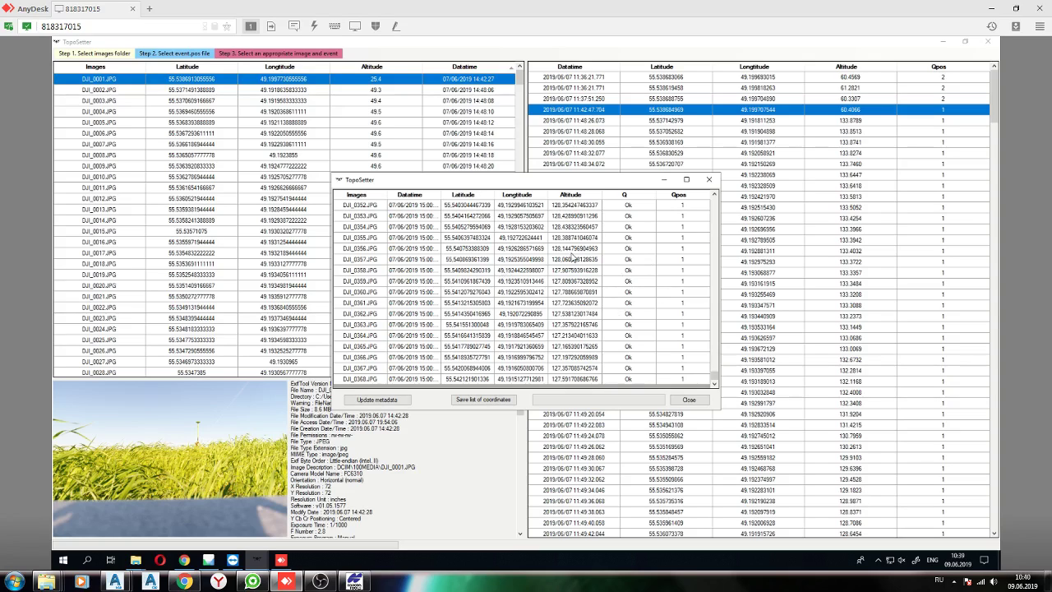
left_click(367, 379)
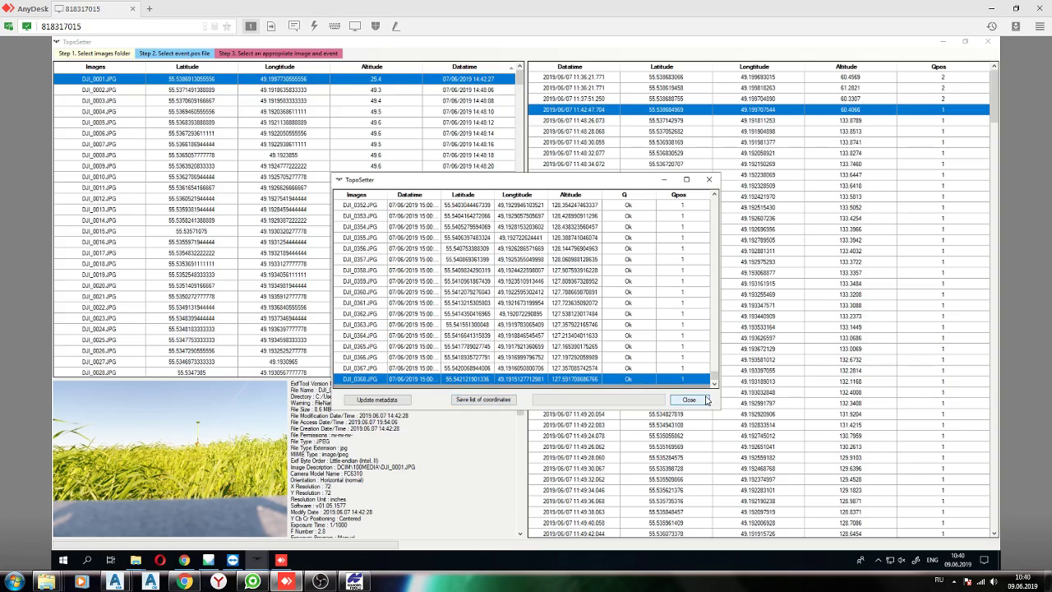
left_click(690, 401)
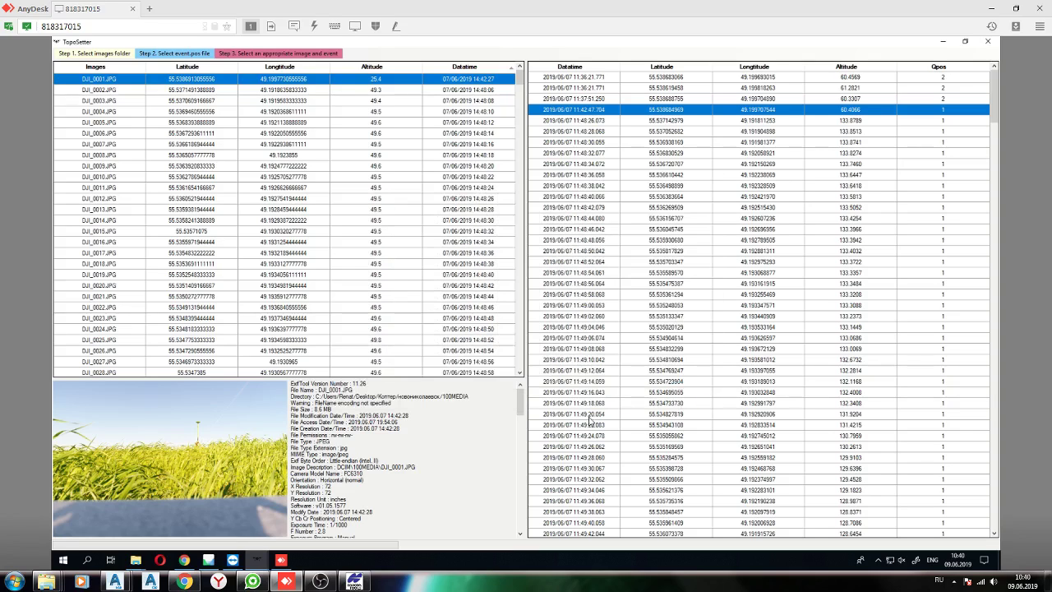
Browse to the UpdateTags folder inside Коптер\новониколаевск\100MEDIA to view the saved coordinate lists, and minimize the folder window
left_click(135, 559)
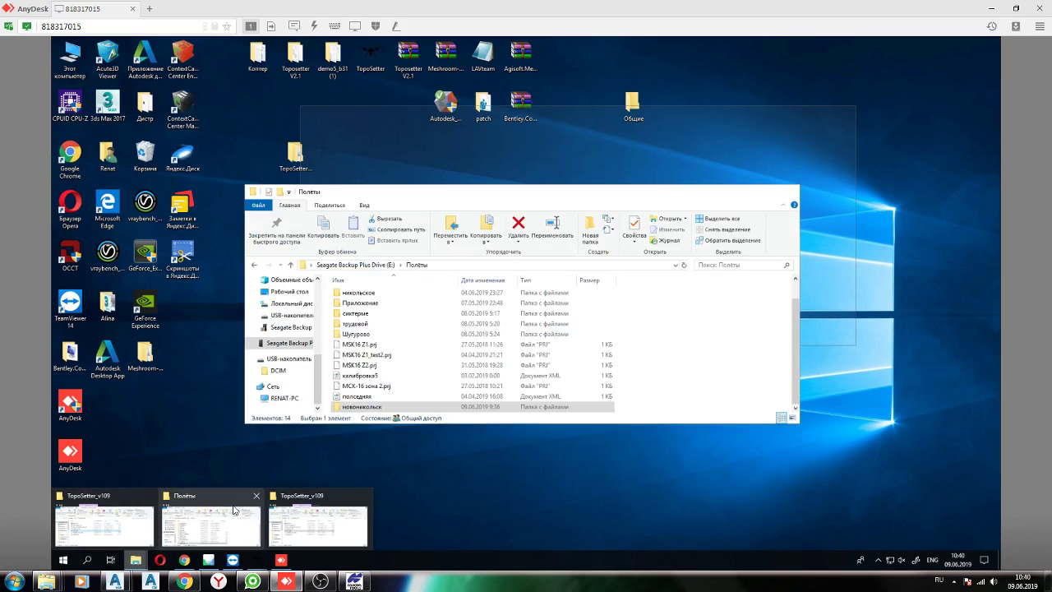
left_click(233, 509)
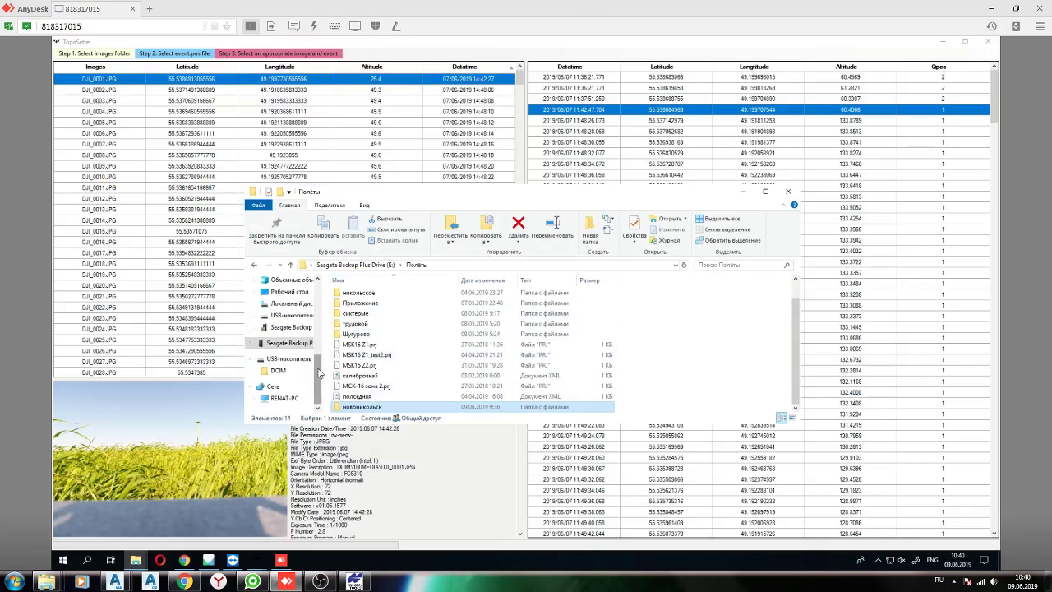
left_click_drag(320, 373, 324, 306)
left_click(279, 339)
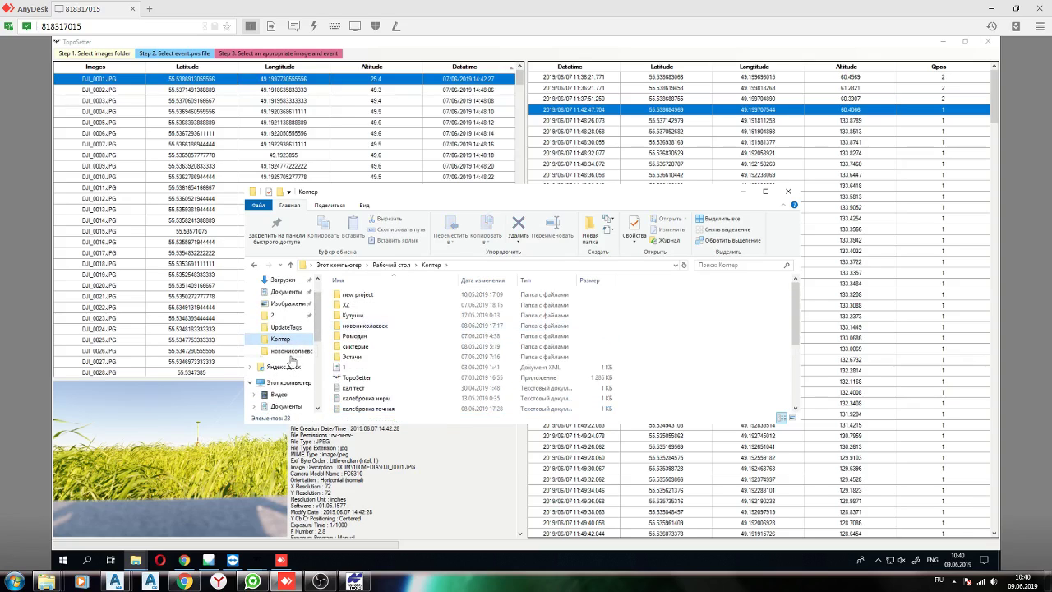
double_click(363, 326)
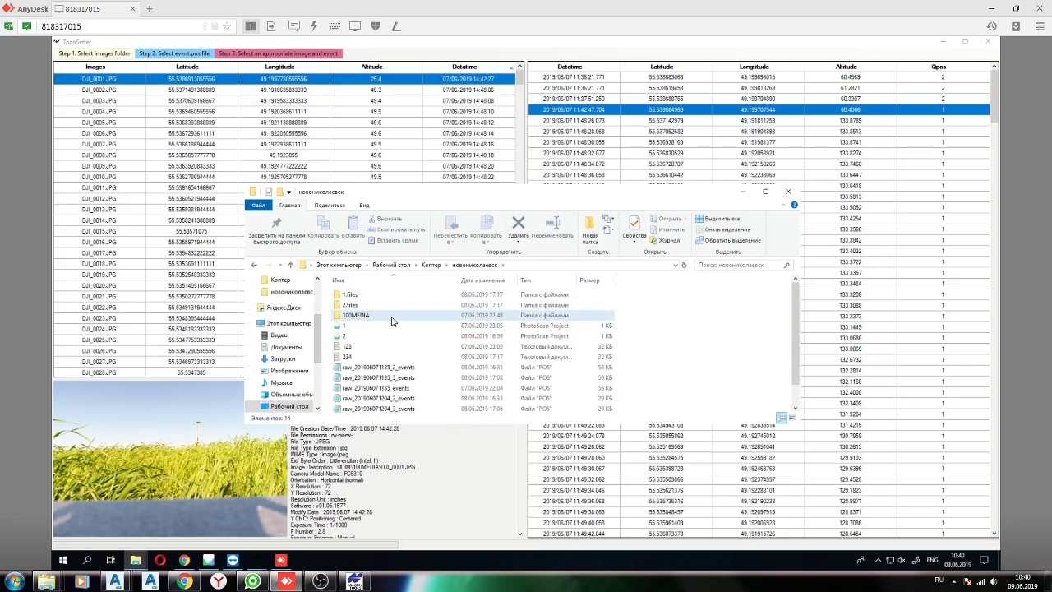
double_click(392, 319)
double_click(384, 298)
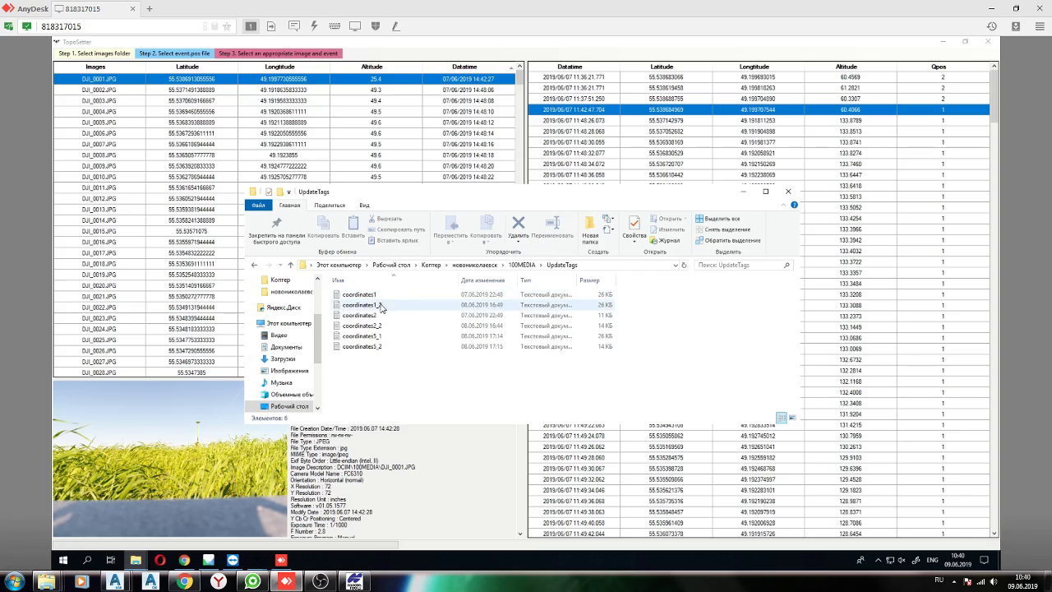
left_click(744, 194)
left_click(185, 56)
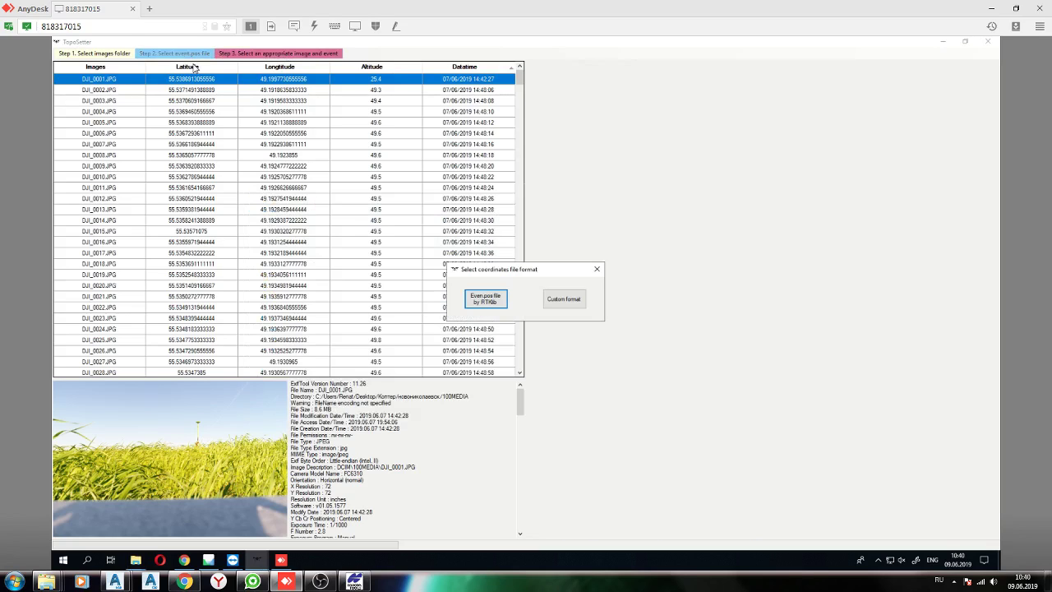
left_click(485, 299)
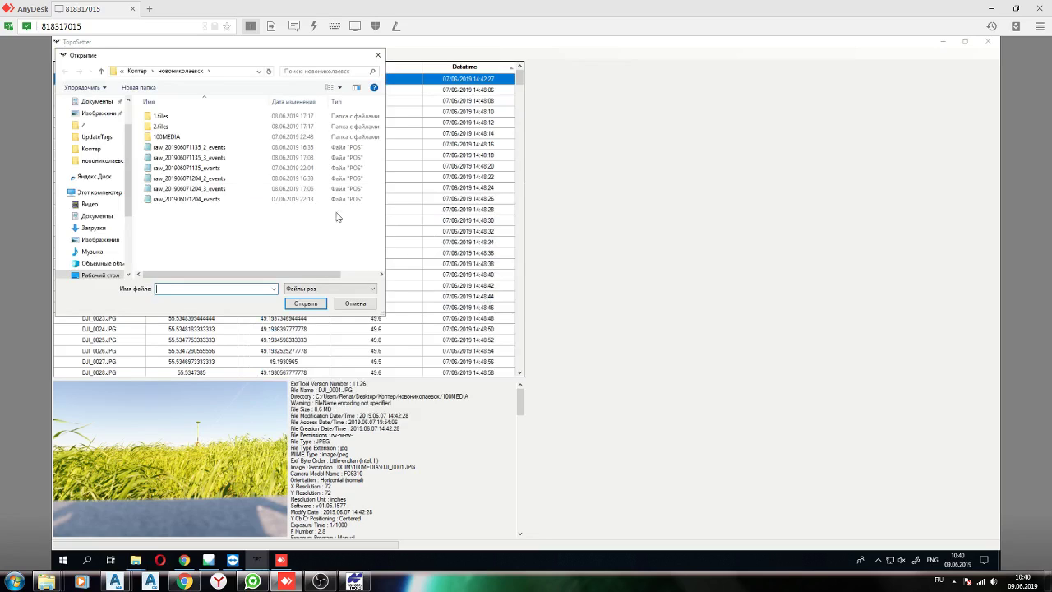
left_click(225, 199)
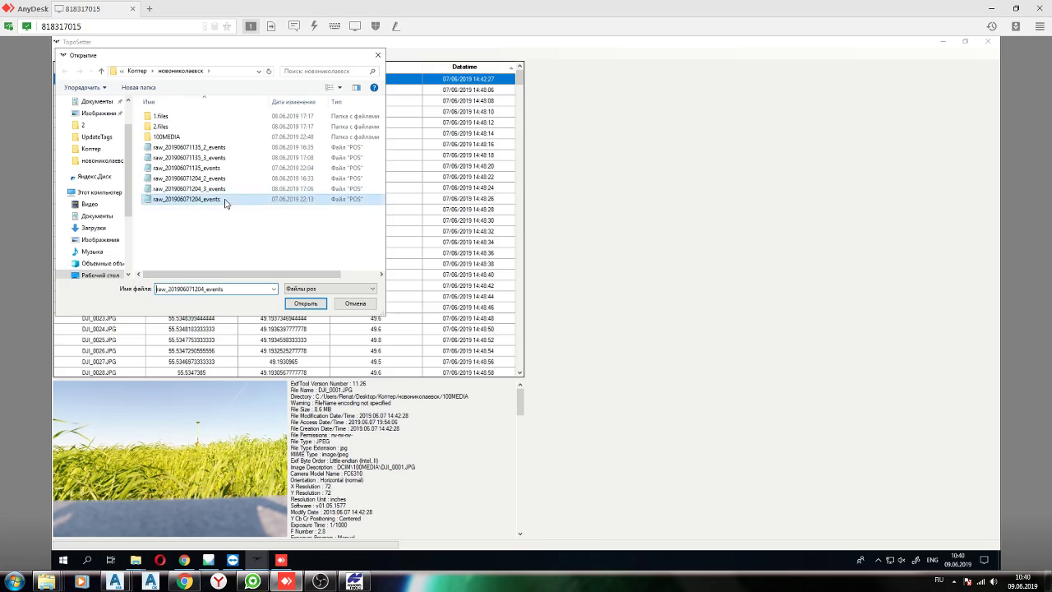
left_click(311, 306)
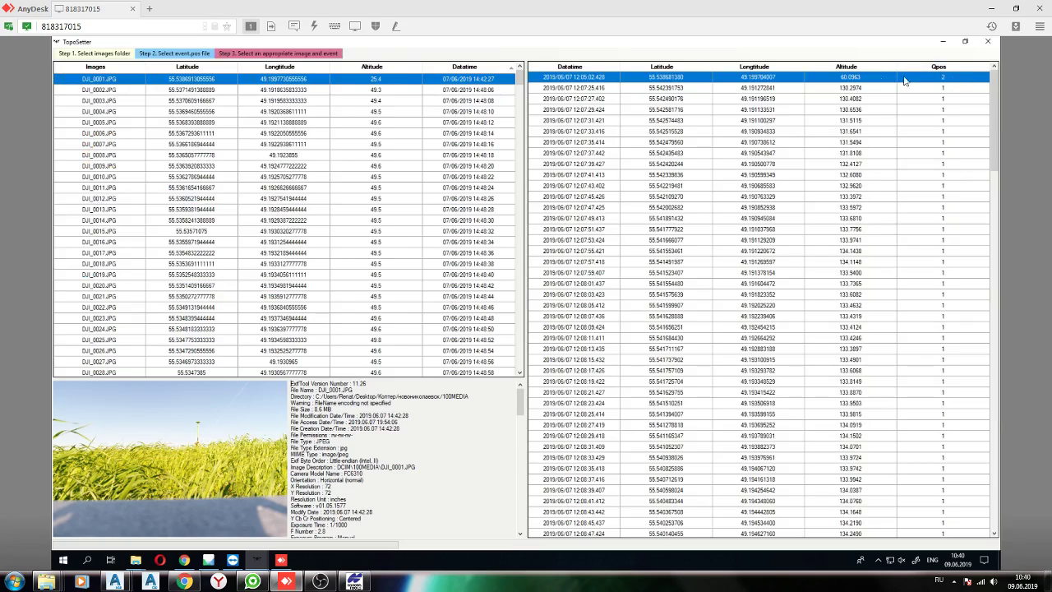
Select photo DJI_0369.JPG and the 12:07:25.416 event as the starting pair for the second flight
left_click(569, 88)
mouse_move(519, 74)
left_mouse_down()
mouse_move(526, 171)
mouse_move(502, 279)
mouse_move(469, 249)
left_mouse_up()
left_click(453, 145)
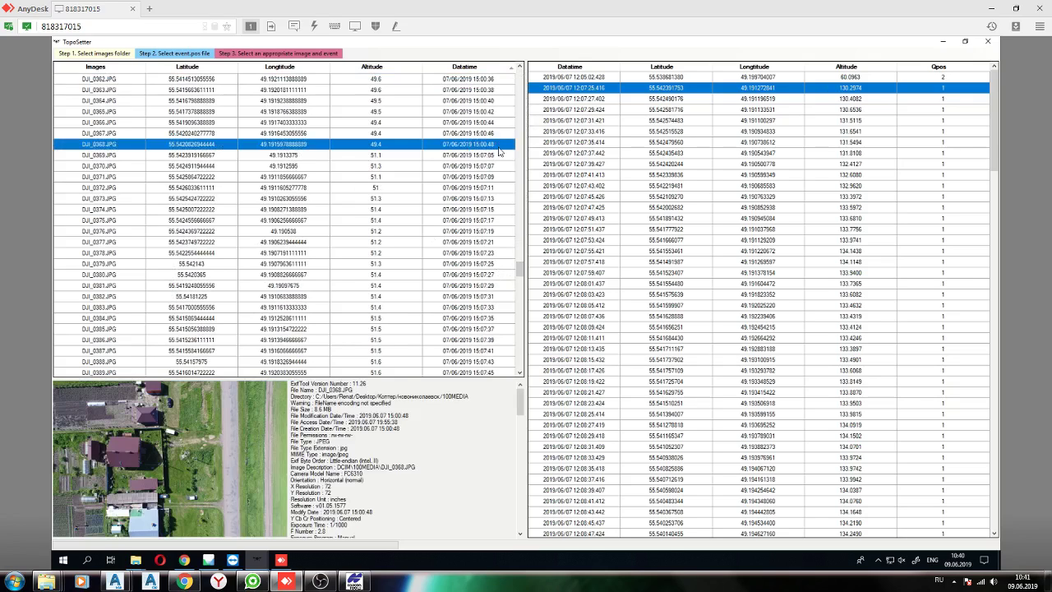
left_click(491, 156)
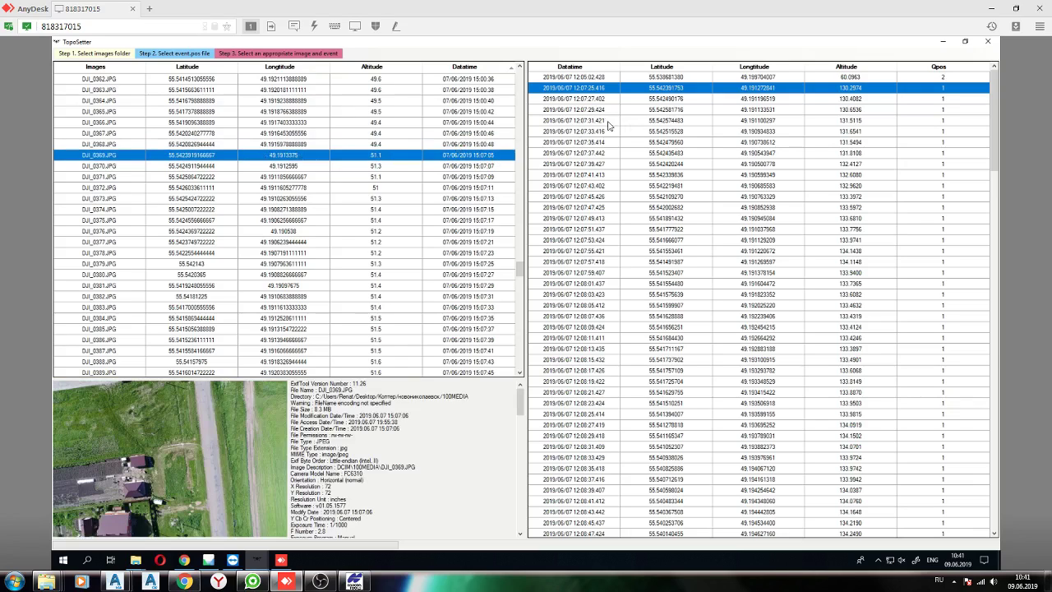
left_click(327, 53)
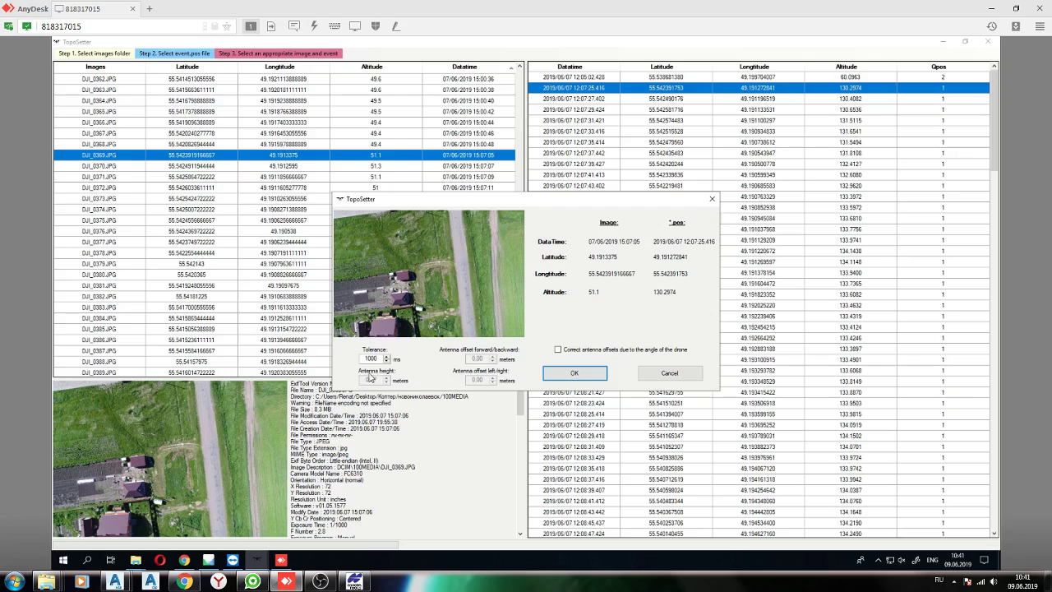
left_click(591, 352)
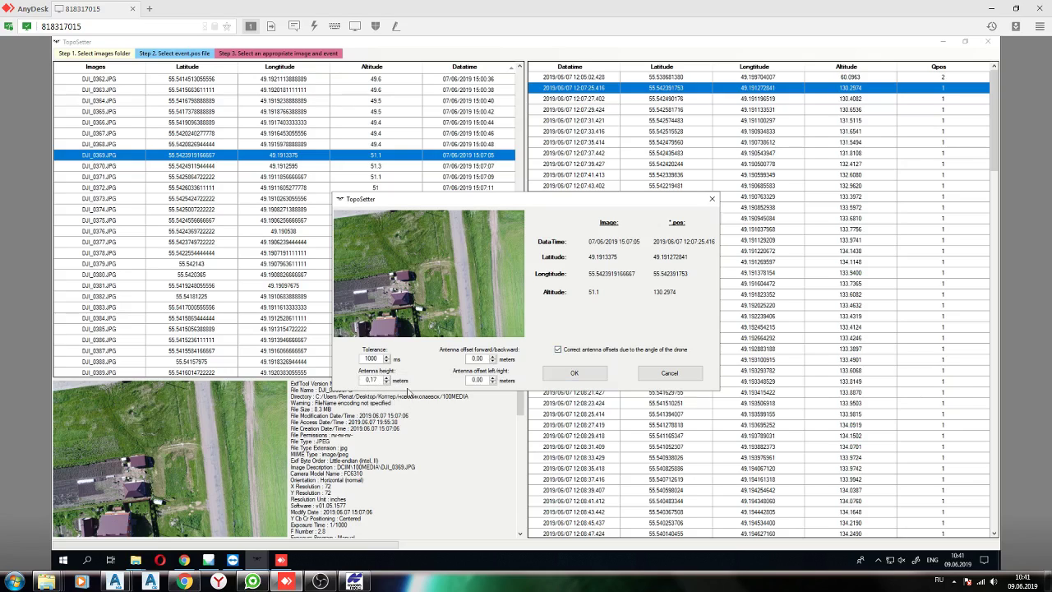
left_click(670, 372)
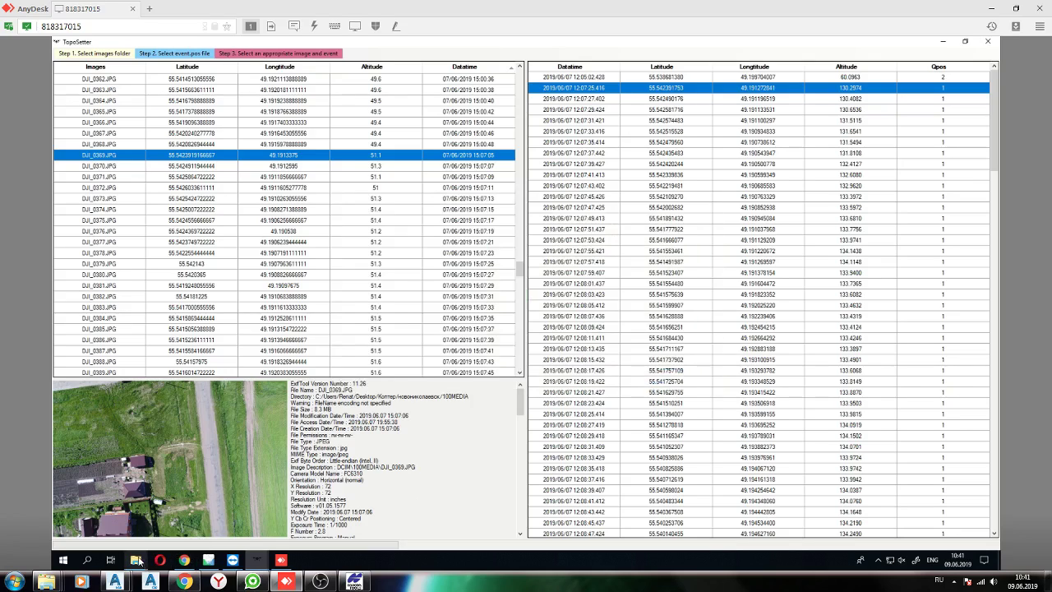
Examine the photo coordinates and accuracy in coordinates5_1 and coordinates5_2 from the UpdateTags folder, and close the files and folder
mouse_move(138, 561)
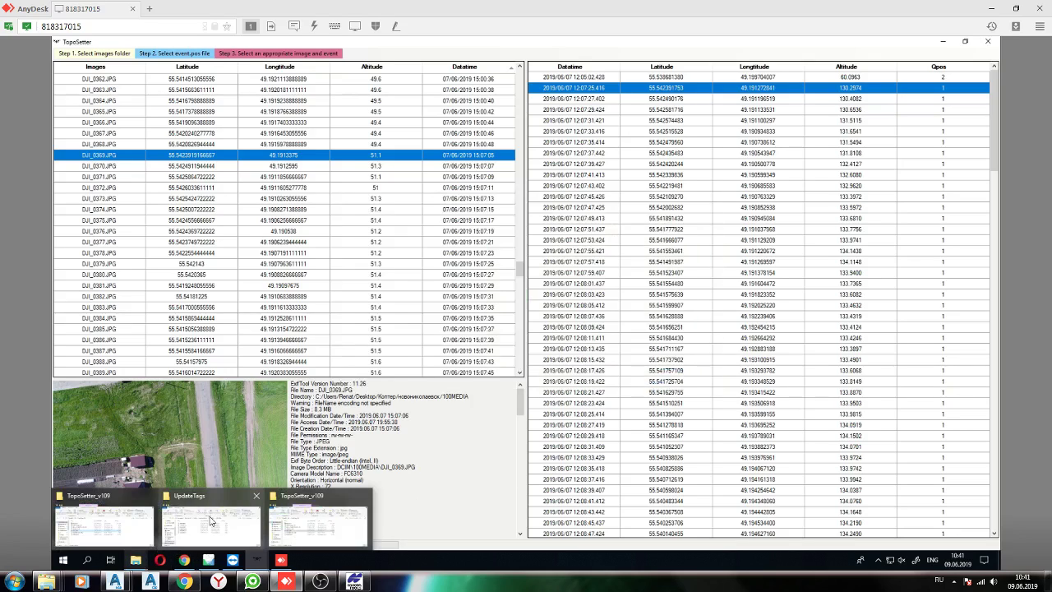
left_click(210, 519)
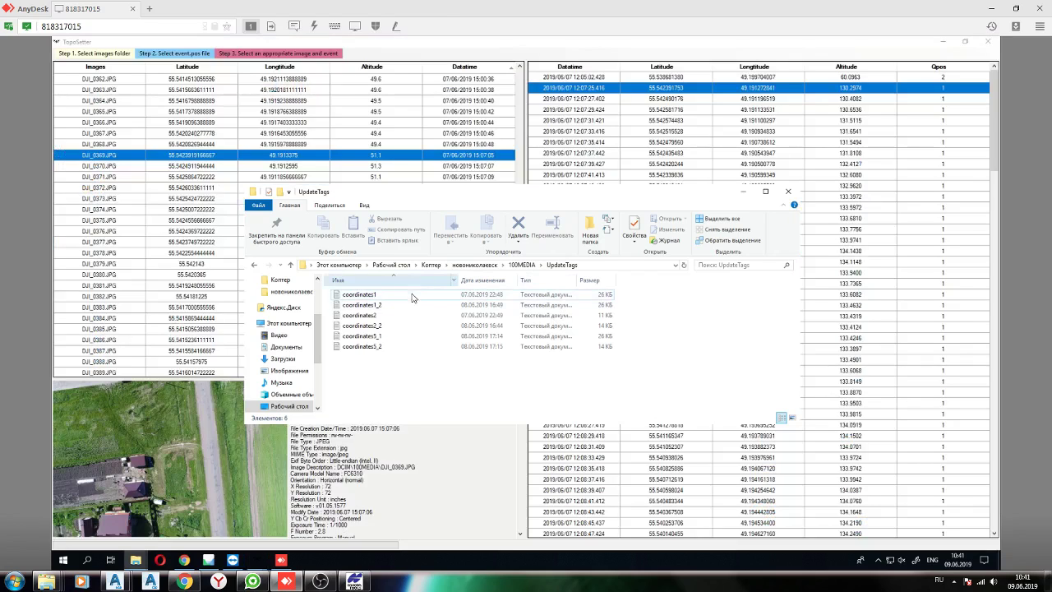
double_click(402, 339)
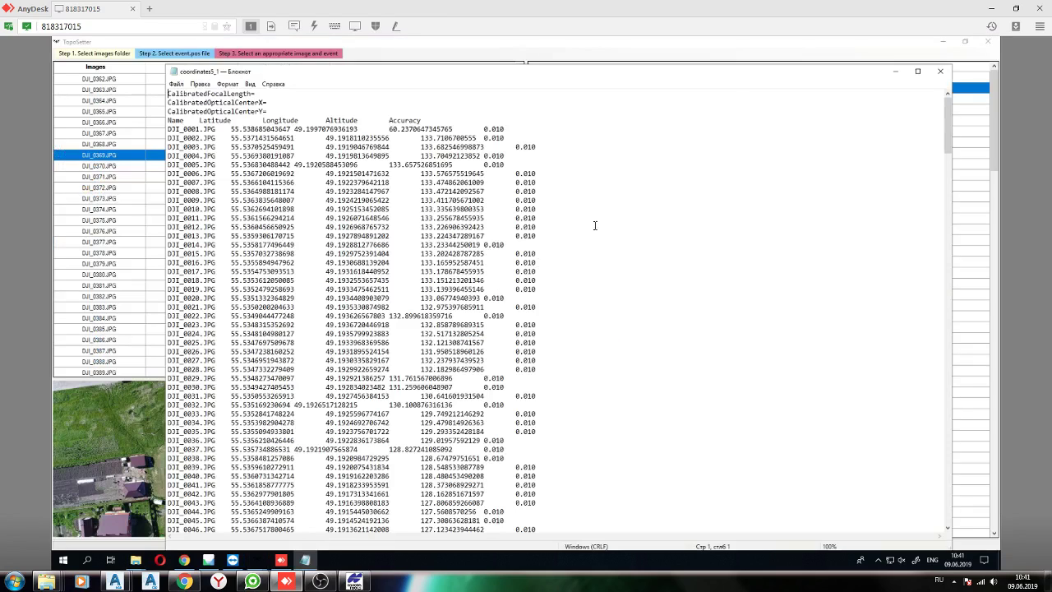
mouse_move(946, 126)
left_mouse_down()
mouse_move(937, 498)
mouse_move(946, 518)
mouse_move(946, 107)
left_mouse_up()
left_click(941, 70)
double_click(353, 346)
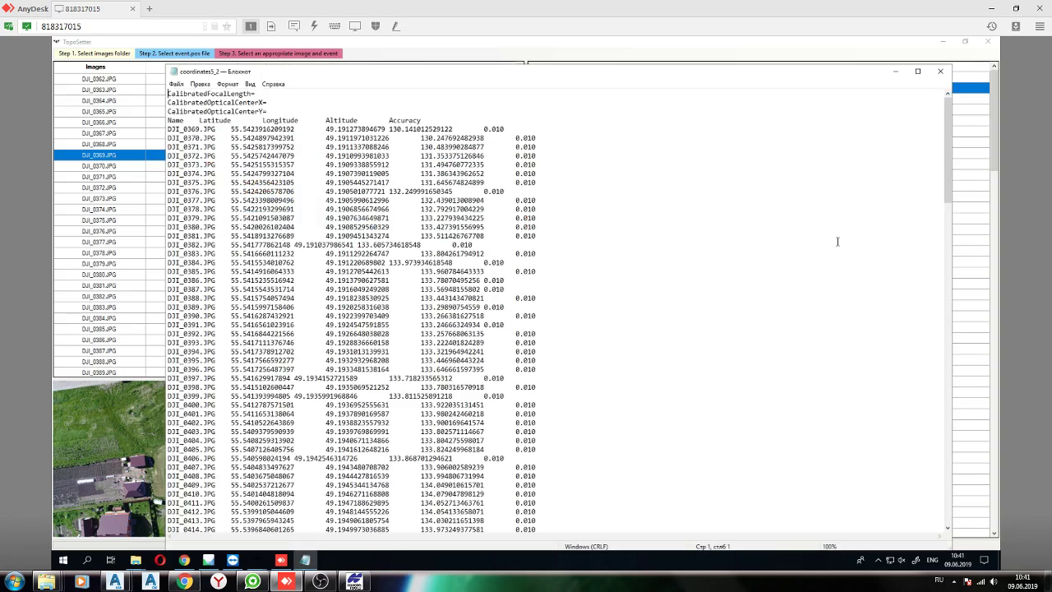
left_click(941, 72)
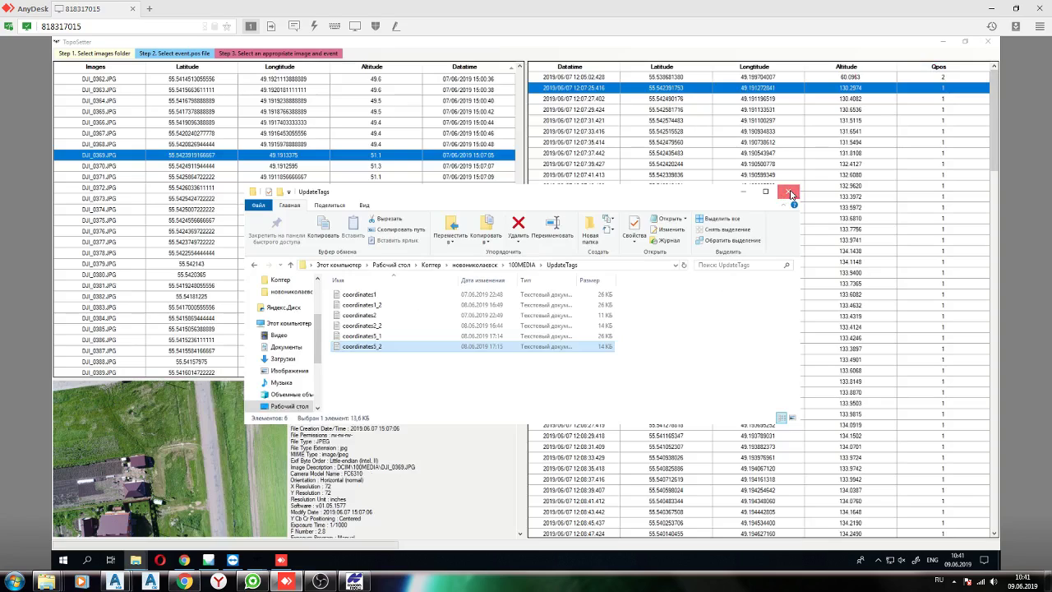
left_click(789, 193)
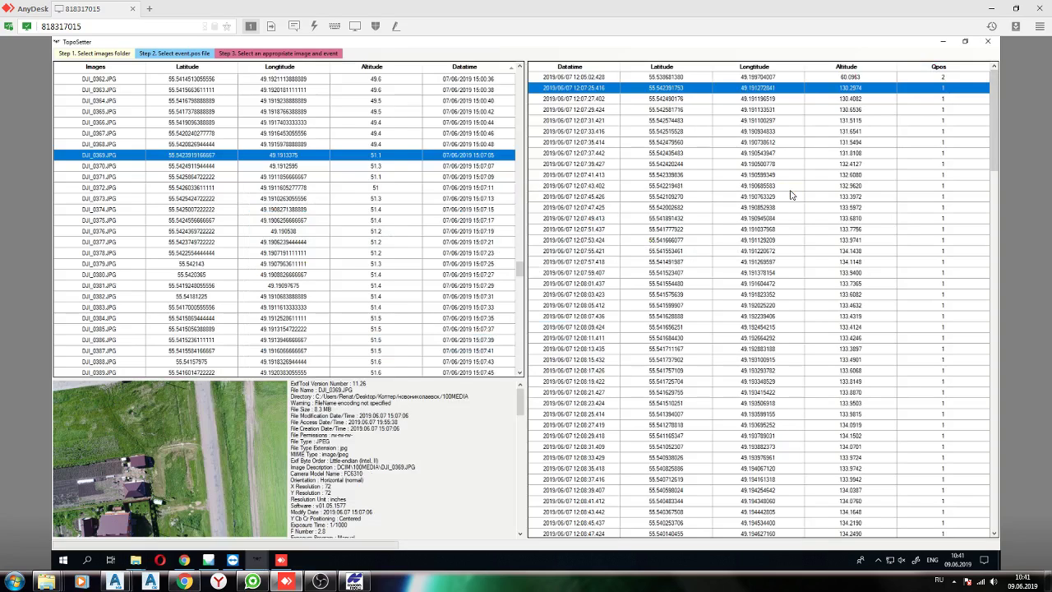
Close TopoSetter and switch to the 1.psx project in Agisoft Metashape to inspect the village orthophoto and its markers
left_click(990, 42)
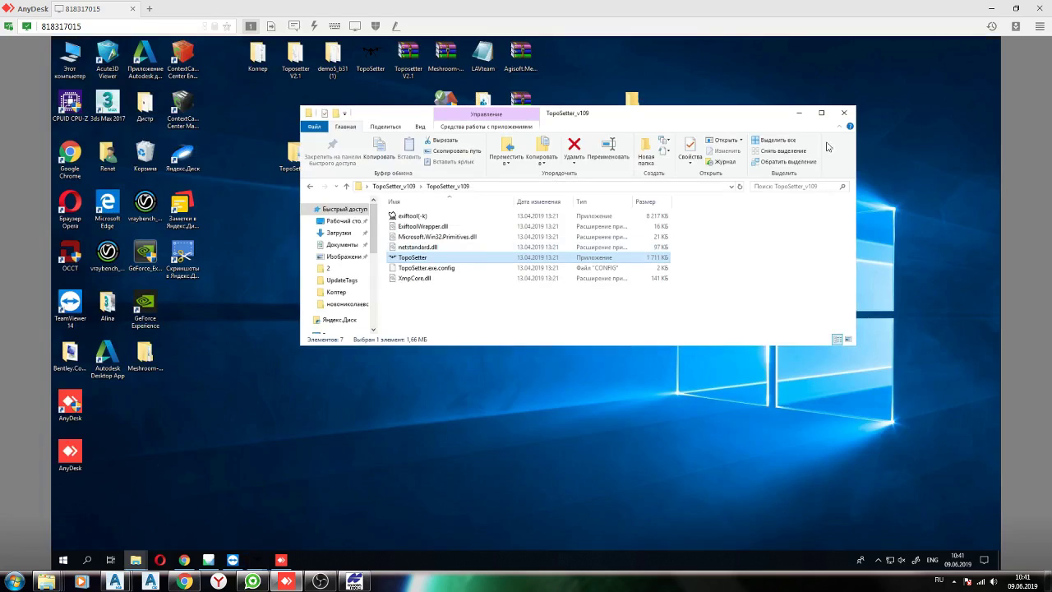
left_click(801, 113)
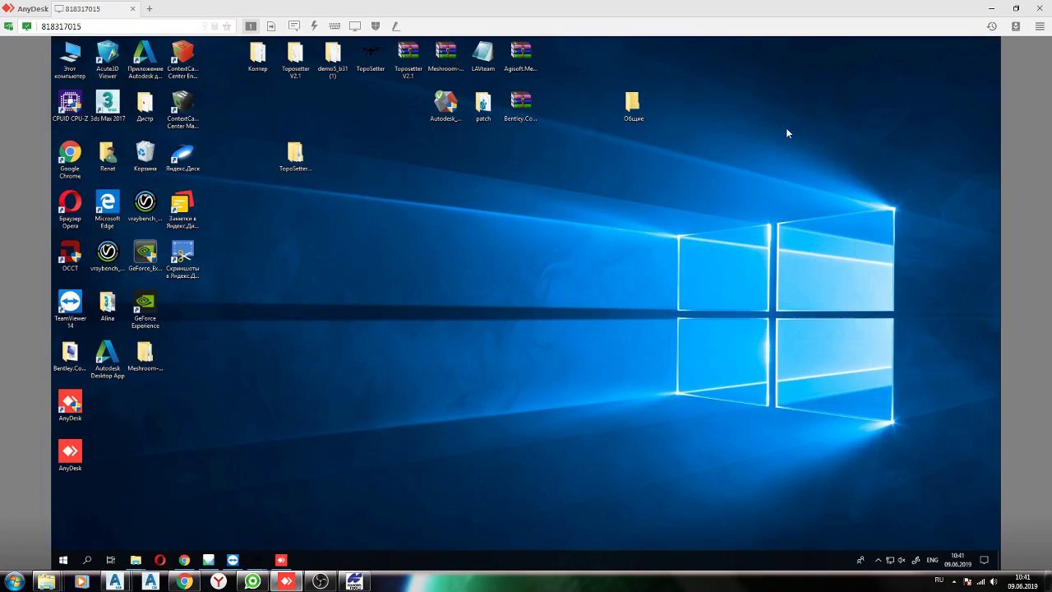
left_click(208, 559)
scroll(465, 222, "down", 2)
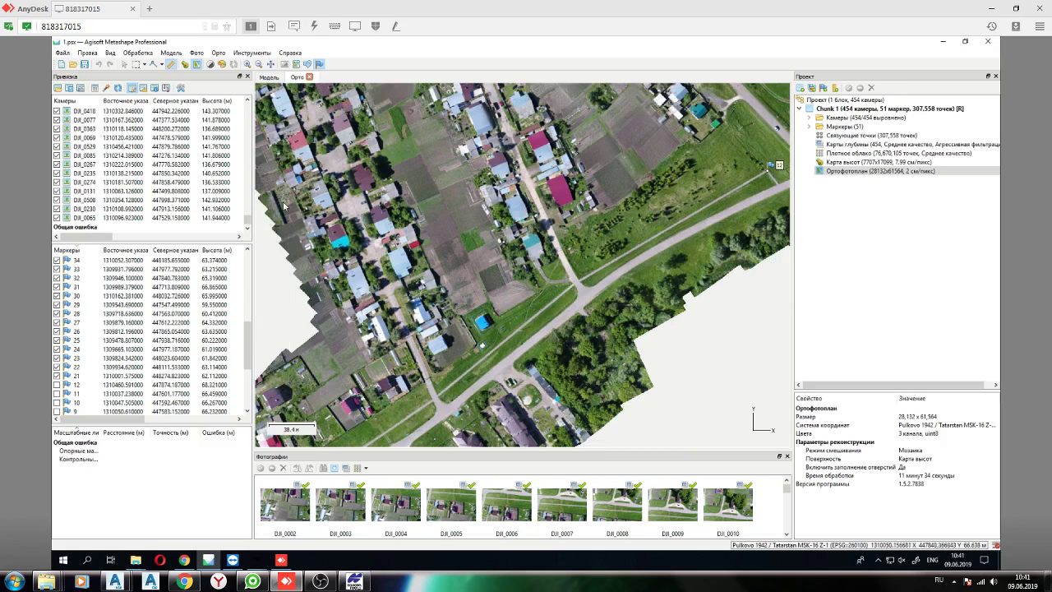
left_click_drag(465, 222, 442, 335)
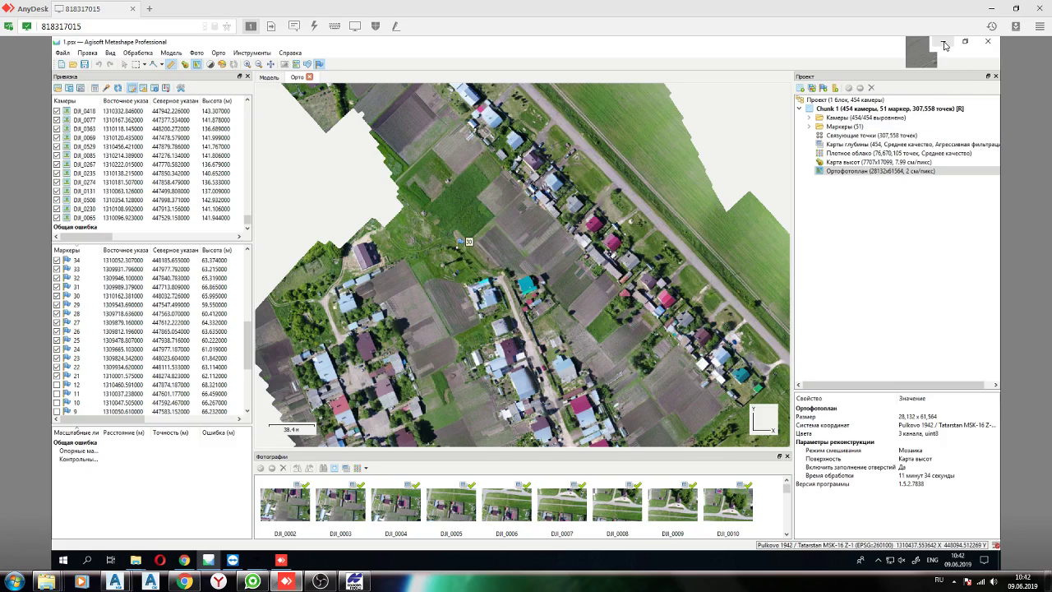
scroll(475, 255, "down", 2)
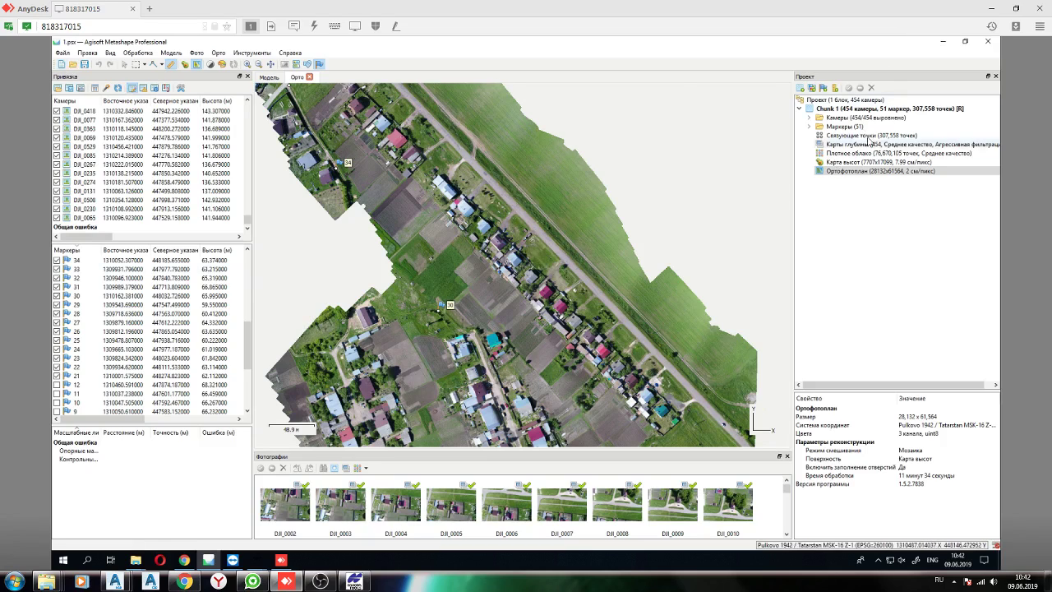
Leave Metashape and the AnyDesk session, and view coordinates5_1.txt from the local никольское folder
left_click(945, 42)
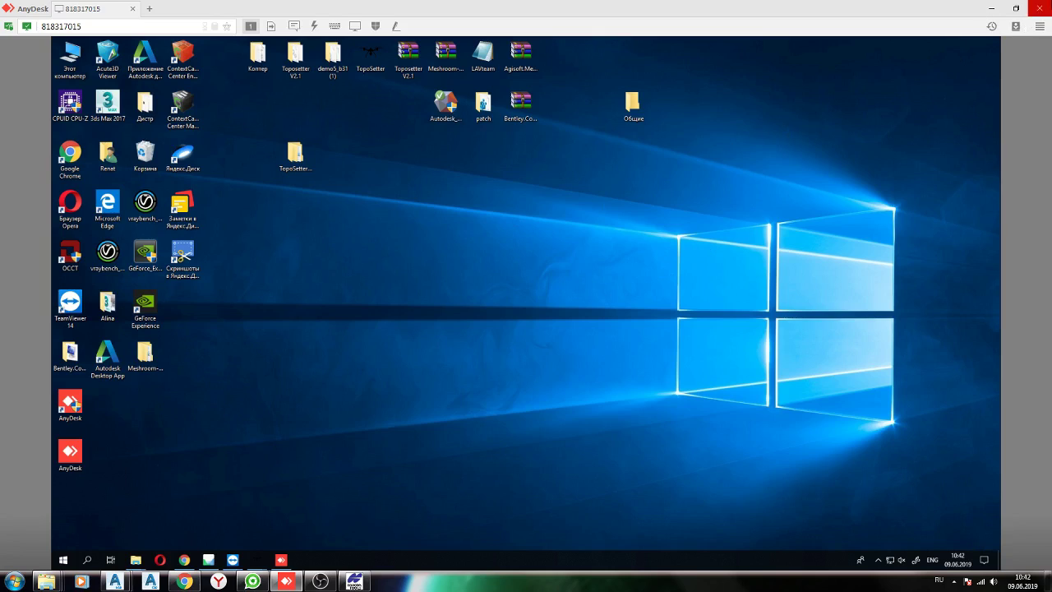
left_click(990, 8)
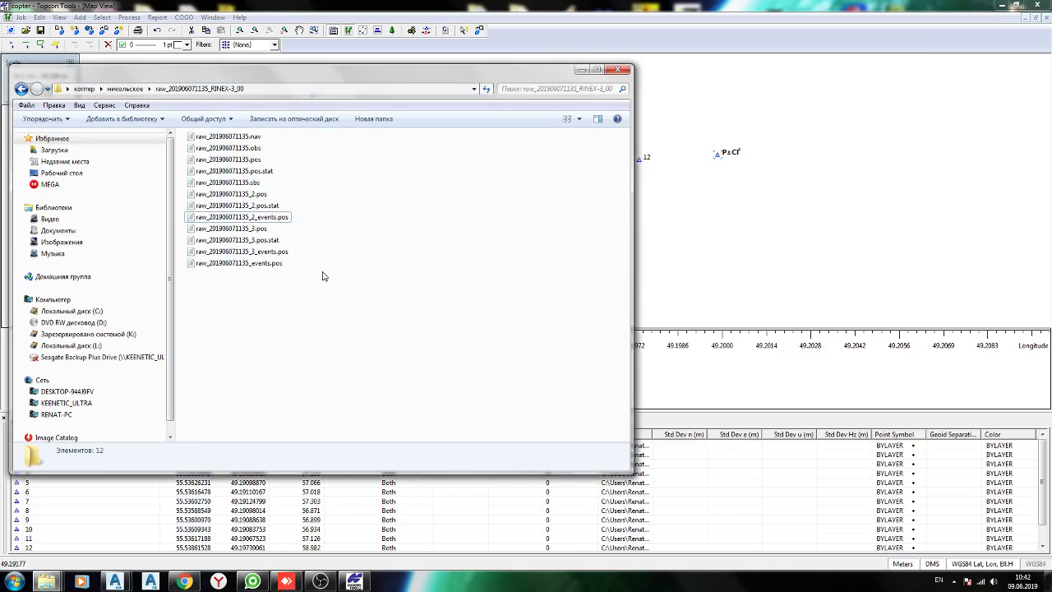
left_click(125, 88)
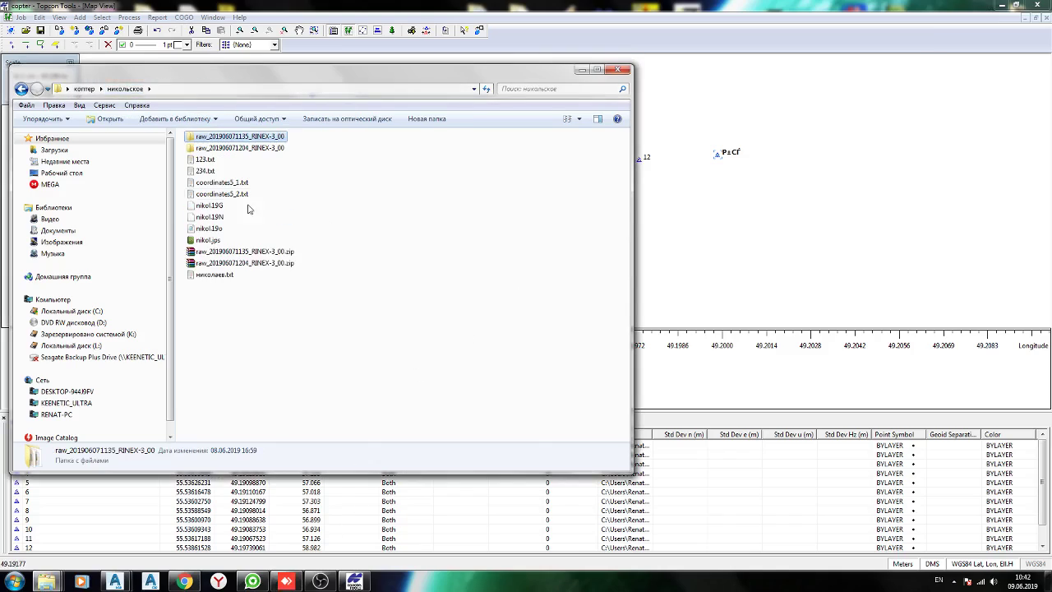
double_click(223, 182)
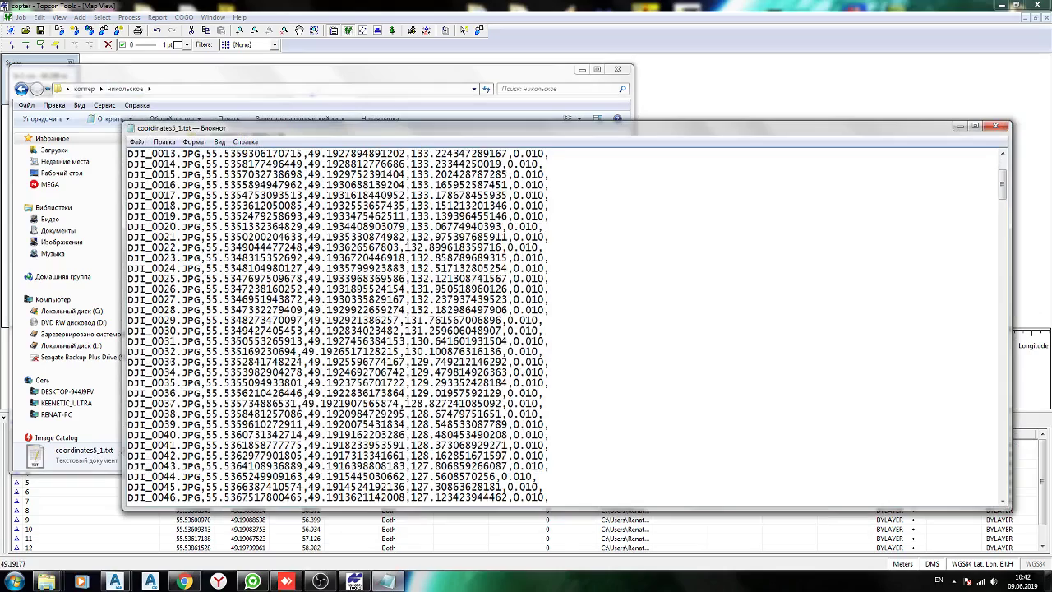
scroll(315, 239, "up", 4)
Switch to Topcon Tools and delete all points from the copter job
left_click(1040, 119)
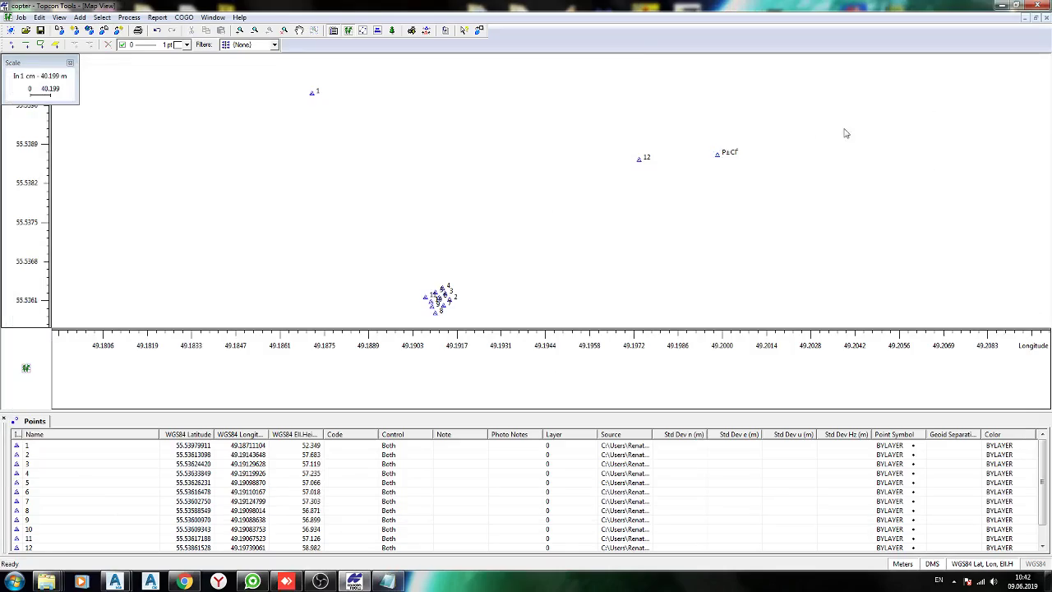
scroll(681, 181, "down", 2)
key("ctrl+a")
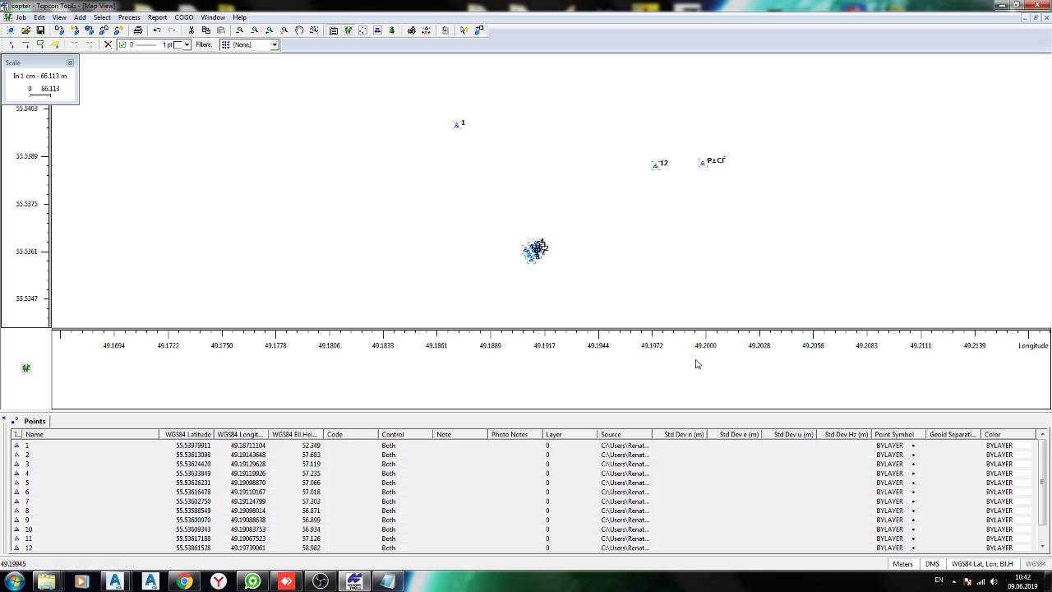
key("Delete")
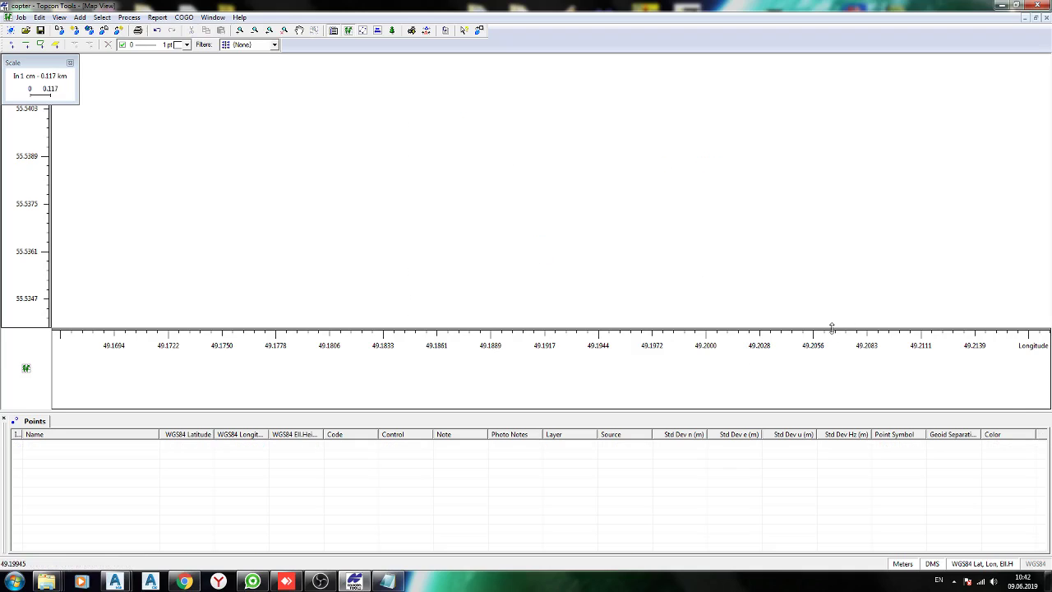
Try the Ground coordinate type for the job and restore WGS84 Lat, Lon, Ell.H
left_click(1027, 563)
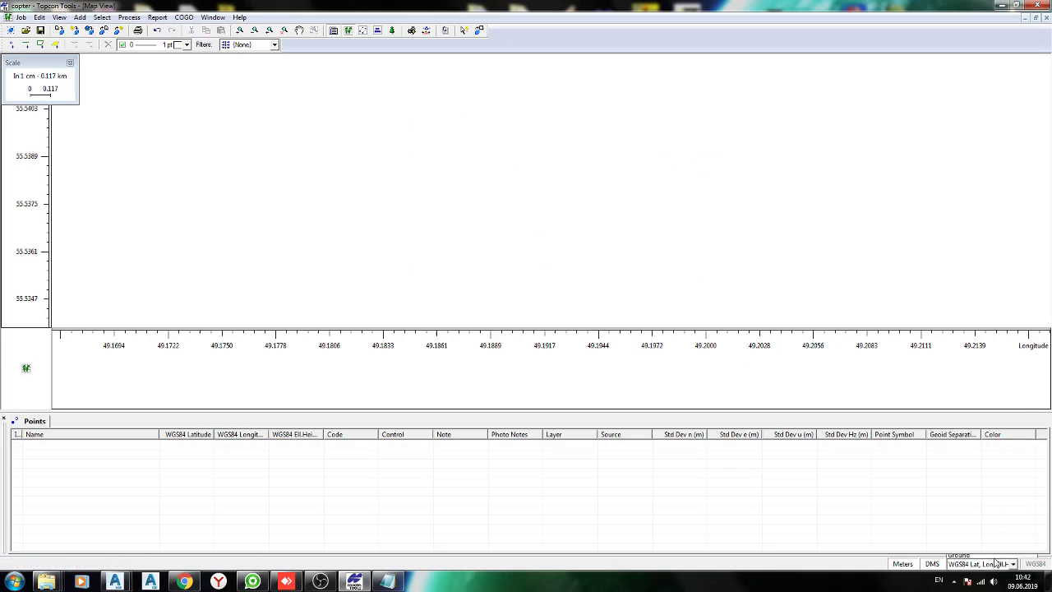
left_click(997, 564)
left_click(998, 534)
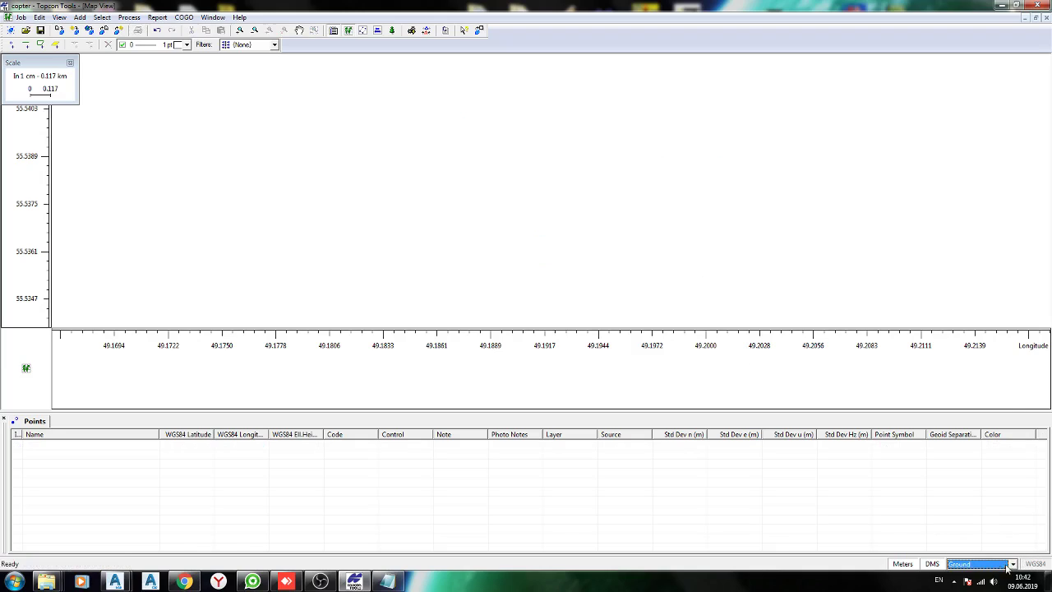
left_click(1006, 565)
left_click(994, 543)
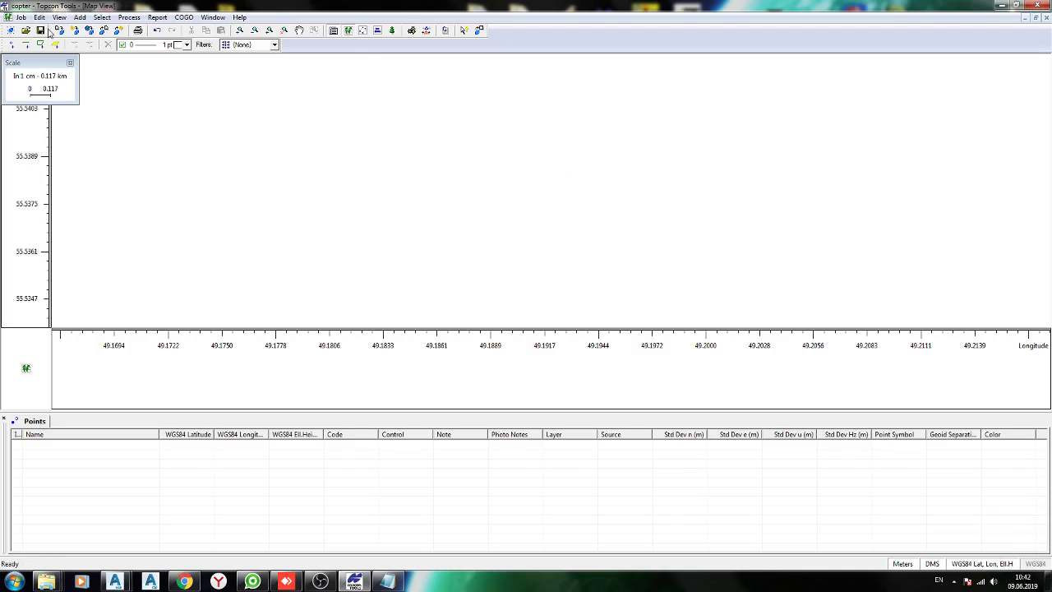
Open the import dialog for the copter job
left_click(21, 18)
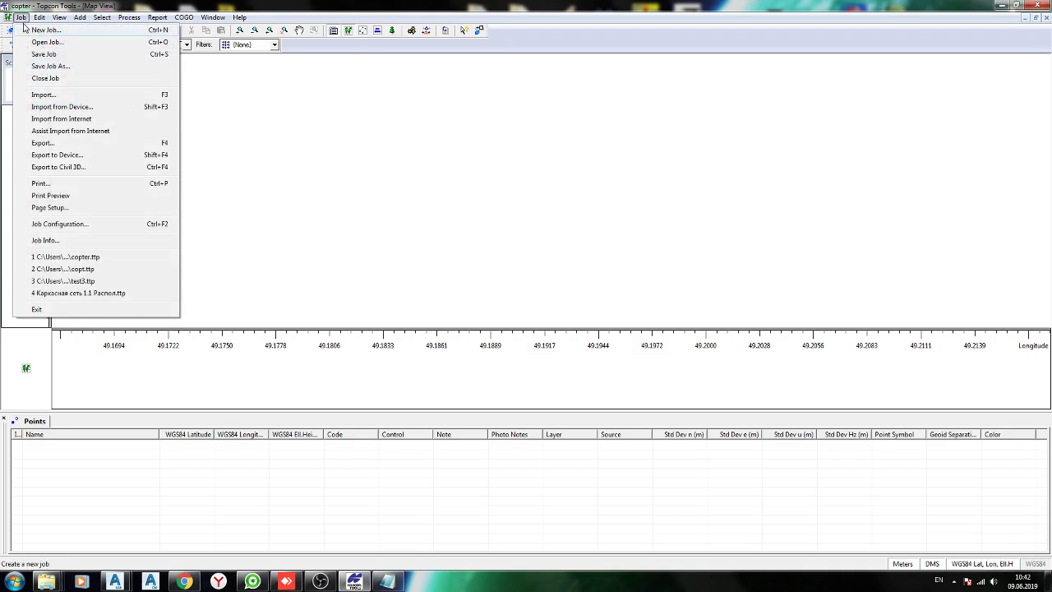
left_click(75, 97)
Switch to the AnyDesk remote desktop and open coordinates5_2 from Коптер, новониколаевск, 100MEDIA, UpdateTags
mouse_move(286, 581)
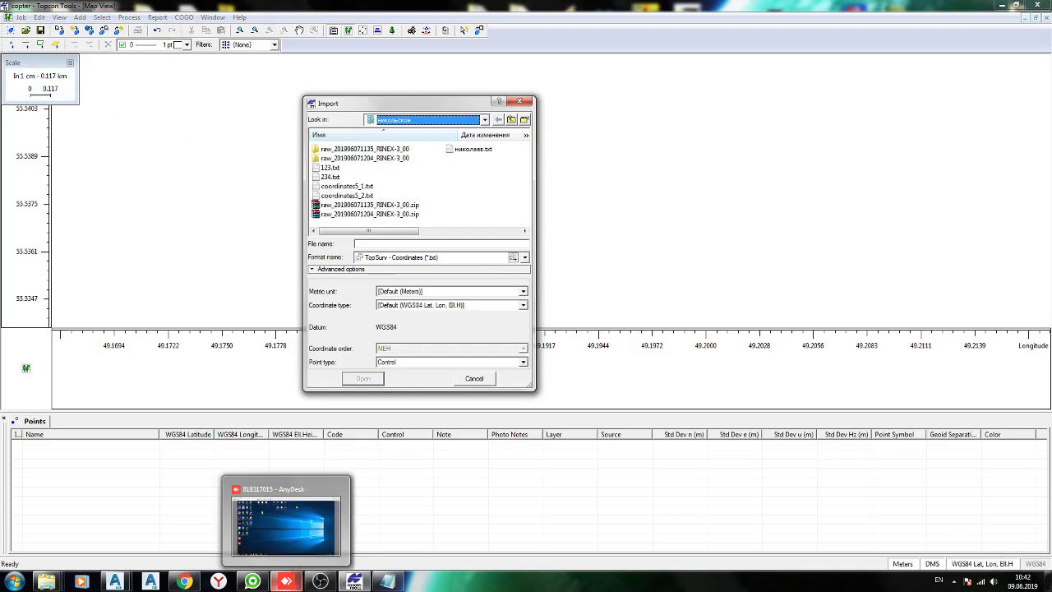
mouse_move(184, 581)
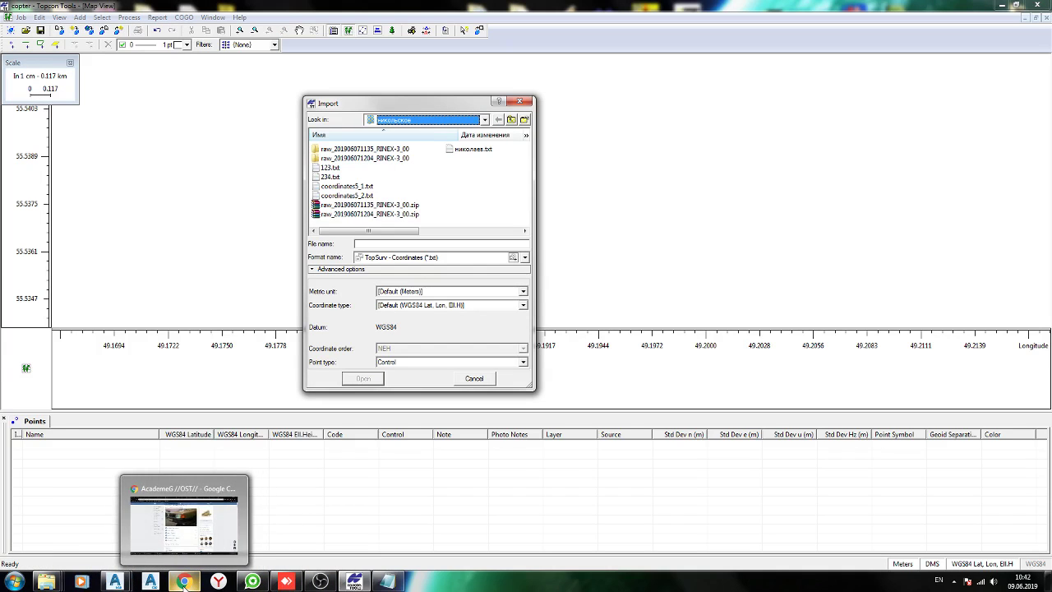
left_click(298, 534)
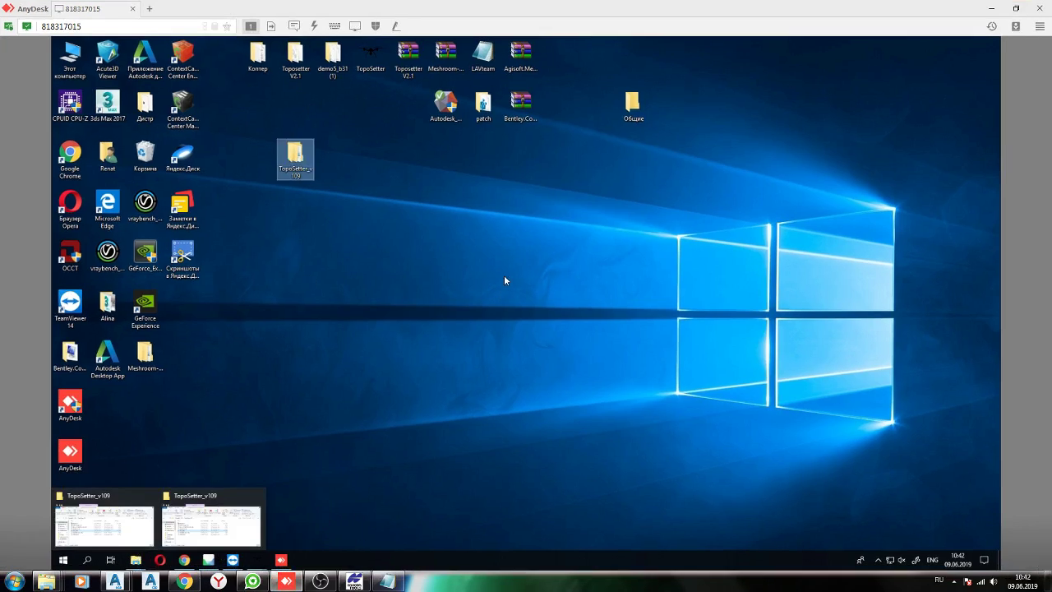
double_click(260, 53)
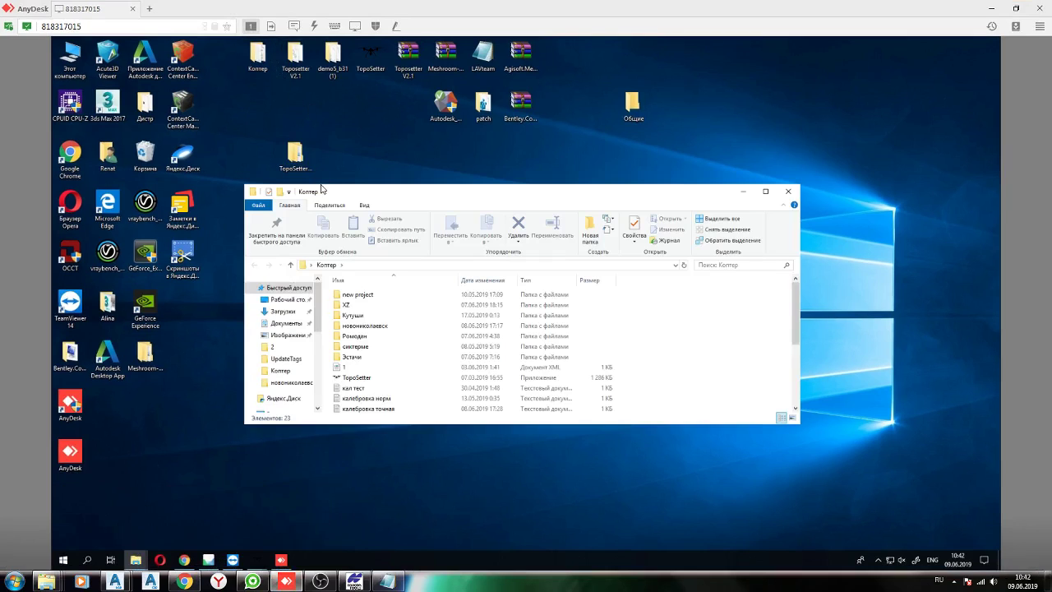
left_click(383, 327)
double_click(383, 326)
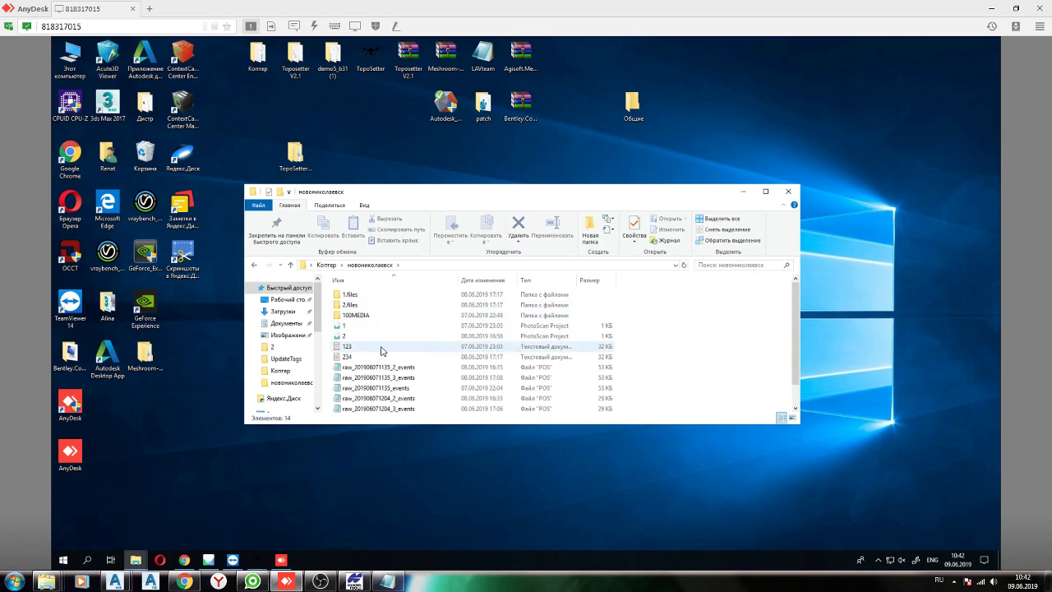
double_click(387, 317)
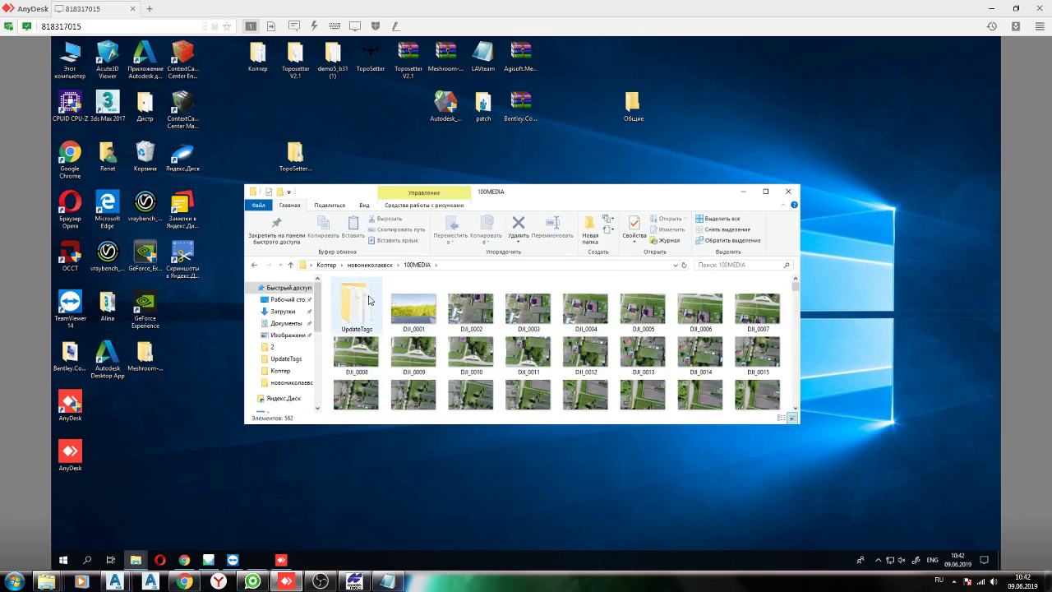
double_click(382, 316)
double_click(395, 345)
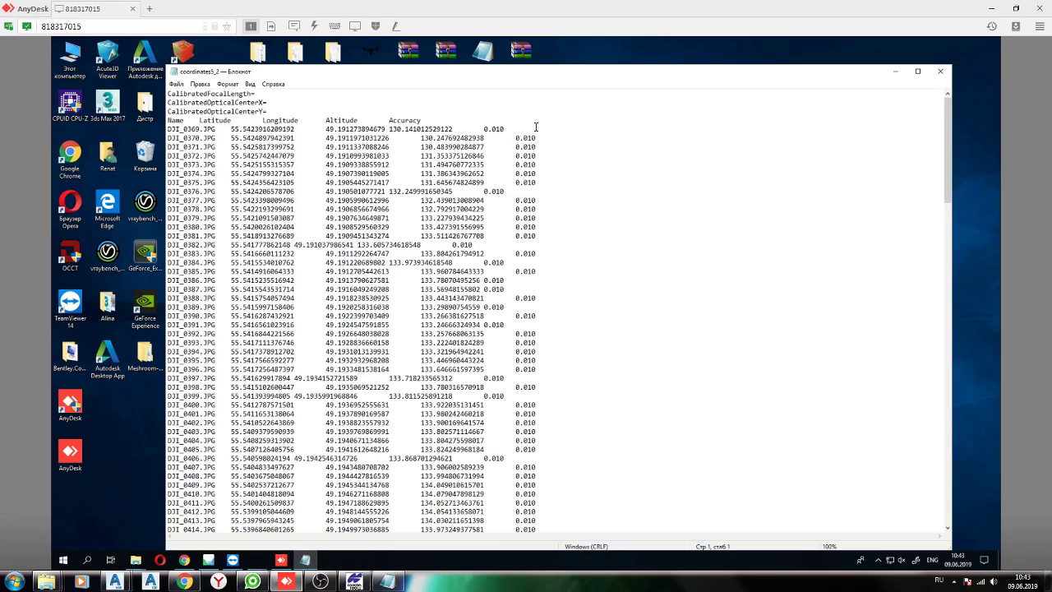
Delete the calibration lines and the column header line above the DJI_0369.JPG record in coordinates5_2
left_click_drag(536, 126, 168, 93)
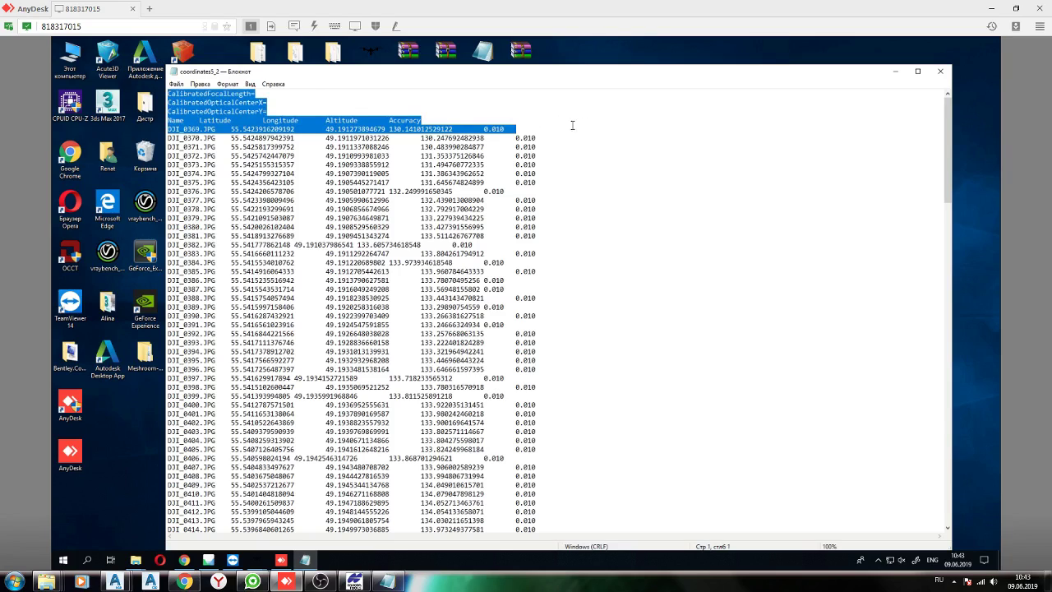
left_click_drag(467, 120, 168, 93)
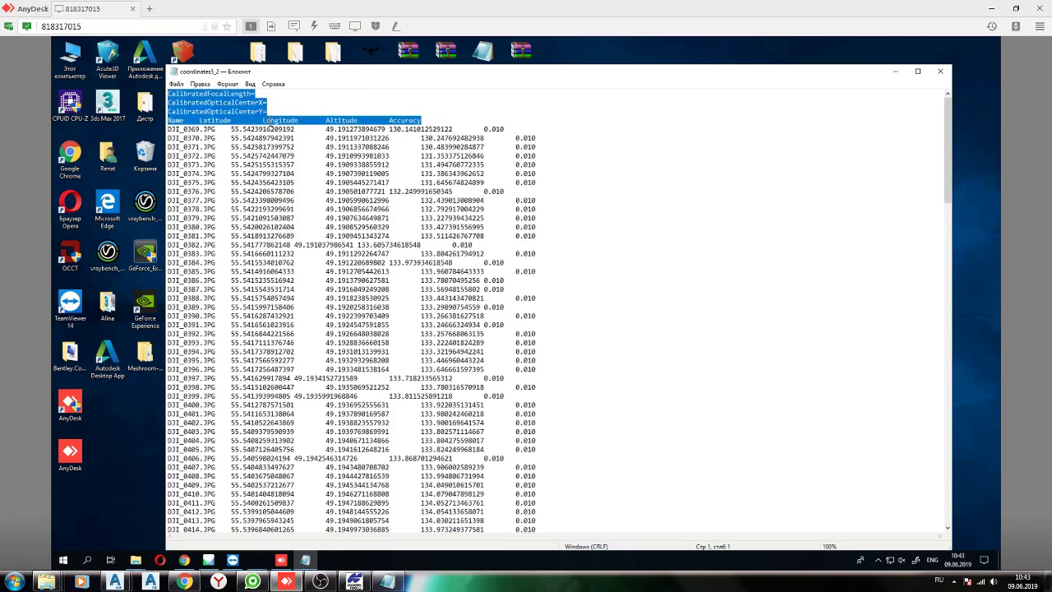
key("Delete")
key("Delete")
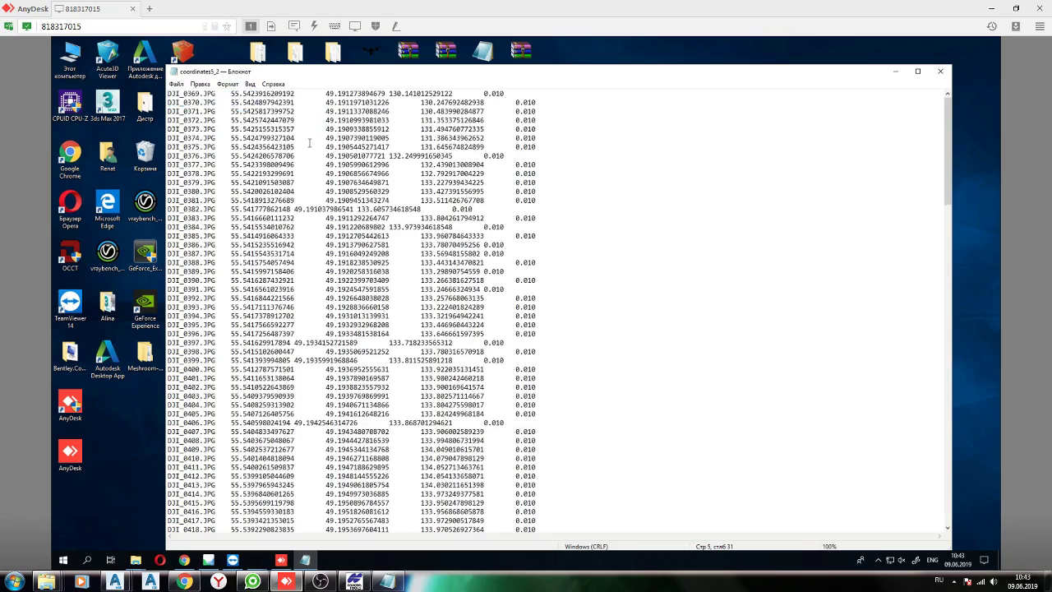
left_click(200, 84)
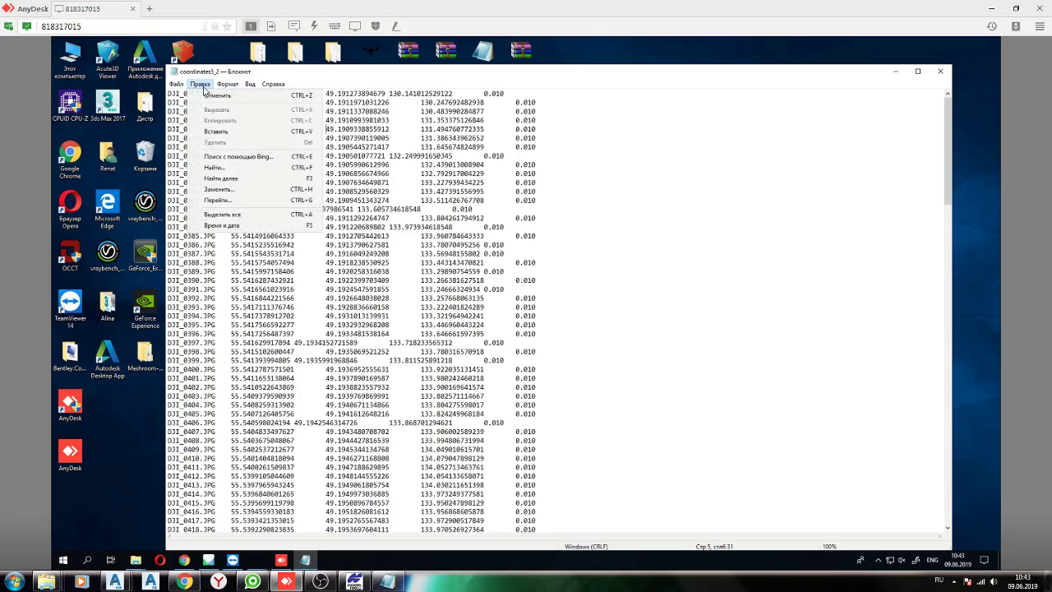
left_click(266, 191)
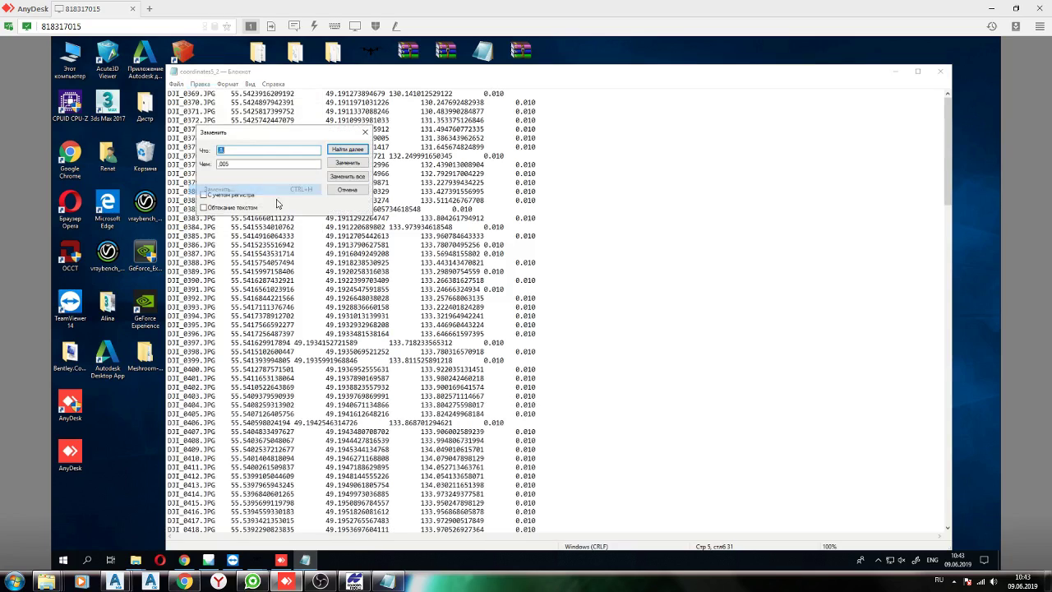
left_click_drag(275, 131, 513, 186)
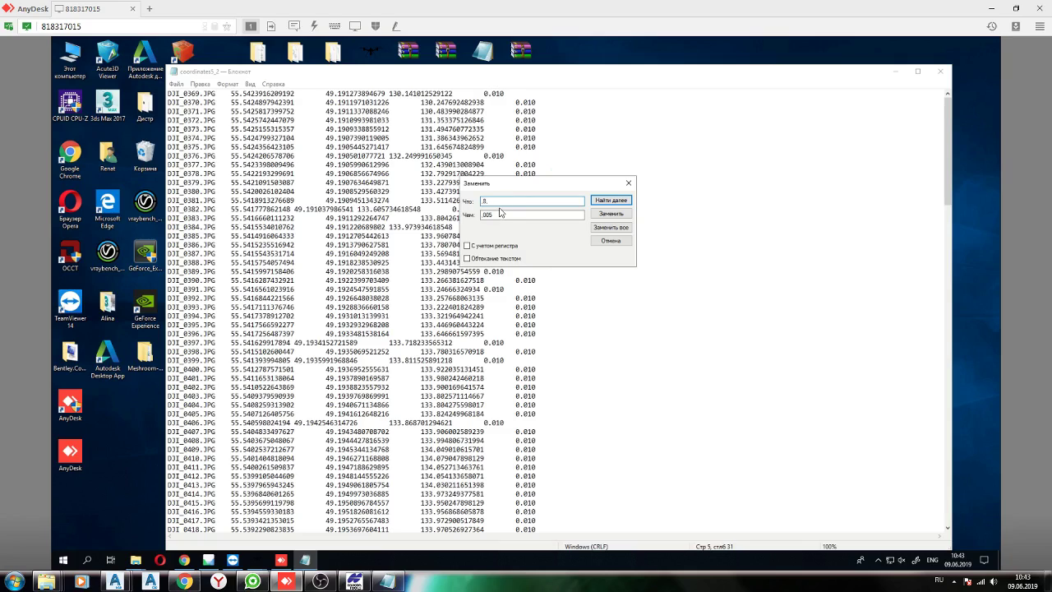
left_click(612, 241)
Copy the tab gap between the latitude and longitude in the DJI_0387.JPG line
left_click_drag(324, 253, 294, 254)
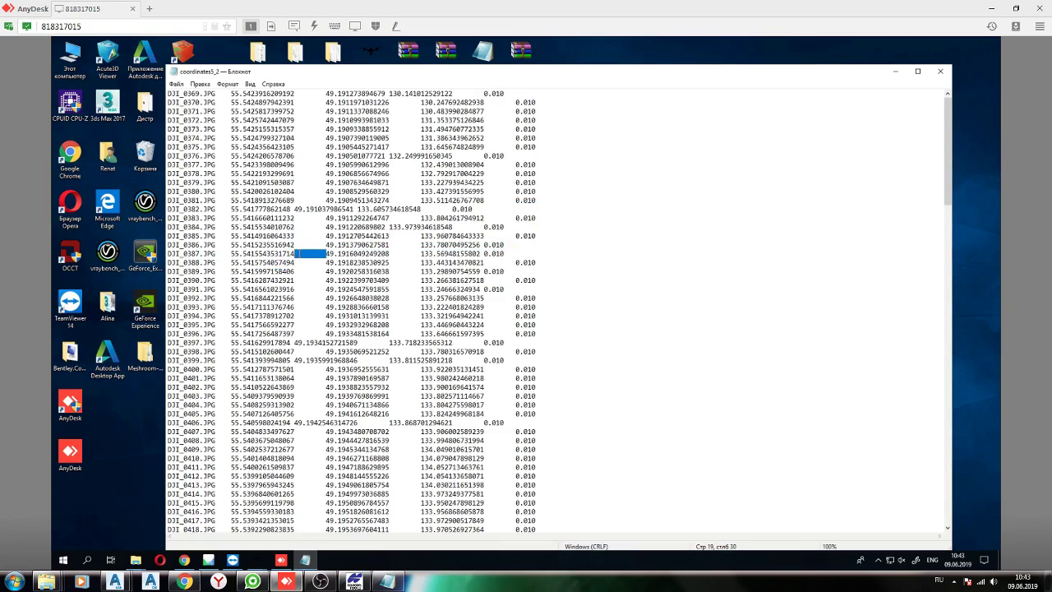
right_click(299, 250)
left_click(334, 282)
Replace all tab gaps in coordinates5_2 with commas, using the copied gap as the search text
left_click(294, 156)
left_click(199, 84)
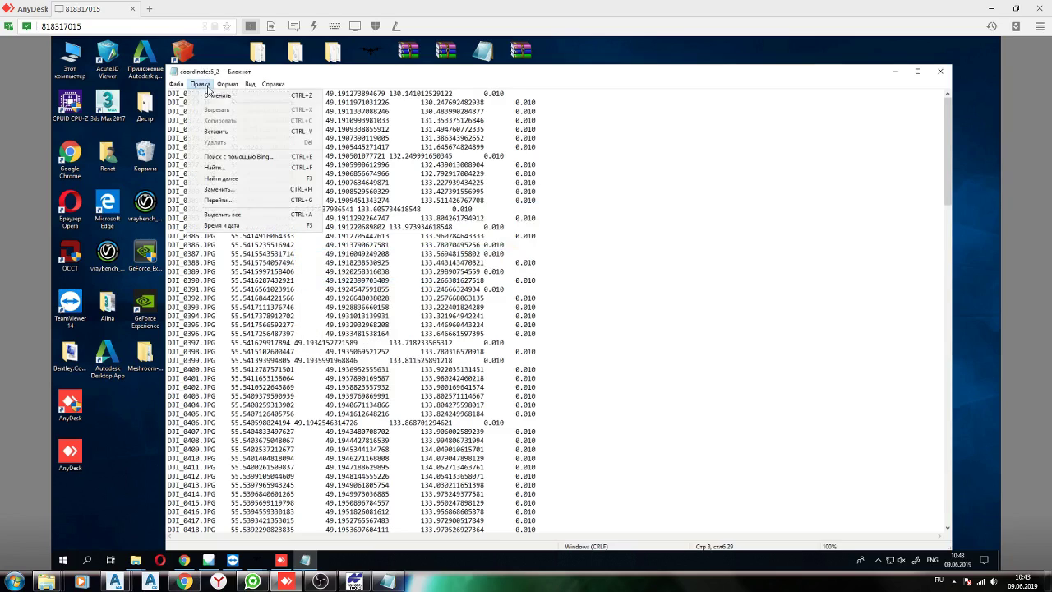
left_click(265, 196)
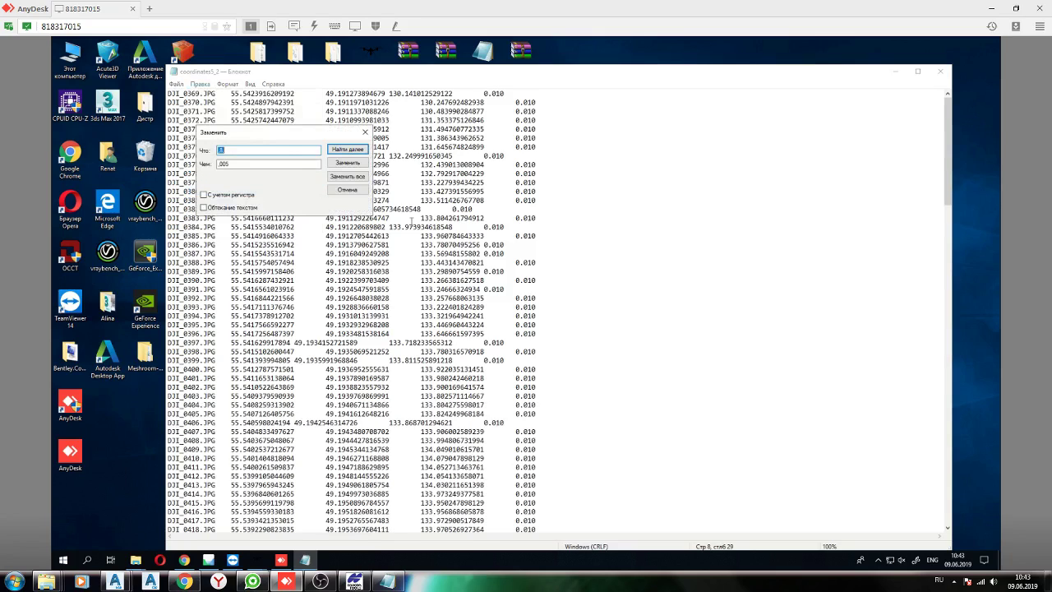
right_click(248, 150)
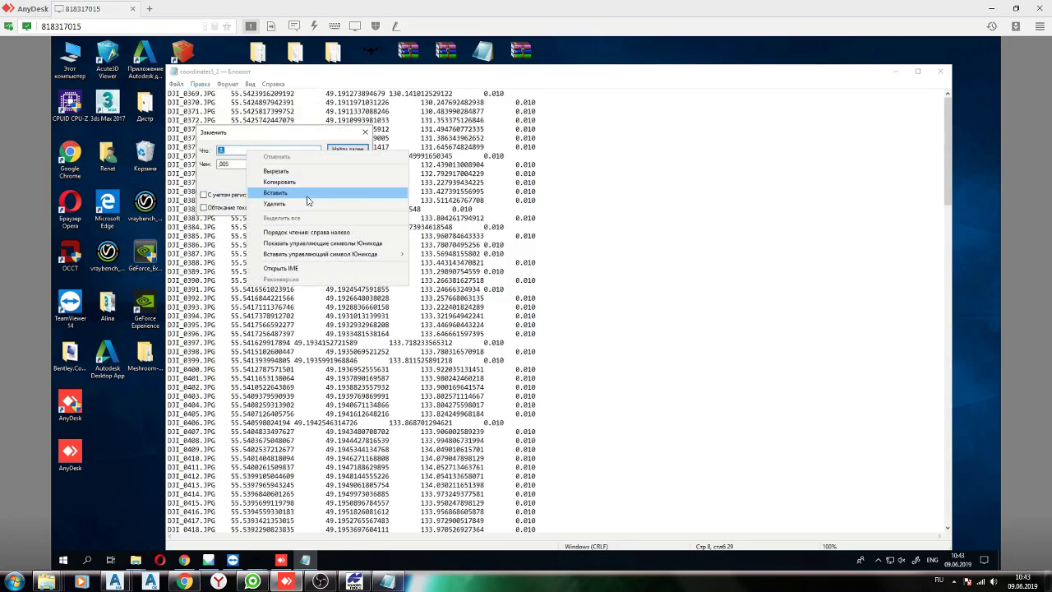
left_click(305, 202)
left_click(229, 165)
left_click_drag(229, 165, 52, 165)
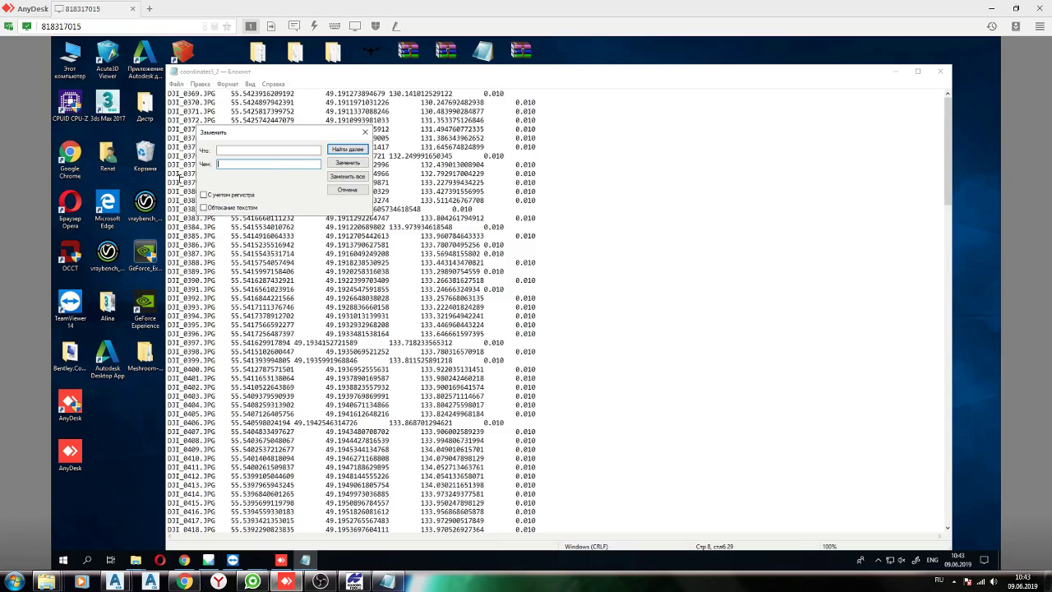
left_click(351, 178)
left_click(346, 190)
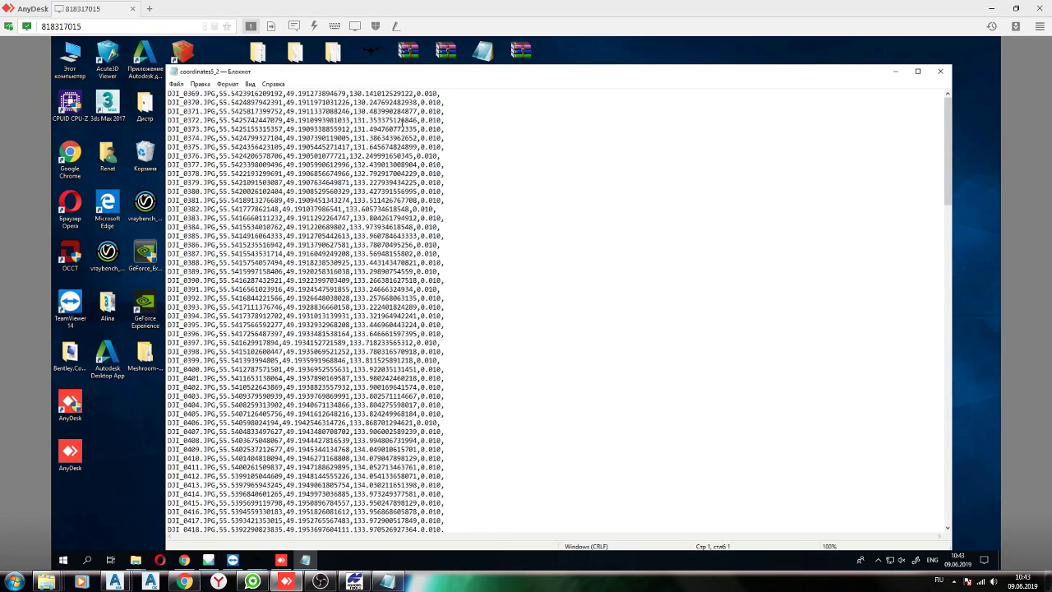
Review the comma-separated photo coordinate lines and close coordinates5_2 without saving
left_click_drag(400, 121, 271, 440)
double_click(306, 191)
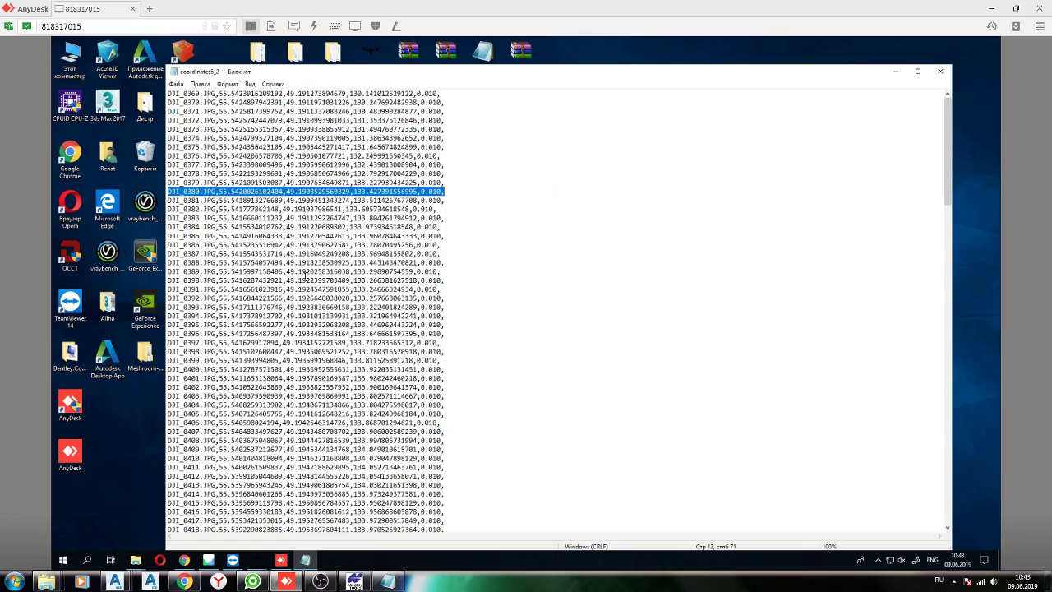
left_click_drag(187, 161, 467, 417)
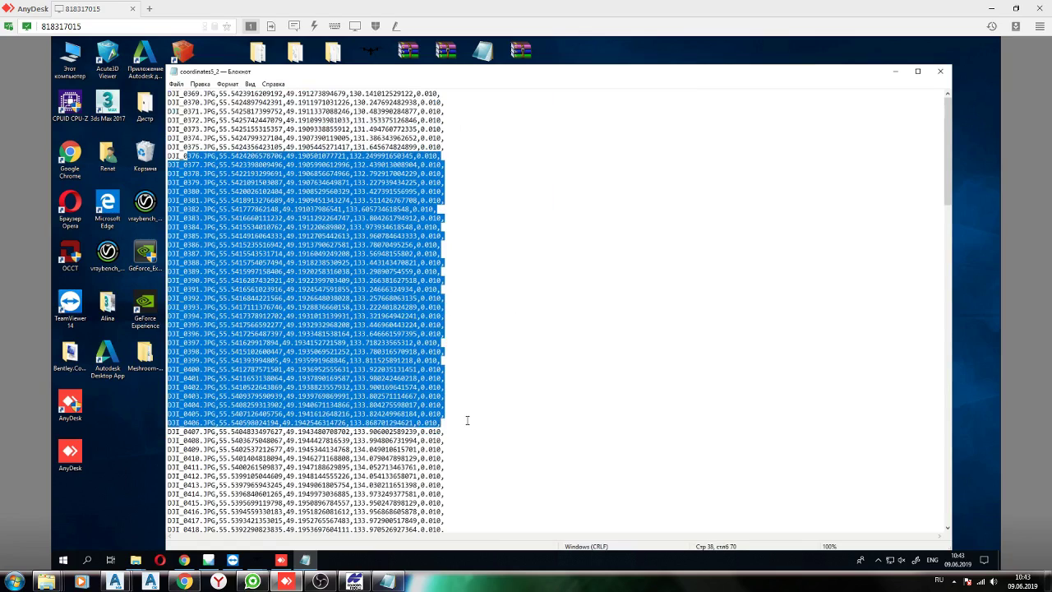
left_click(612, 297)
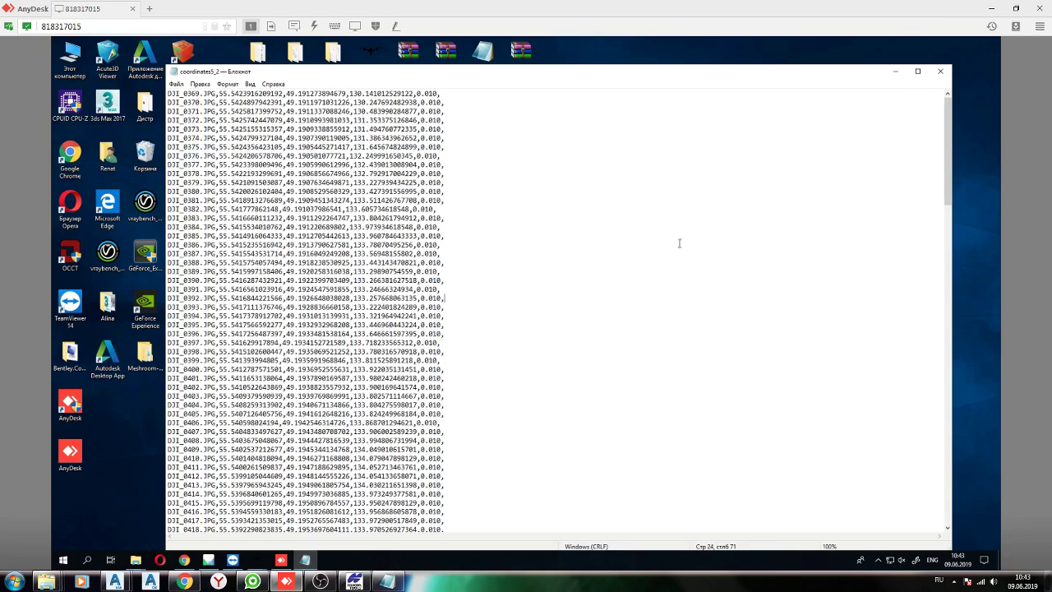
left_click(940, 72)
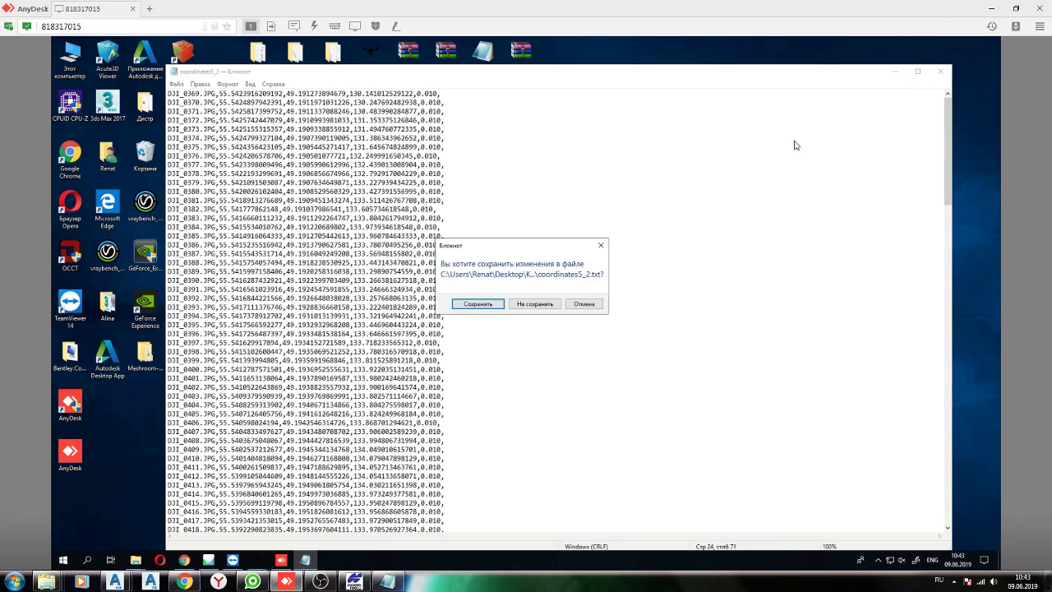
left_click(524, 304)
mouse_move(354, 581)
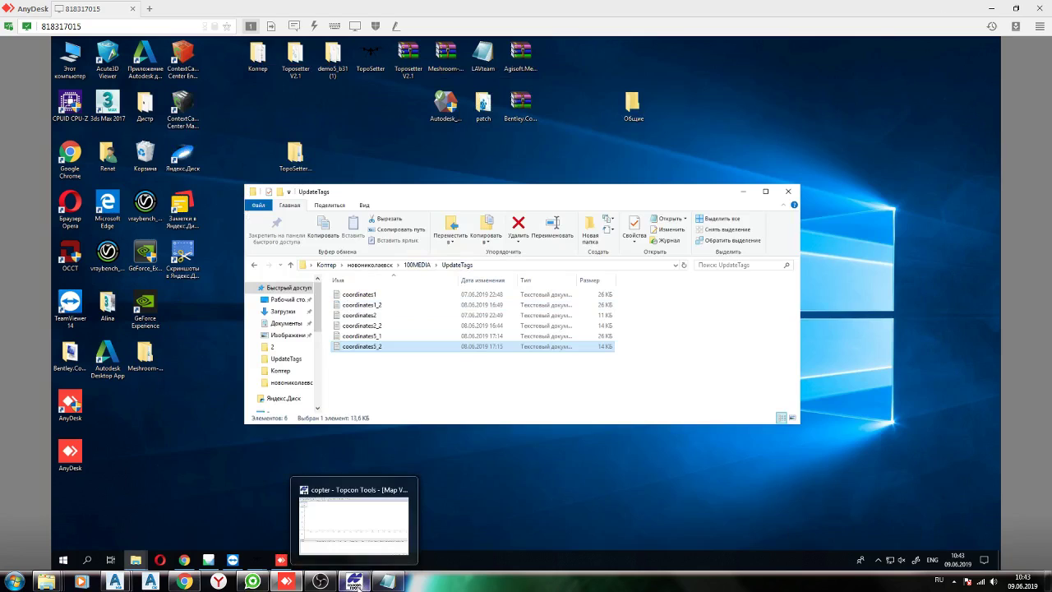
Open coordinates5_1.txt from the никольское folder, review its comma-separated photo coordinate format, and close it
mouse_move(50, 580)
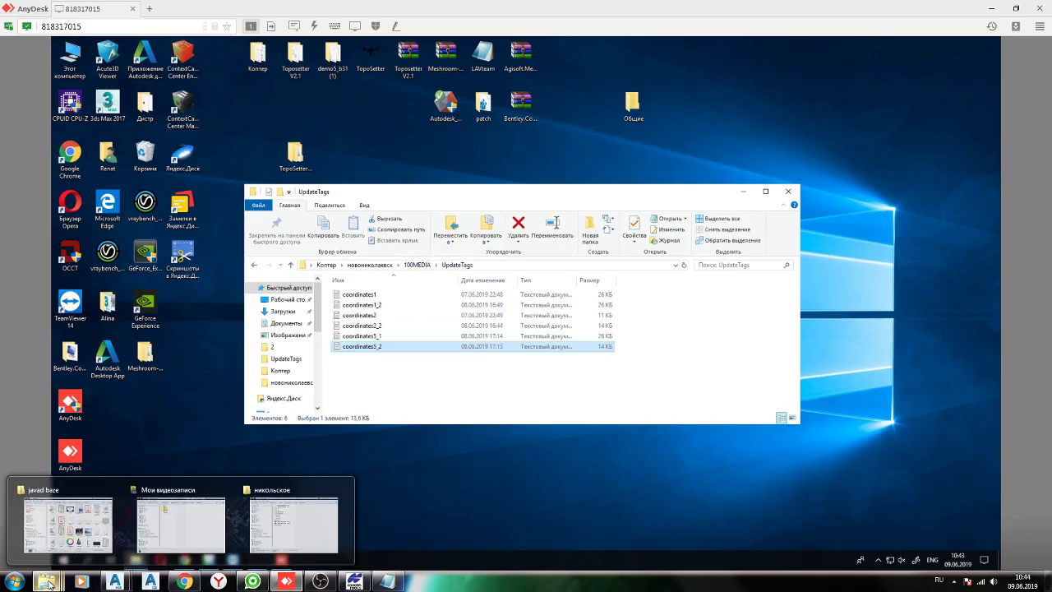
left_click(308, 525)
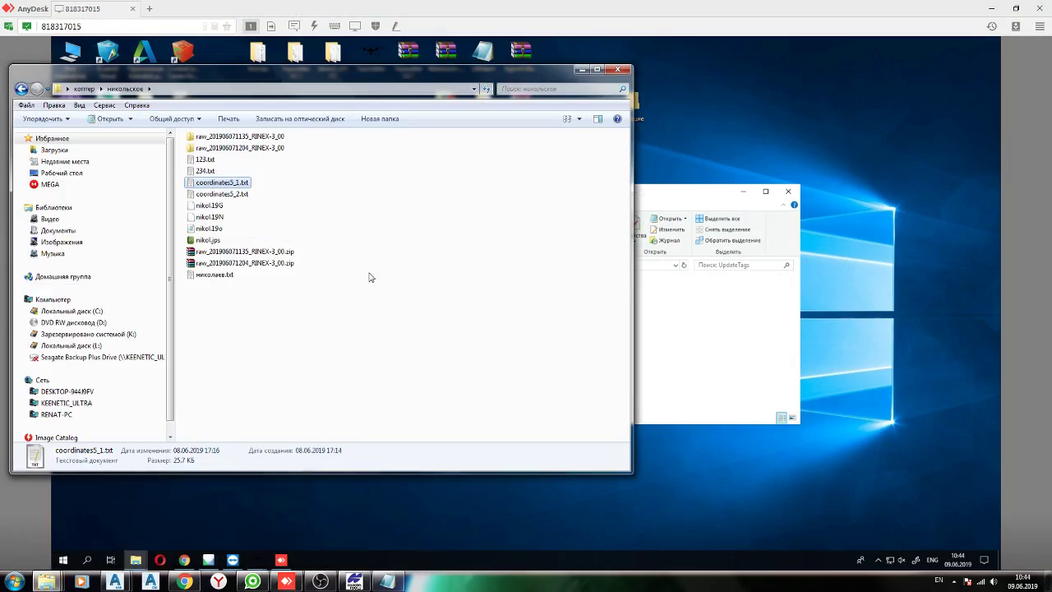
double_click(229, 189)
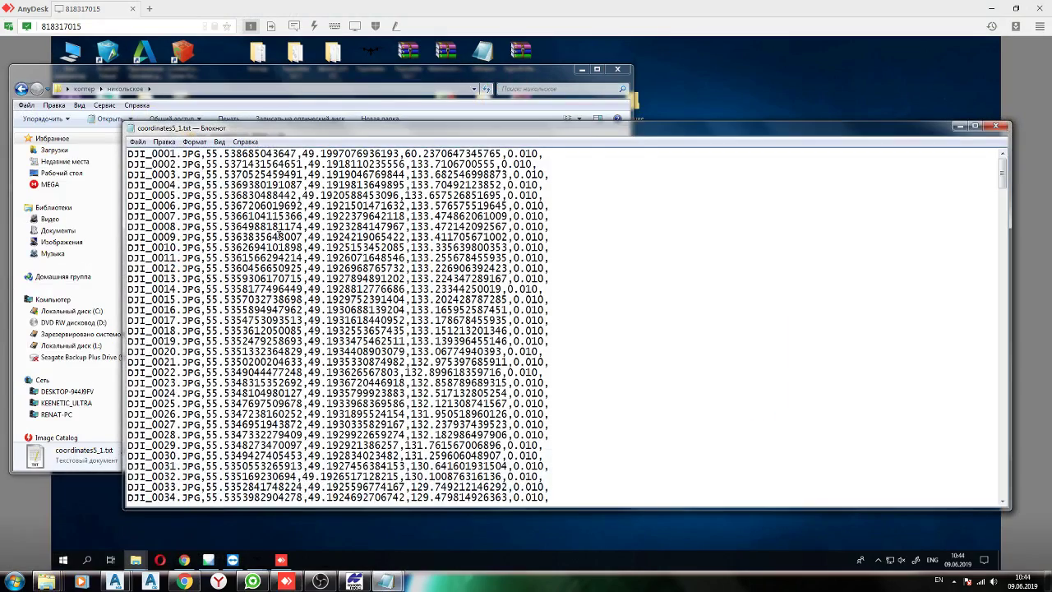
left_click(997, 126)
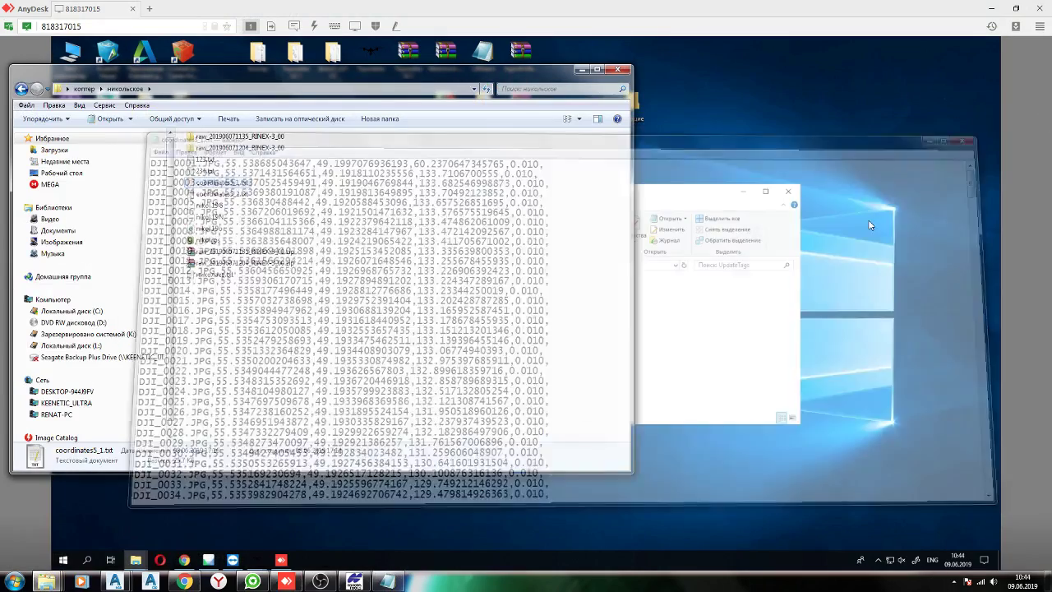
Switch to Topcon Tools and import coordinates5_1.txt in the TopSurv - Coordinates format with WGS84 Lat, Lon, Ell.H coordinates
left_click(354, 581)
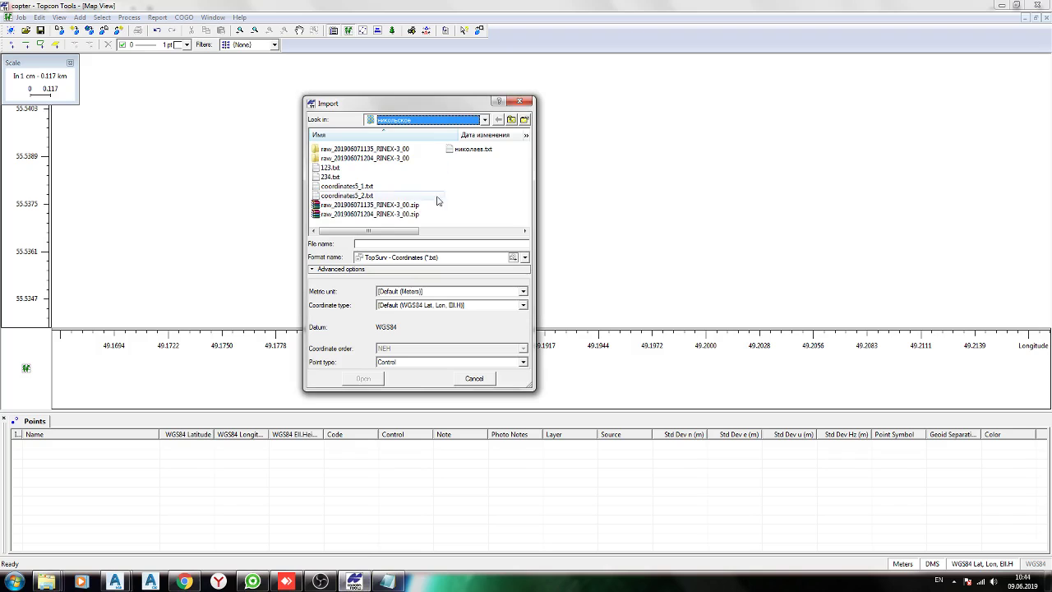
left_click(362, 186)
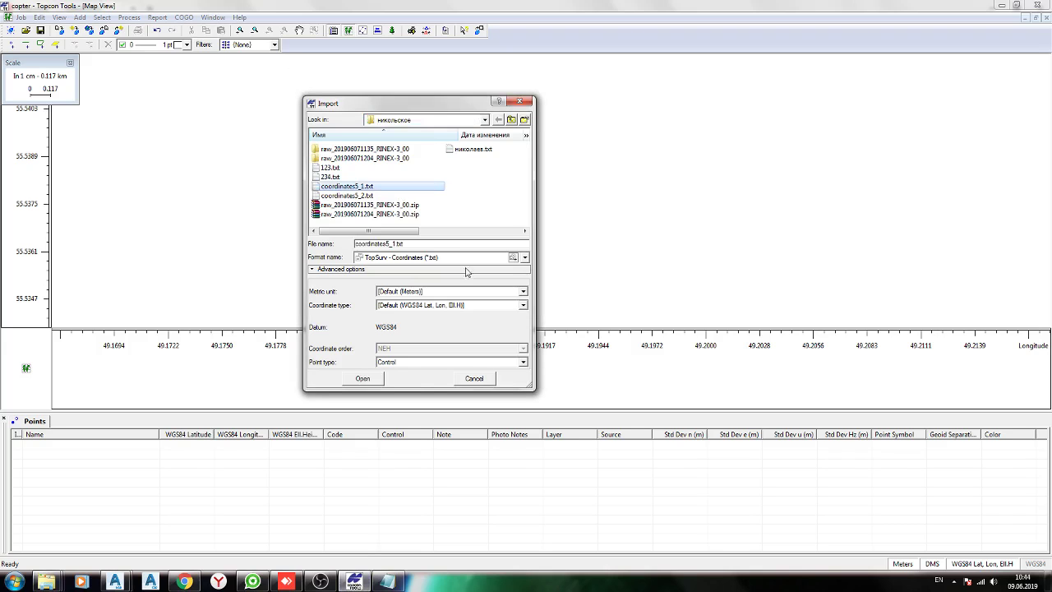
left_click(370, 383)
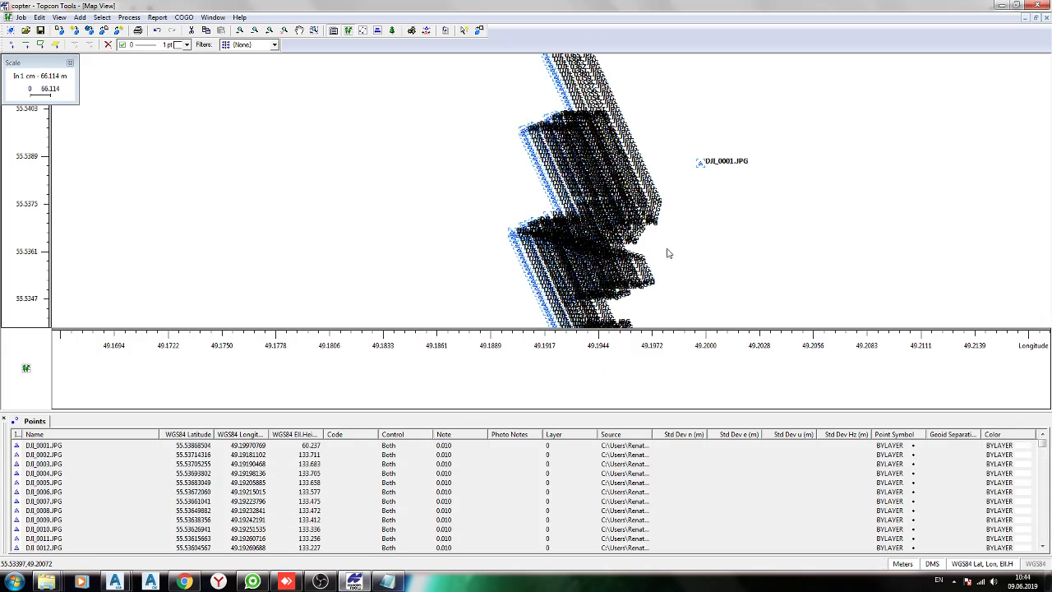
middle_click_drag(580, 202, 520, 162)
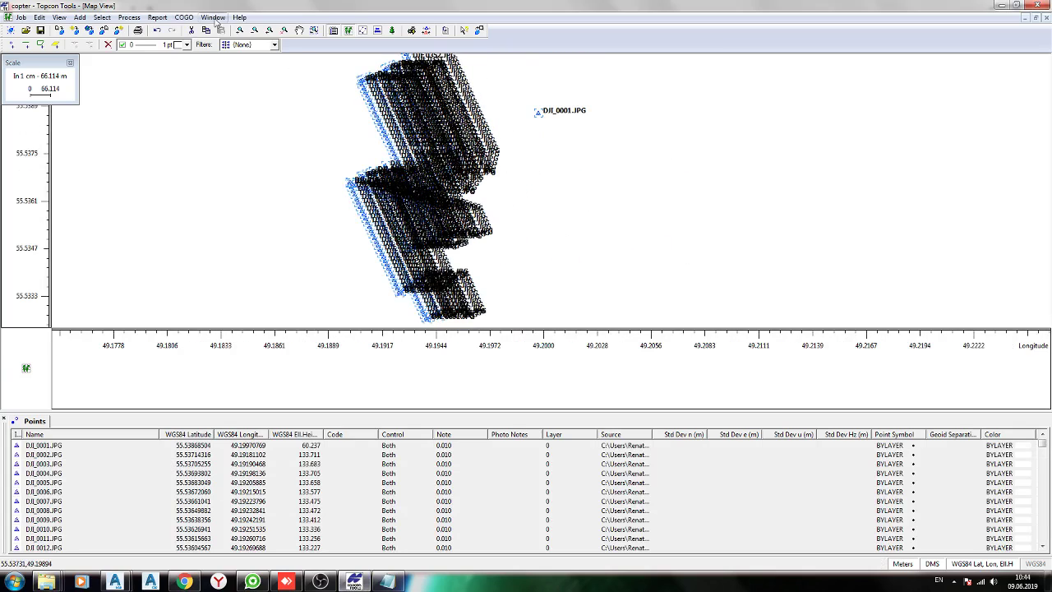
Import coordinates5_2.txt into the same copter job in the TopSurv - Coordinates format
left_click(21, 17)
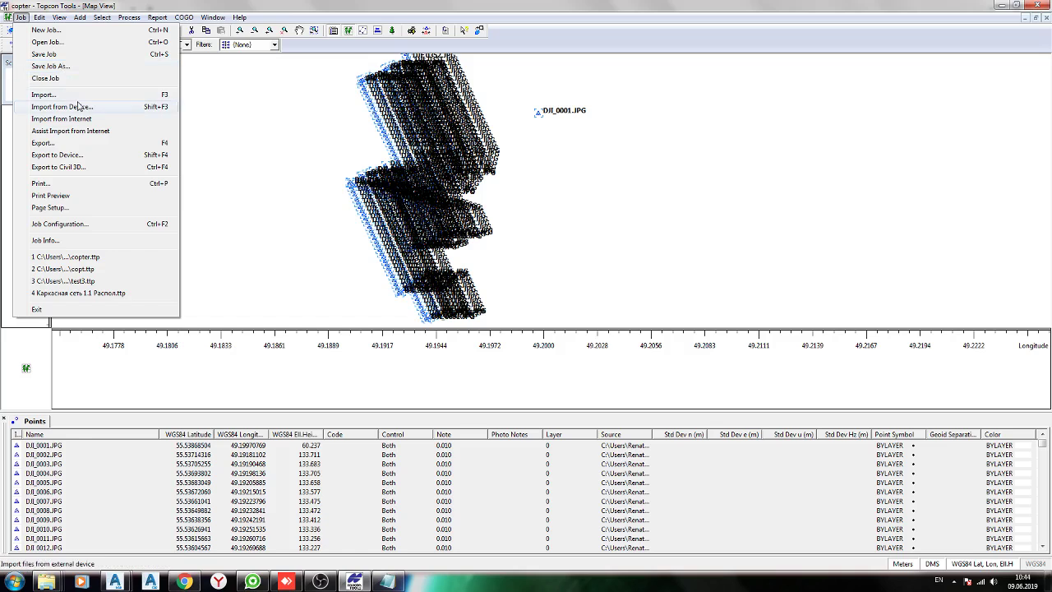
left_click(469, 218)
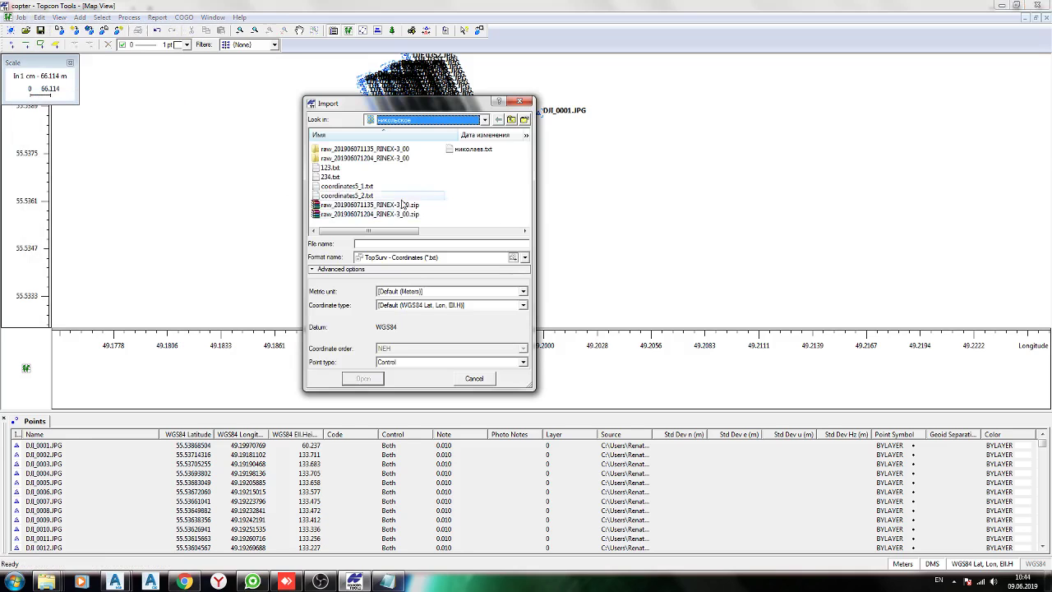
double_click(352, 196)
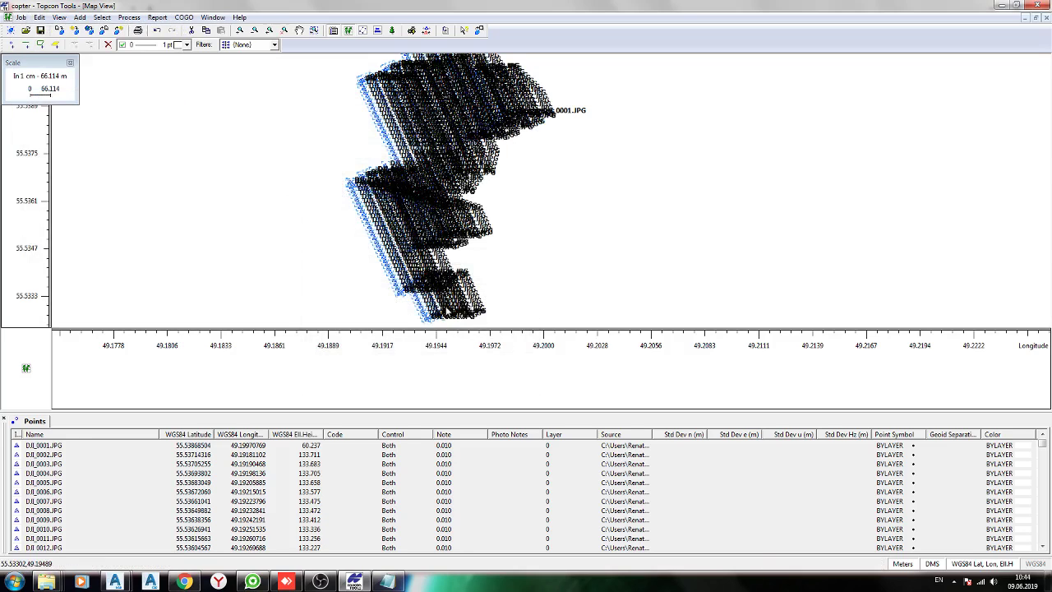
scroll(455, 167, "up", 2)
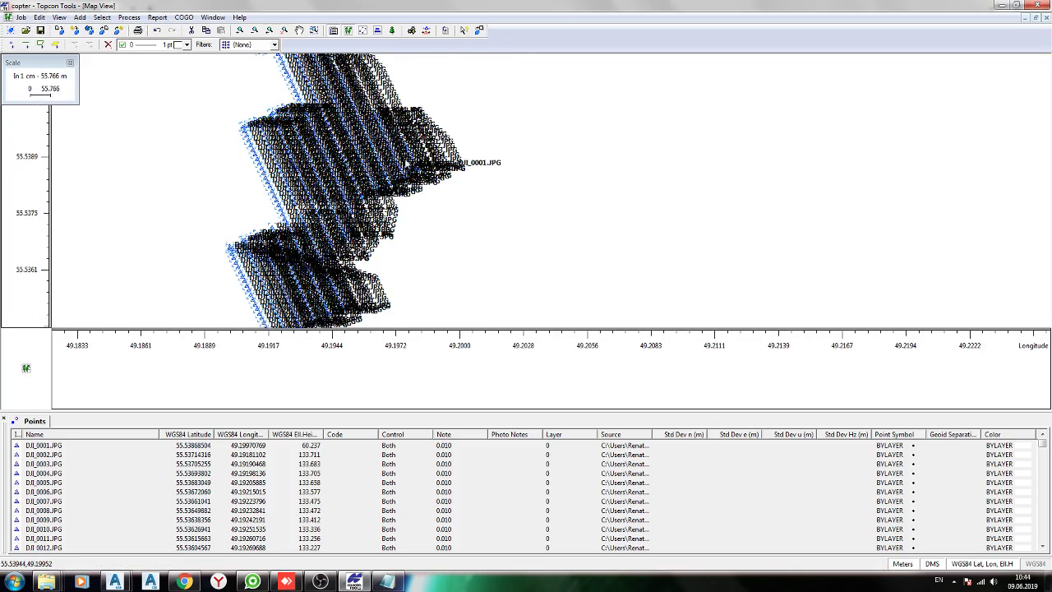
middle_click_drag(692, 283, 669, 254)
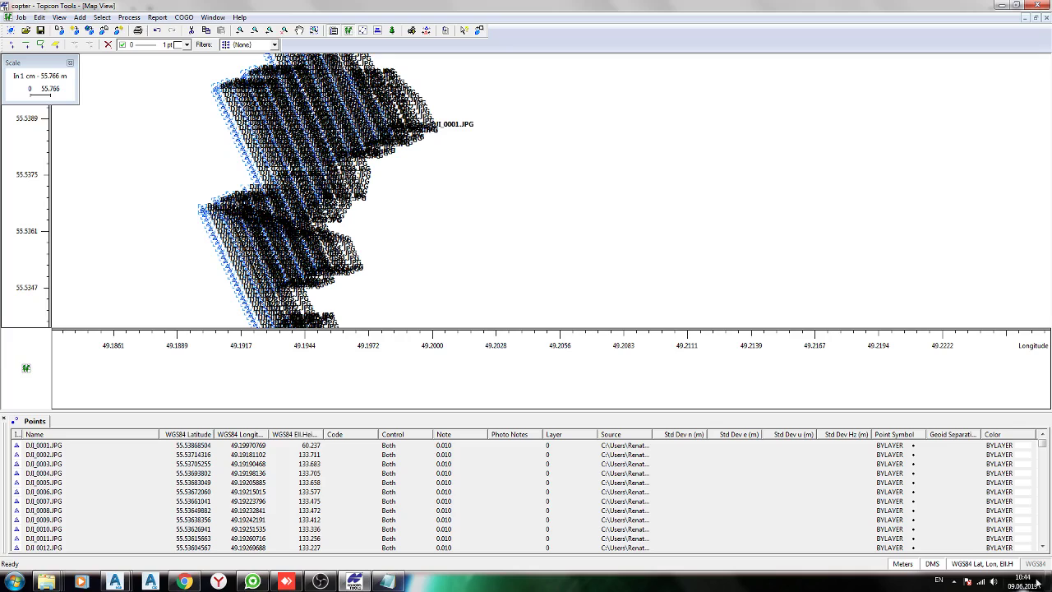
Change the job's coordinate type from WGS84 and apply the T-1 projection from the Tatarstan group to get grid coordinates
left_click(1011, 564)
left_click(970, 520)
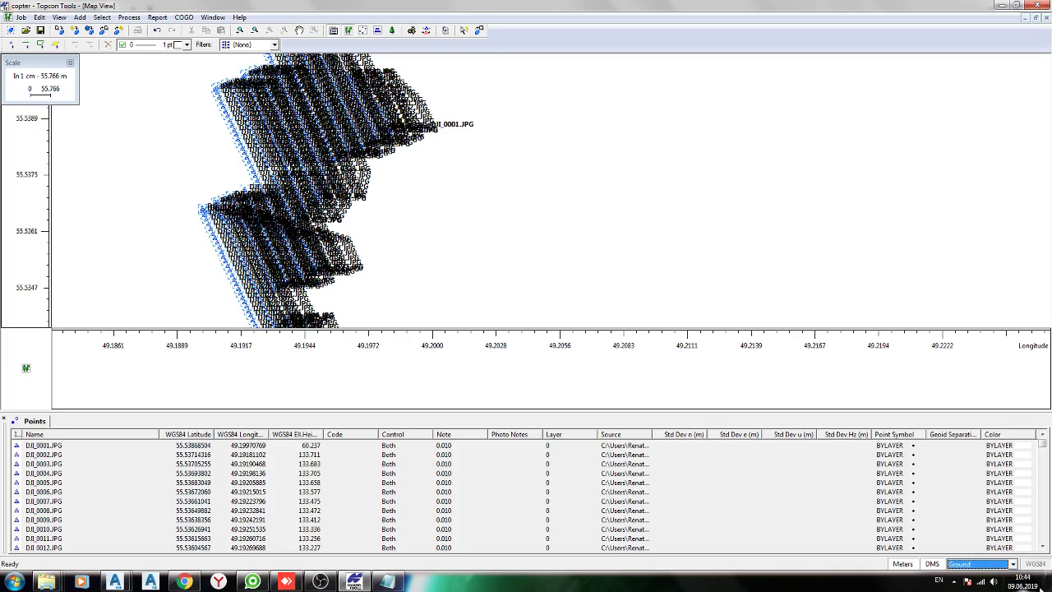
left_click(1037, 563)
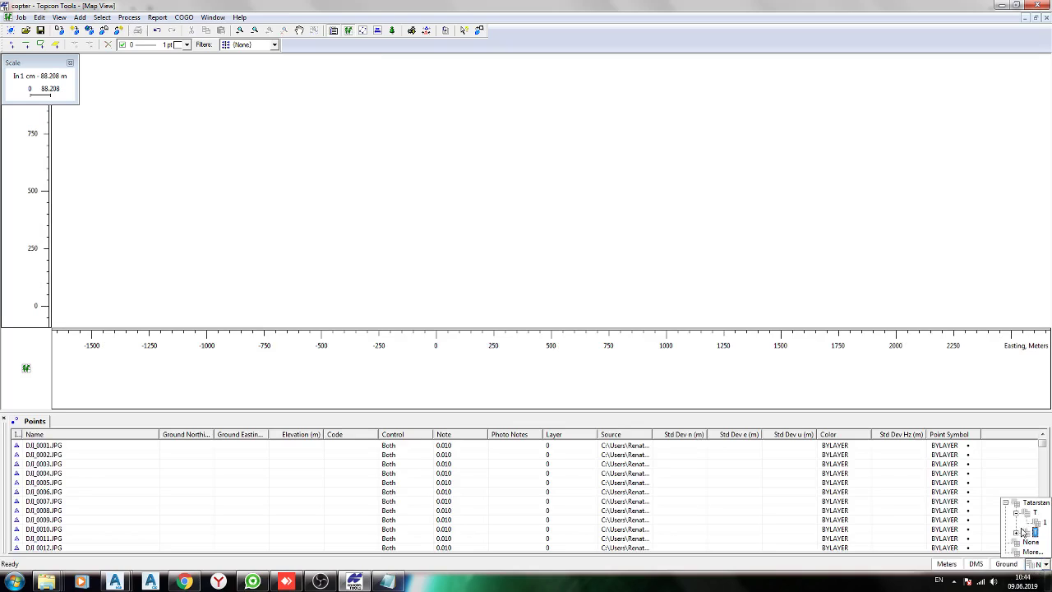
left_click(1033, 532)
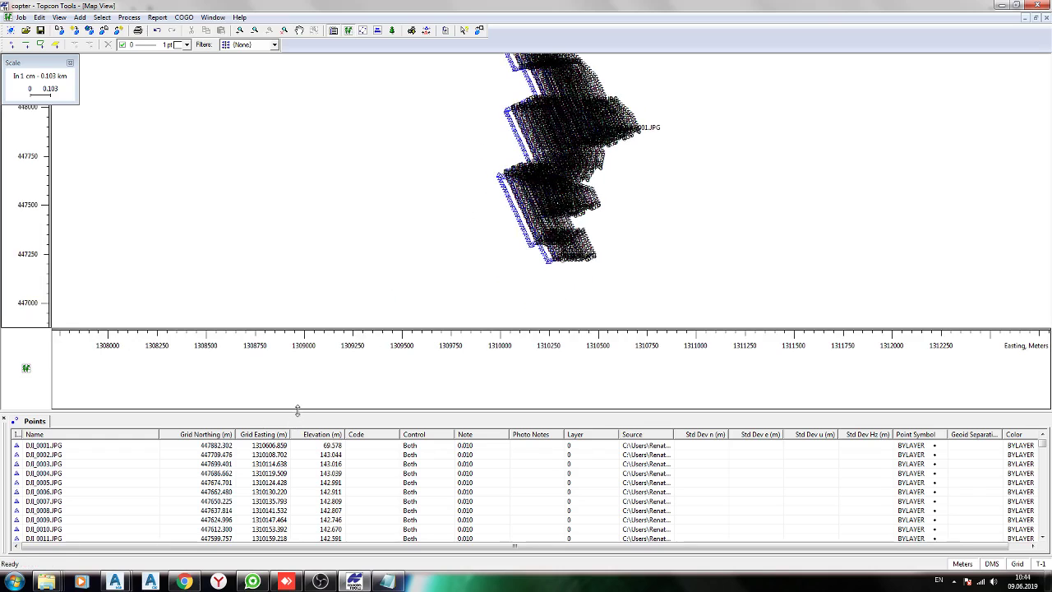
Enlarge the points table and examine the photo points' grid northing, easting and elevation values alongside the map
left_click_drag(296, 410, 298, 341)
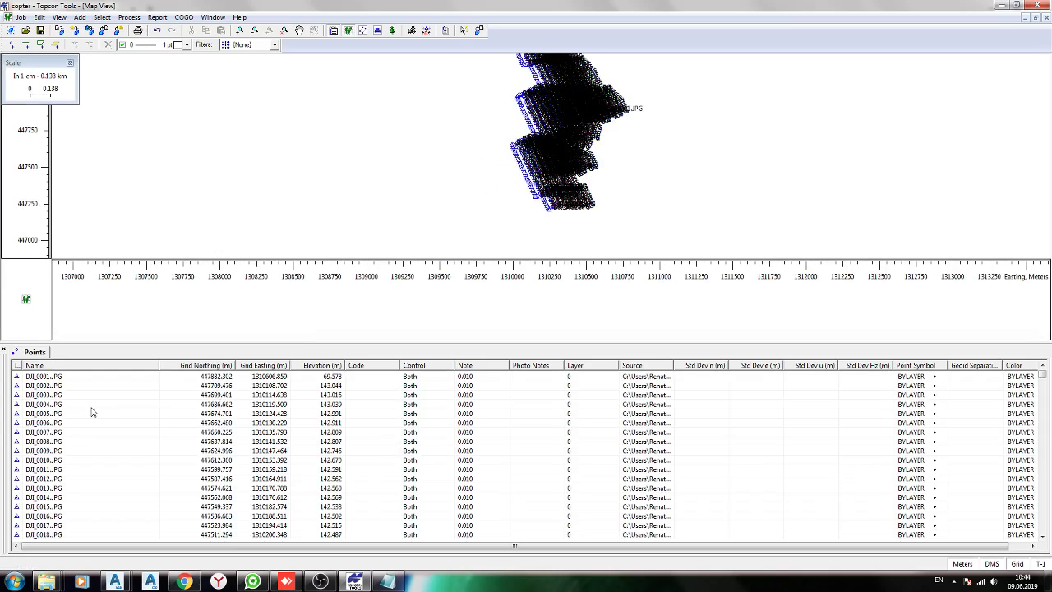
left_click(92, 408)
left_click(306, 470)
left_click(273, 498)
left_click(415, 490)
scroll(566, 188, "up", 2)
Export the points to the никольское folder as test in the TopSurv - Coordinates (*.txt) format, and minimize Topcon Tools
left_click(21, 18)
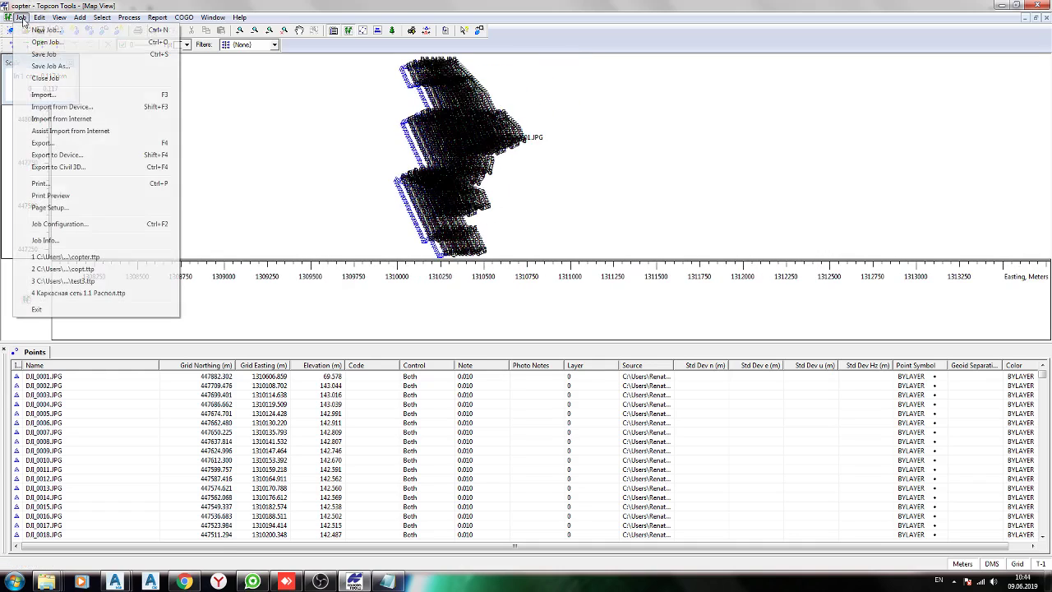
left_click(79, 143)
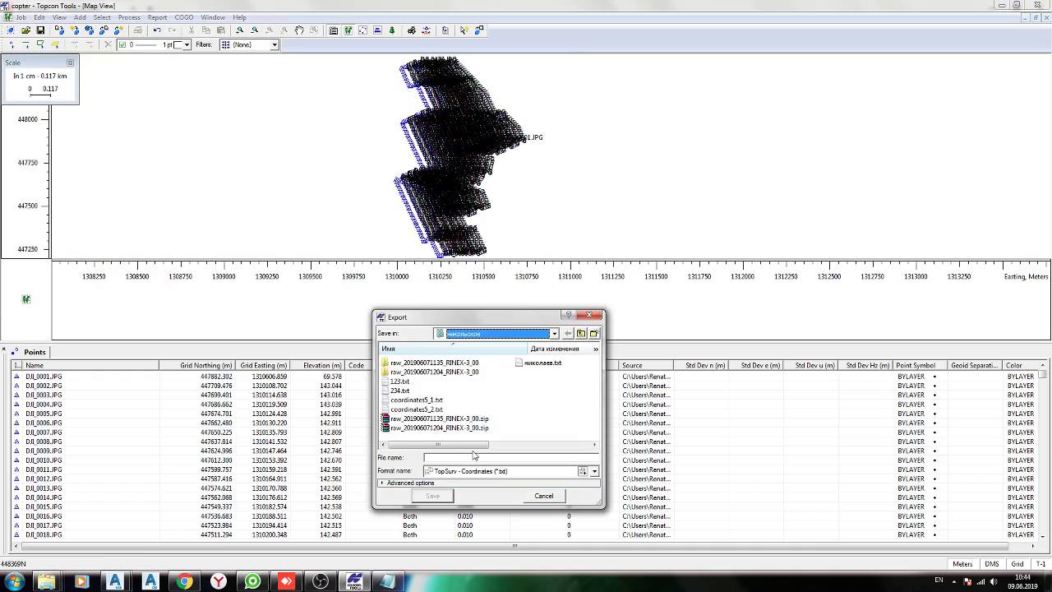
left_click(469, 456)
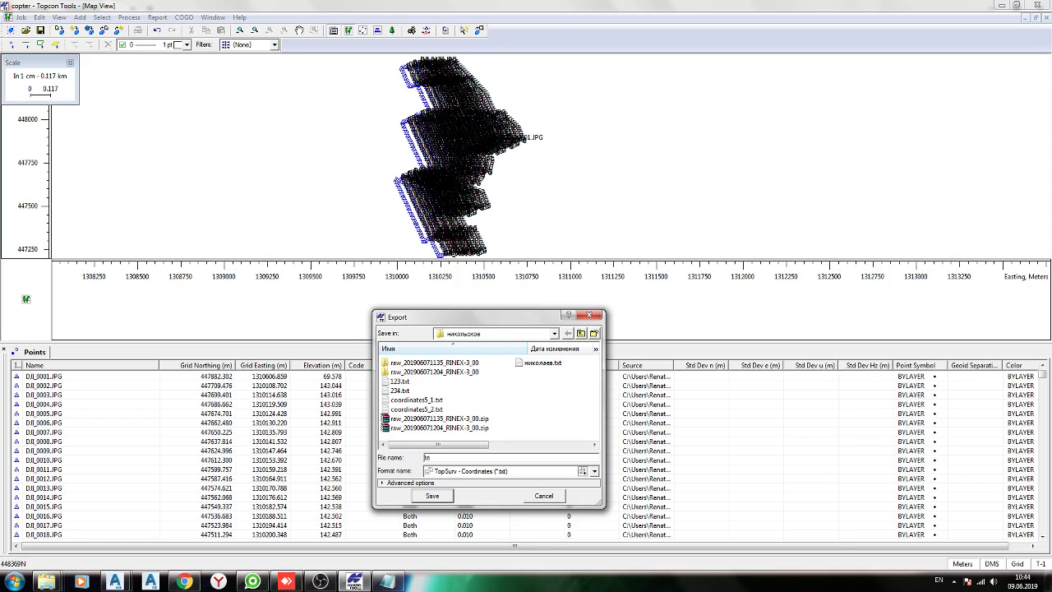
left_click(456, 499)
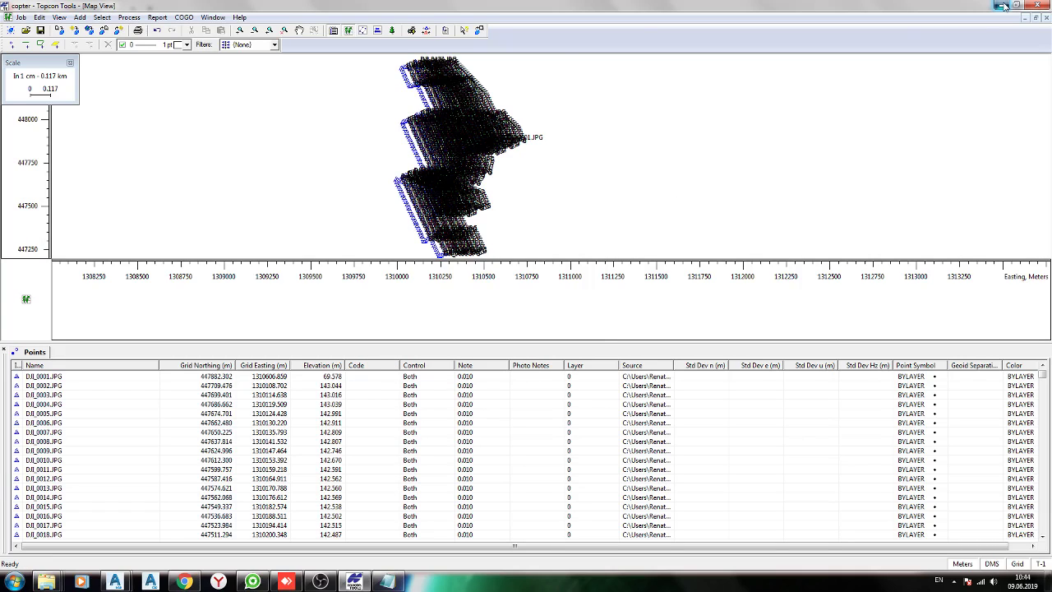
left_click(1004, 6)
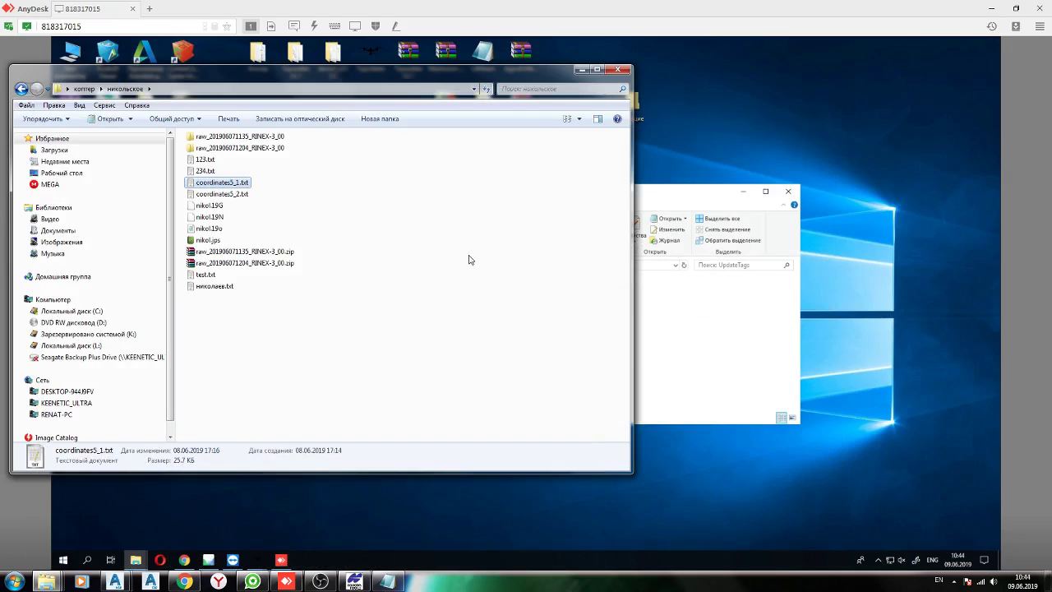
On the remote desktop, open text file 234 in the новониколаевск folder, review its projected photo coordinates, and close it
left_click(633, 258)
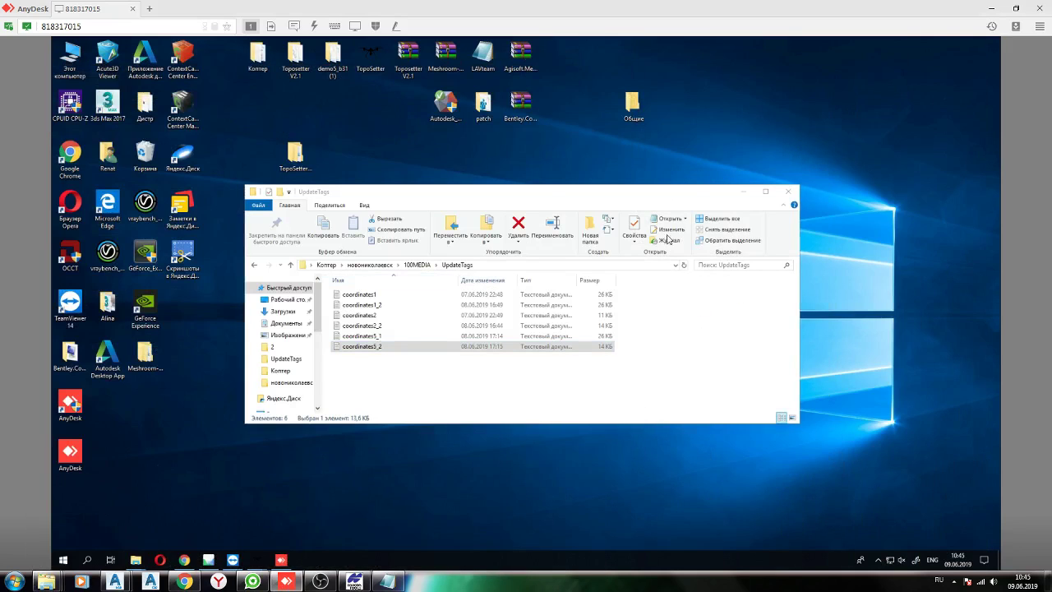
left_click(370, 265)
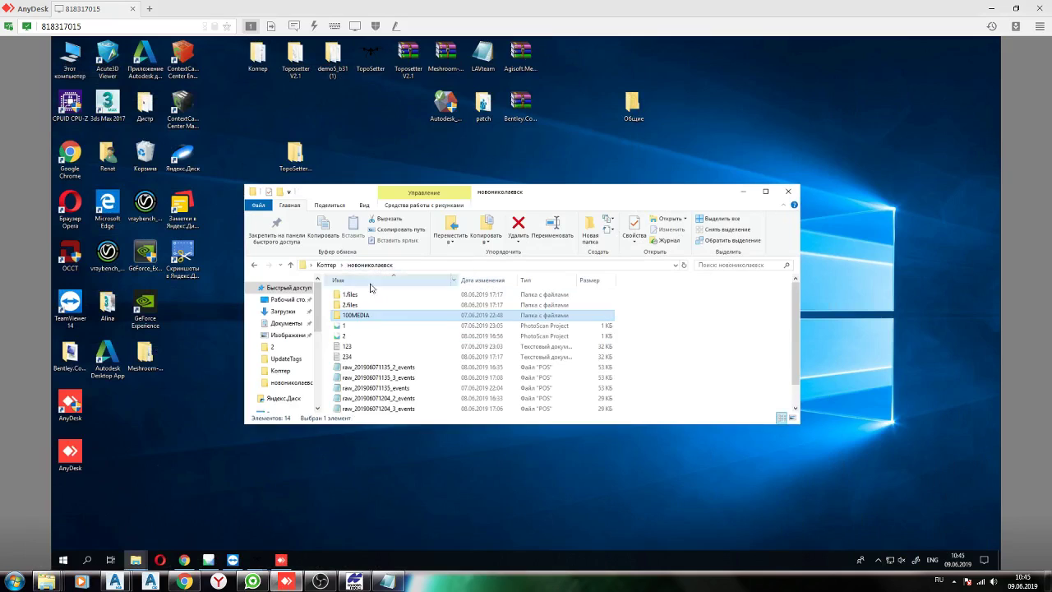
double_click(355, 359)
scroll(374, 279, "down", 3)
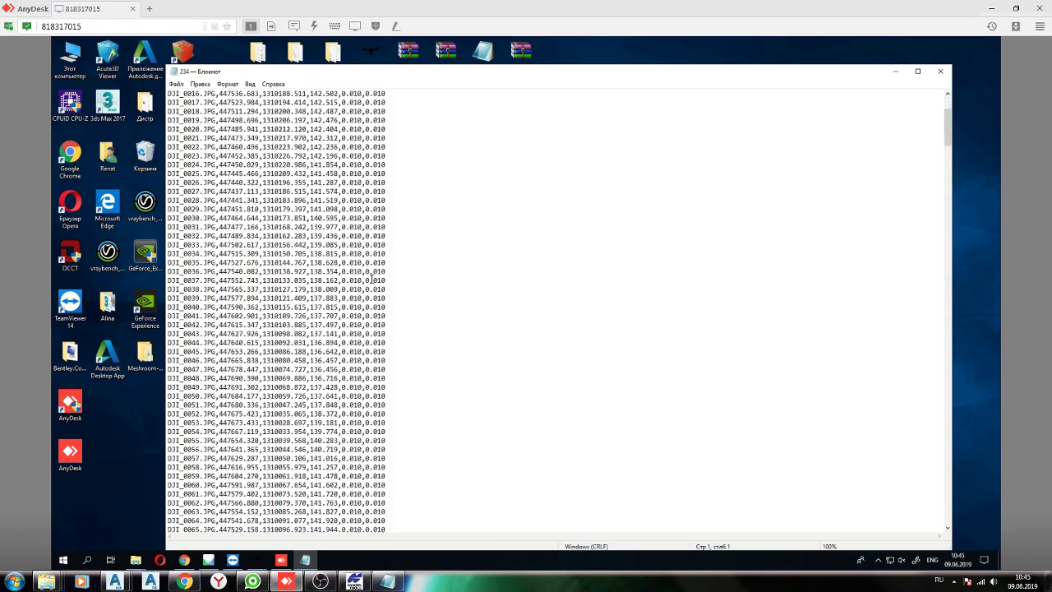
scroll(374, 280, "up", 3)
scroll(374, 279, "down", 10)
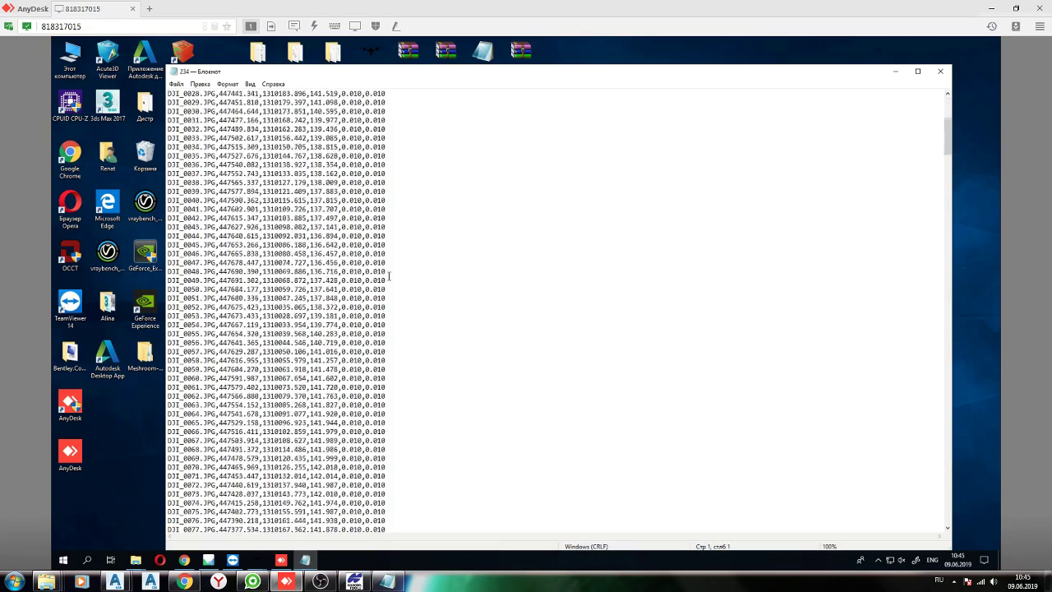
left_click(942, 74)
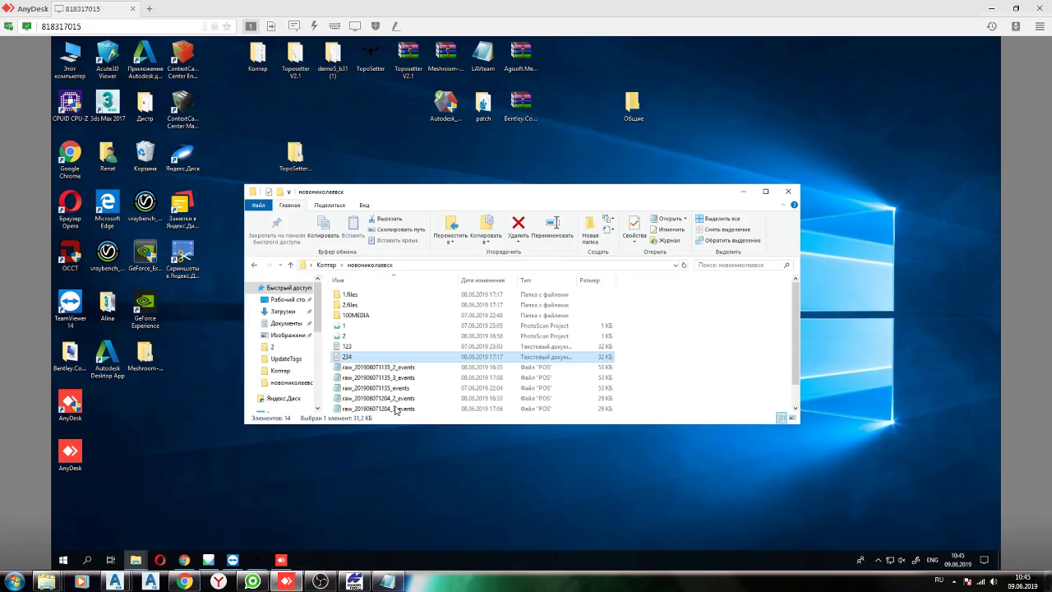
Switch to Metashape, start a new project, and add the photos from the 100MEDIA folder as individual cameras
left_click(208, 560)
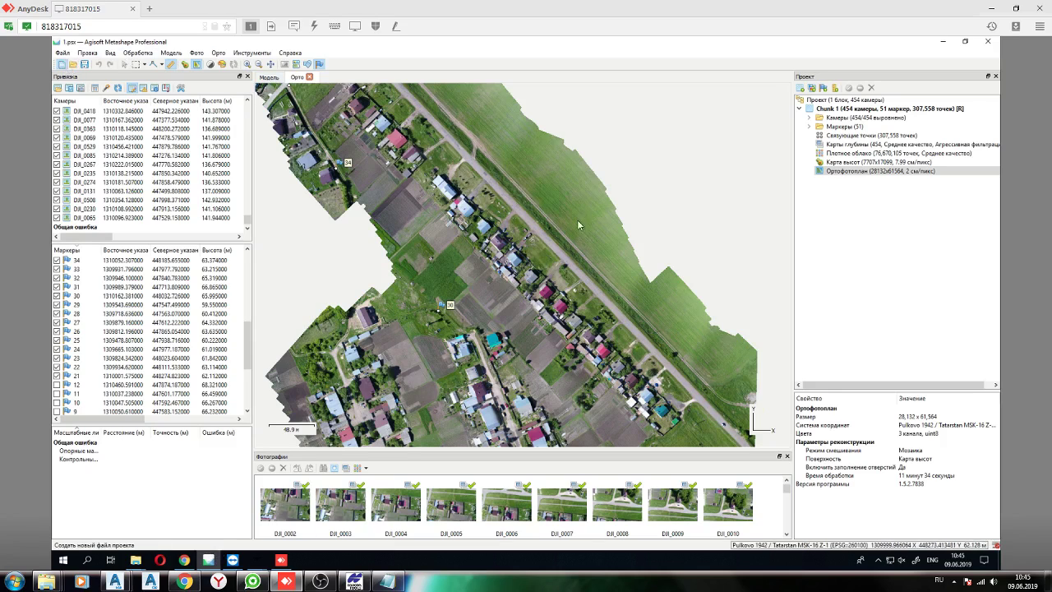
left_click(138, 52)
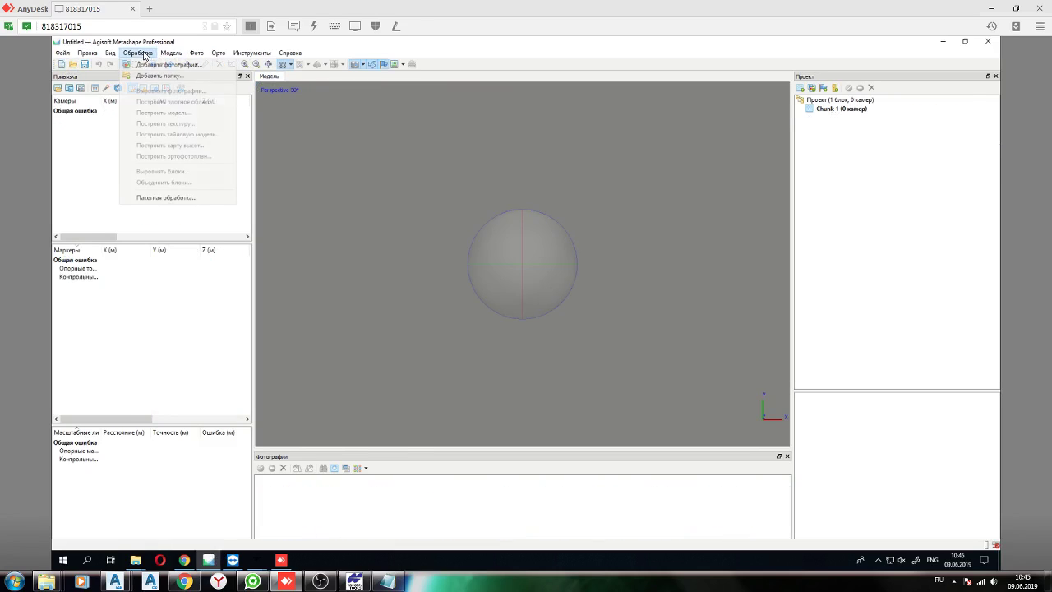
left_click(159, 76)
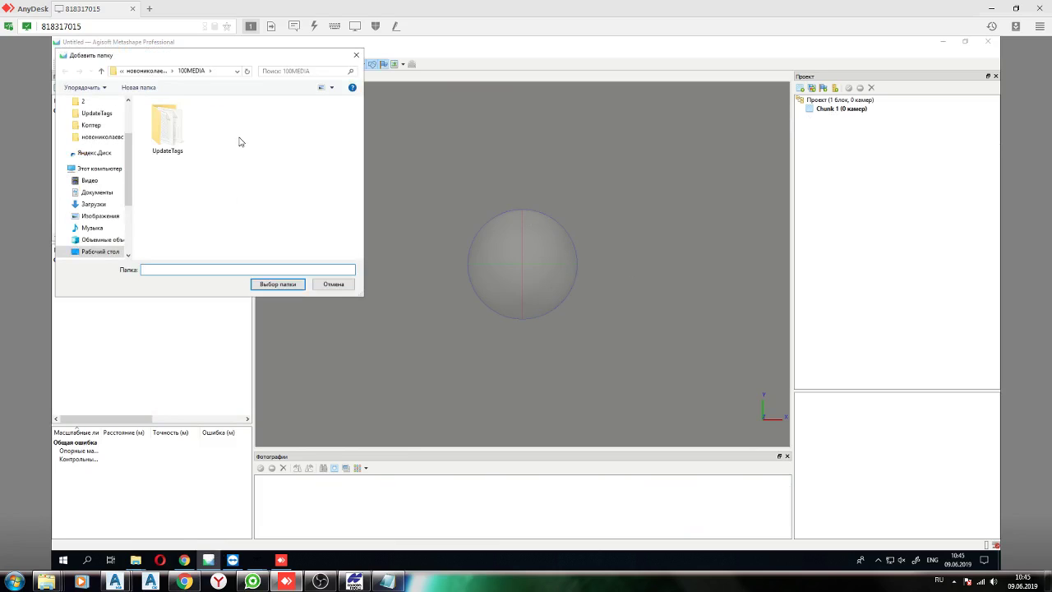
left_click(278, 284)
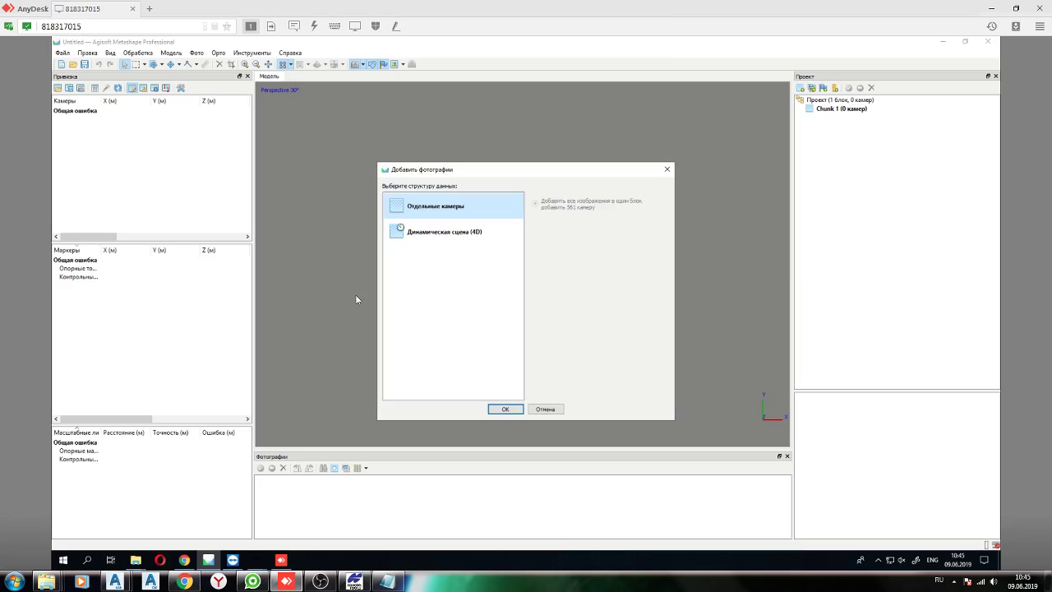
left_click(504, 409)
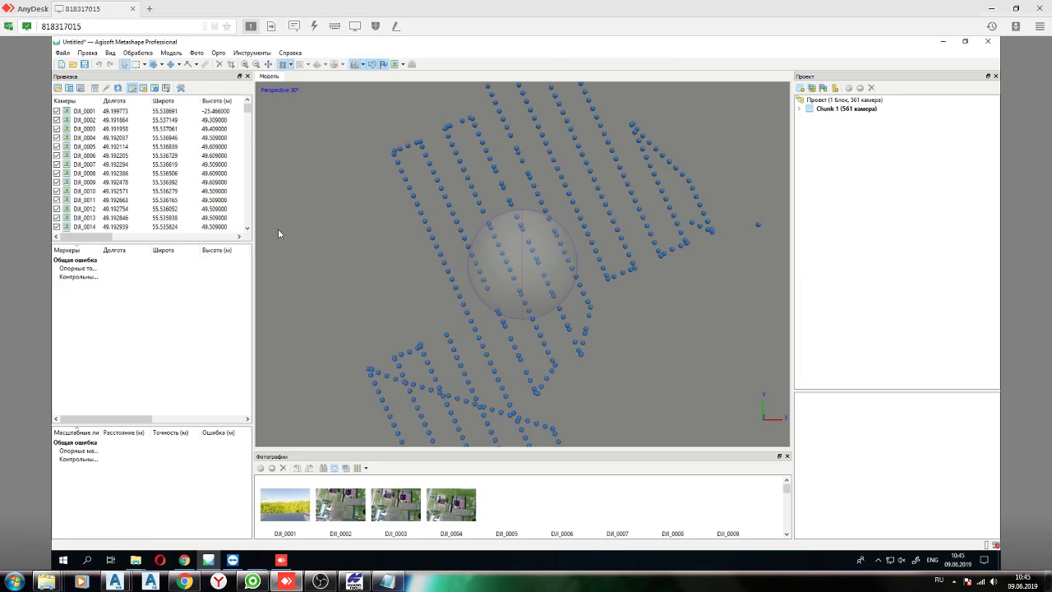
Convert the camera reference coordinates to the Pulkovo 1942 / Tatarstan MSK-16 Z-1 coordinate system, keeping cameras and markers included
left_click_drag(406, 243, 510, 238)
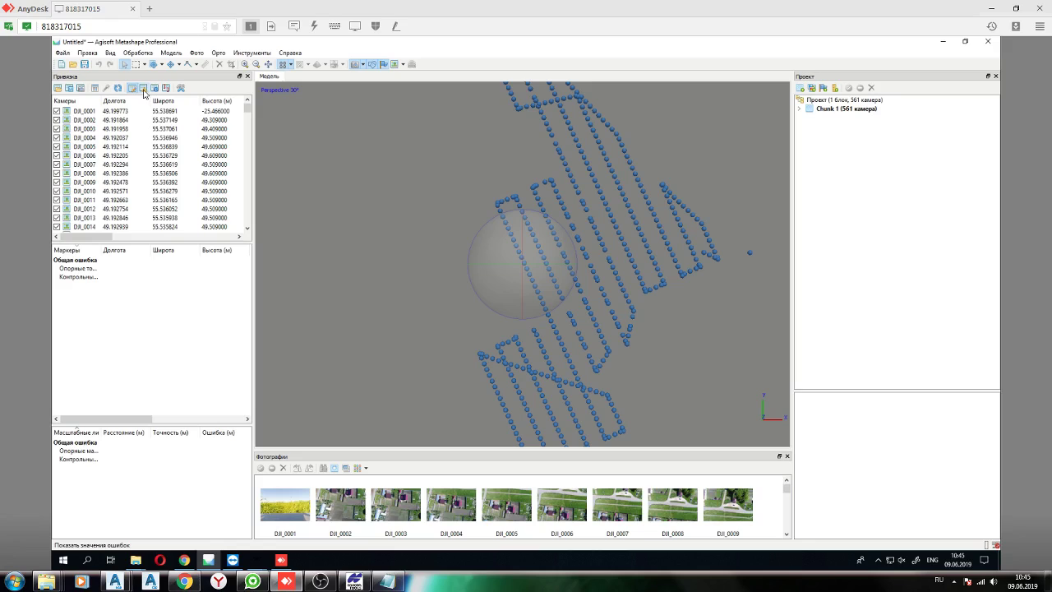
left_click(95, 88)
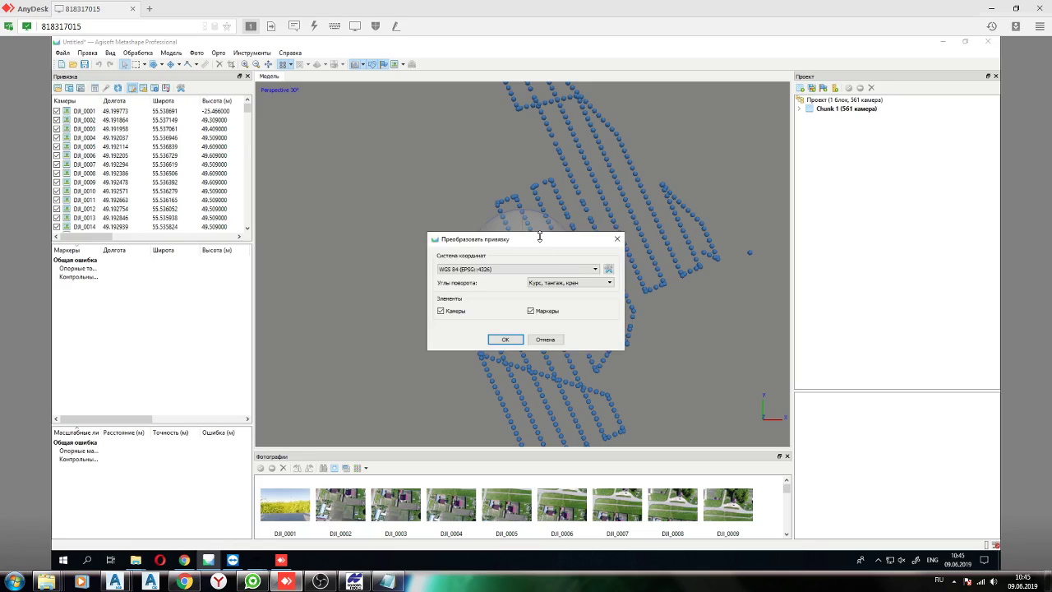
left_click(510, 269)
left_click(497, 278)
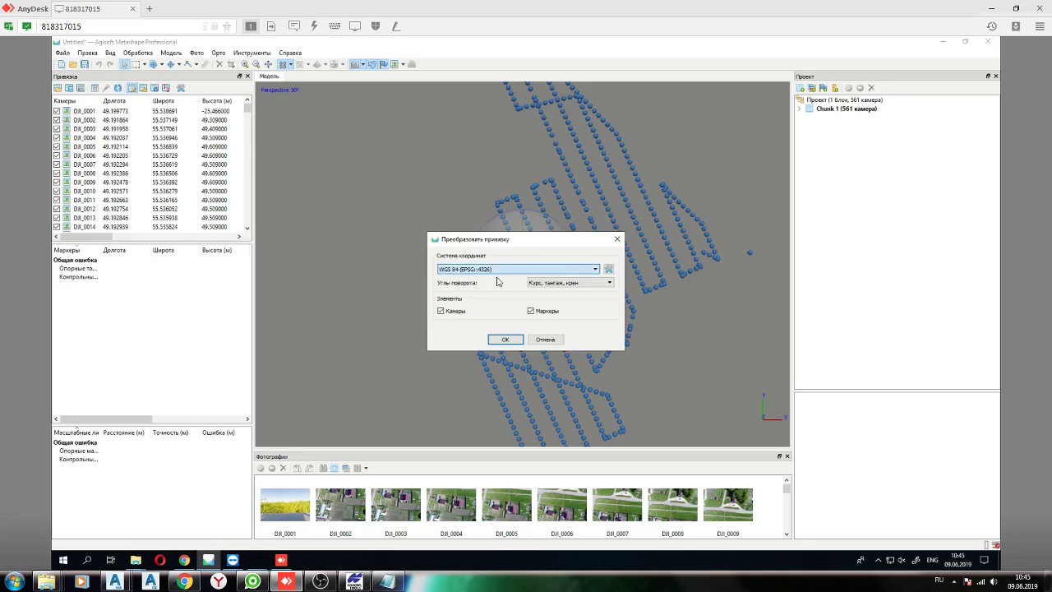
left_click(503, 338)
left_click_drag(273, 203, 432, 260)
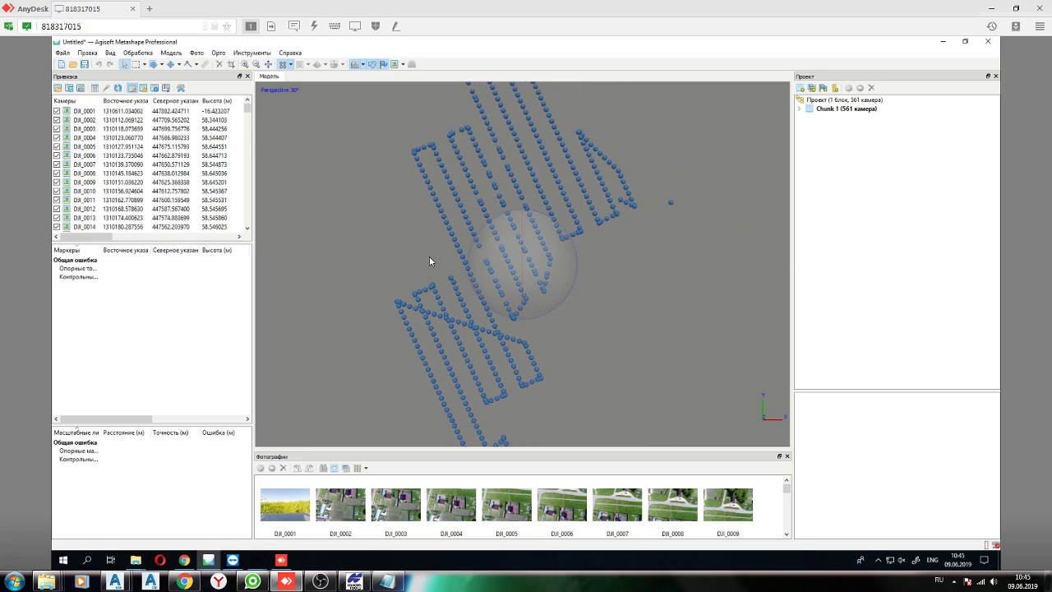
Start a reference import and look for the coordinate text file in the новоникольск folder under Полёты
left_click(57, 88)
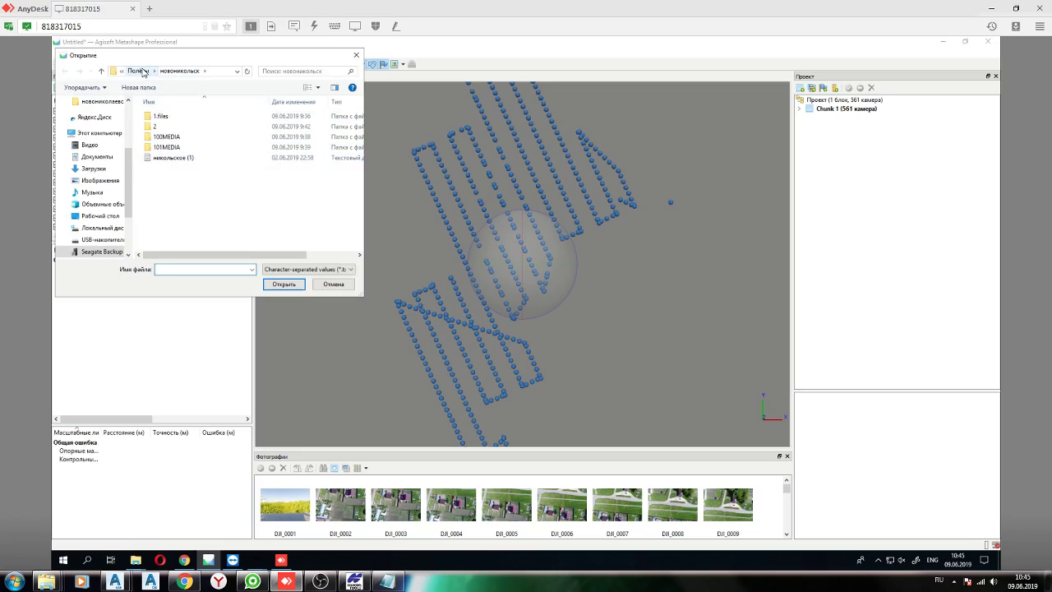
left_click(138, 71)
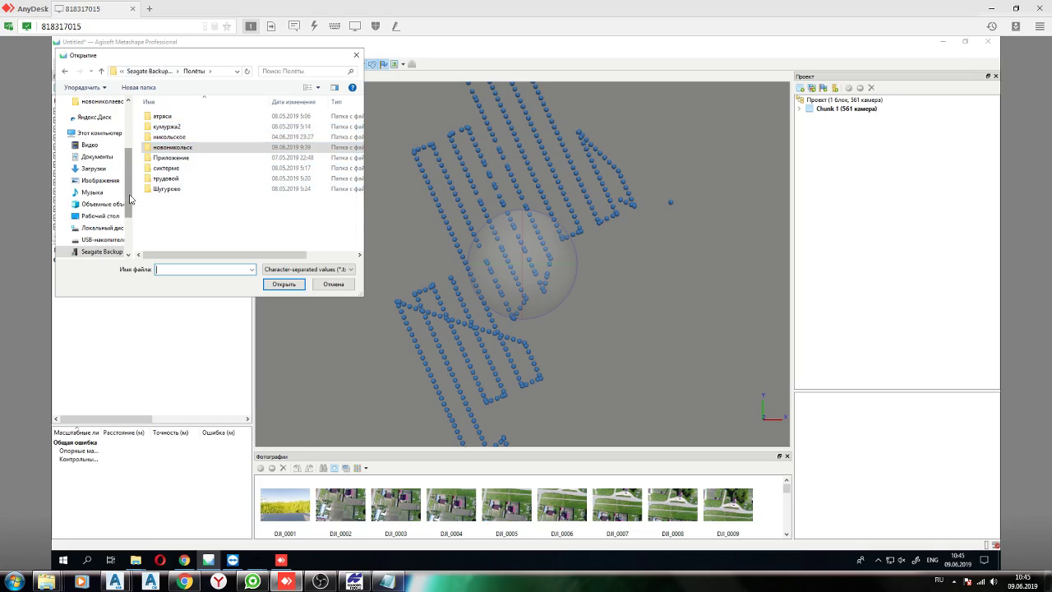
scroll(125, 232, "down", 2)
scroll(125, 233, "up", 2)
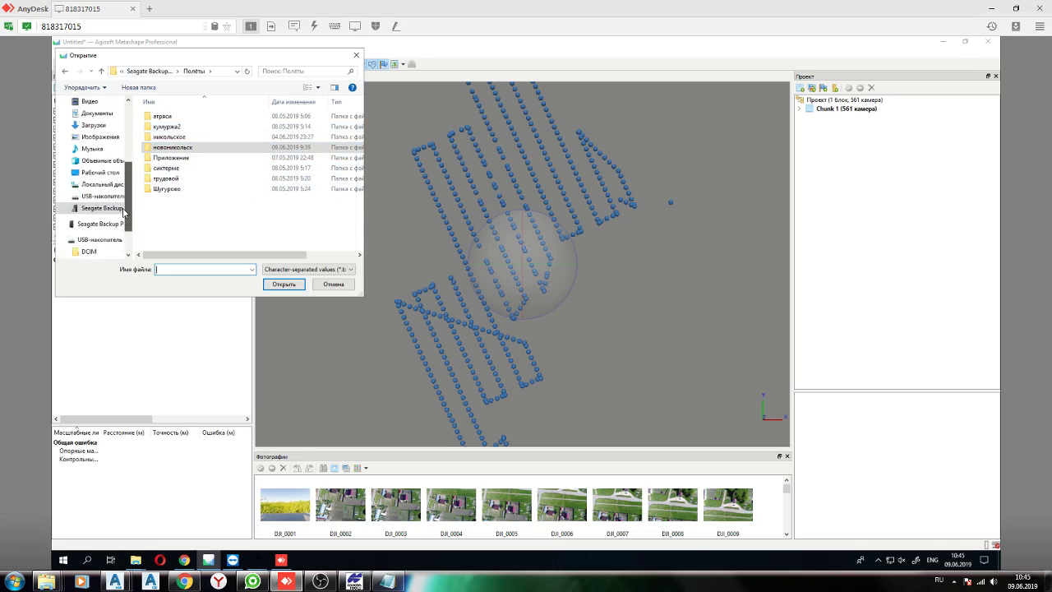
double_click(199, 147)
left_click(187, 158)
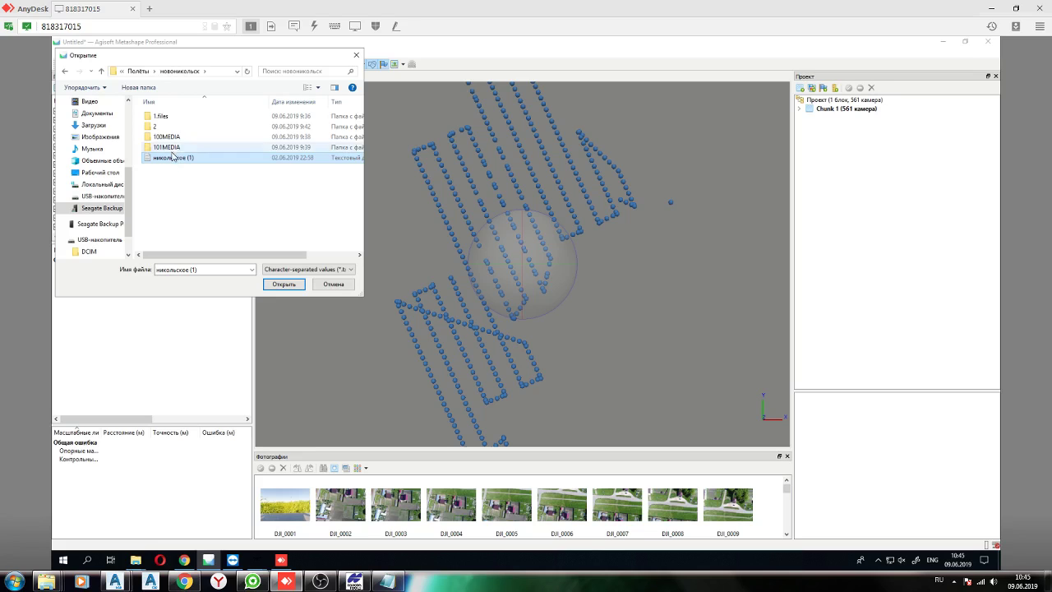
Check for coordinate file 234.txt in the local computer's никольское folder and return to the reference import
mouse_move(47, 580)
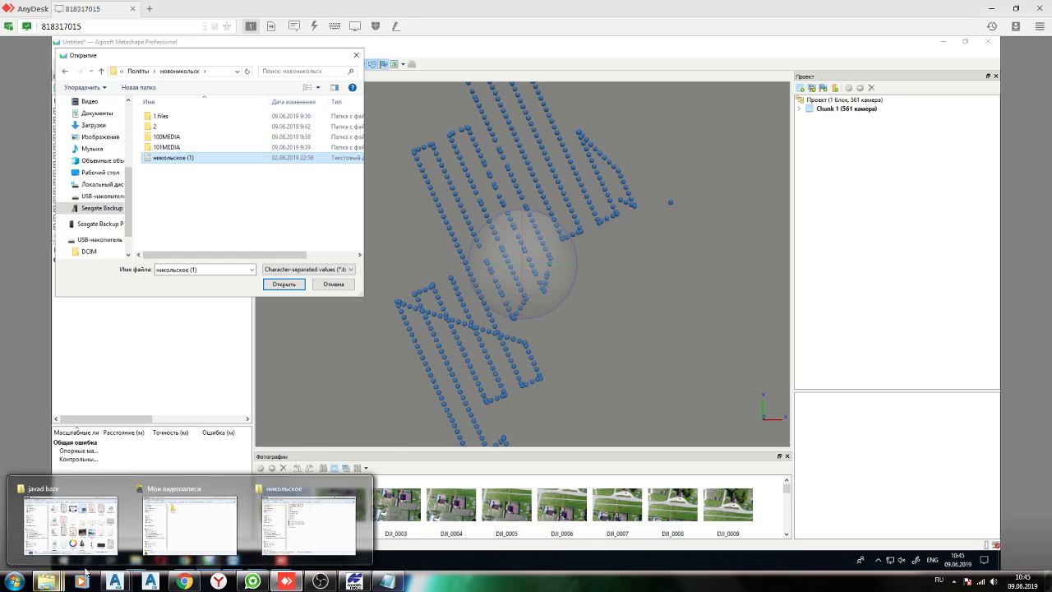
left_click(308, 519)
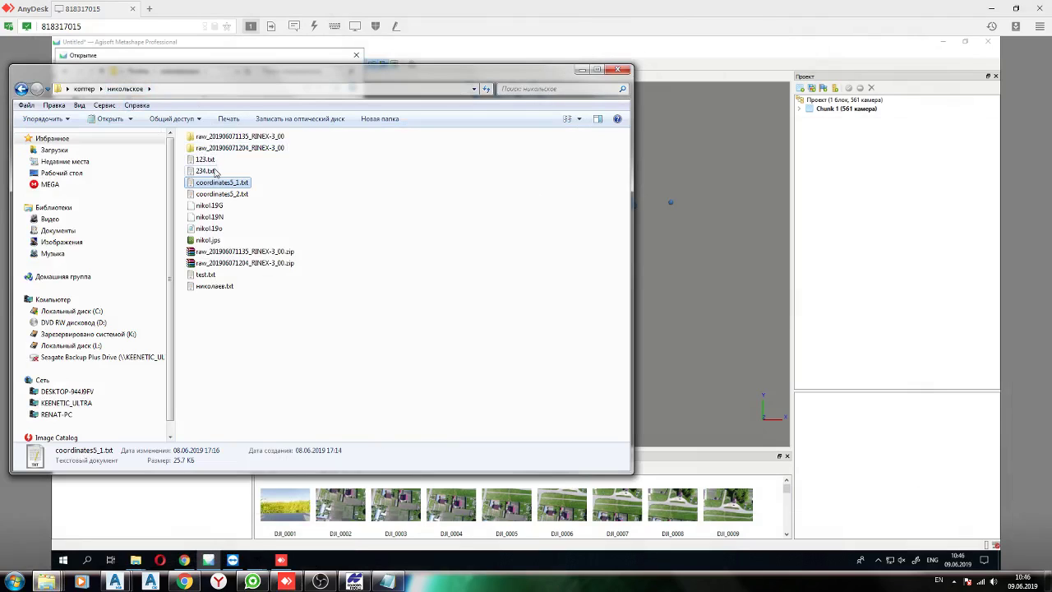
left_click(213, 171)
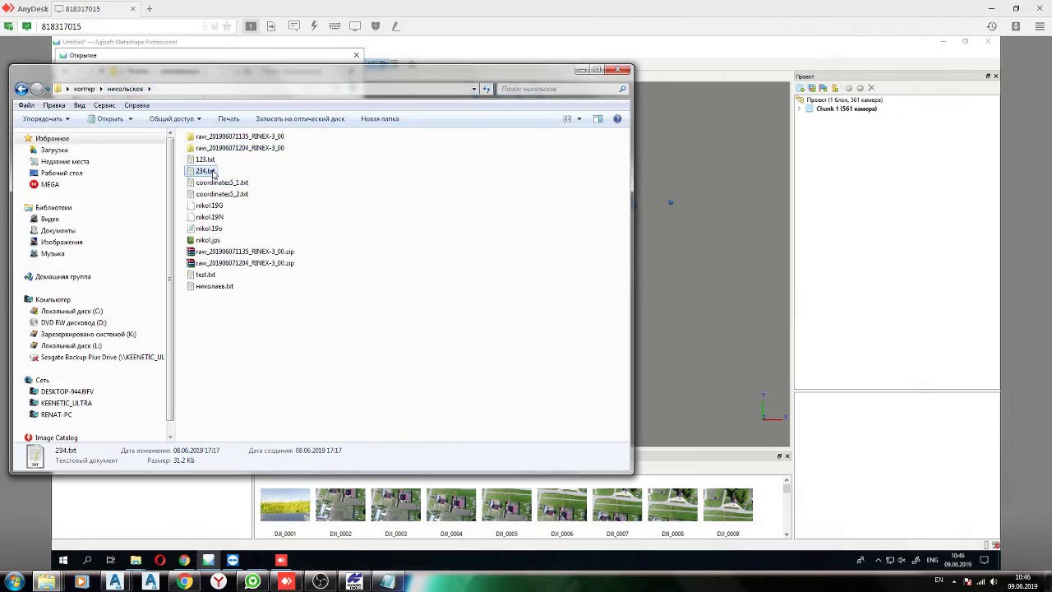
left_click(210, 56)
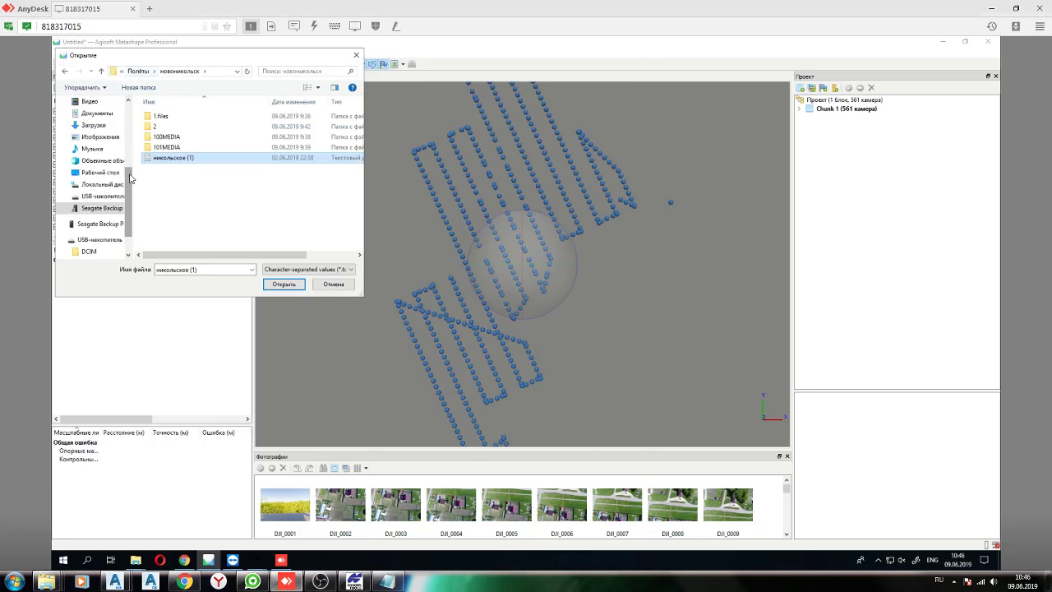
Import the camera coordinates from text file 234 in Коптер's новониколаевск folder, using Pulkovo 1942 / Tatarstan MSK-16 Z-1 and comma separation
left_click_drag(129, 180, 131, 133)
left_click(82, 160)
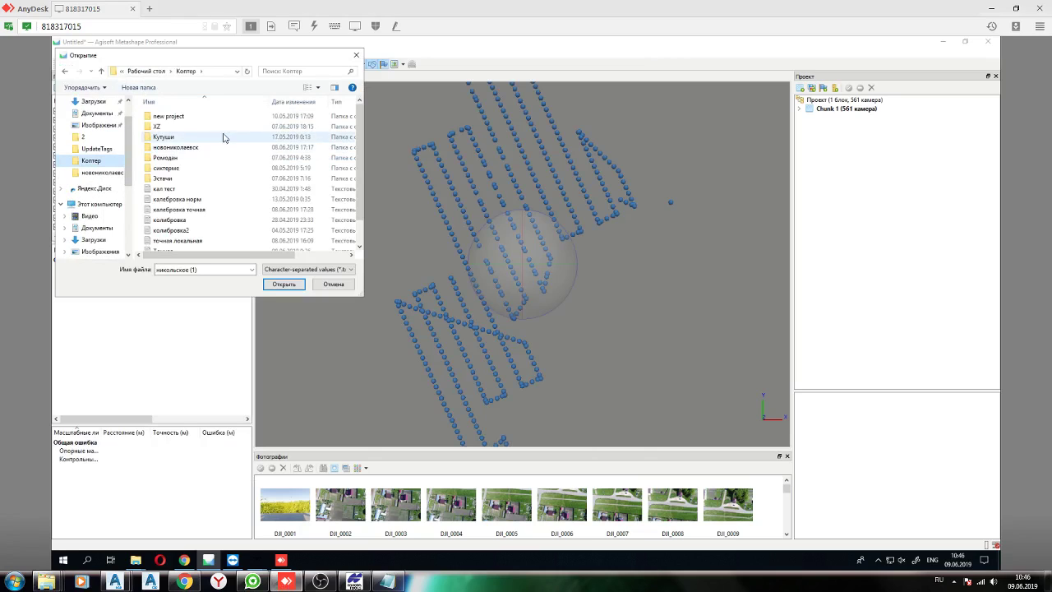
double_click(175, 147)
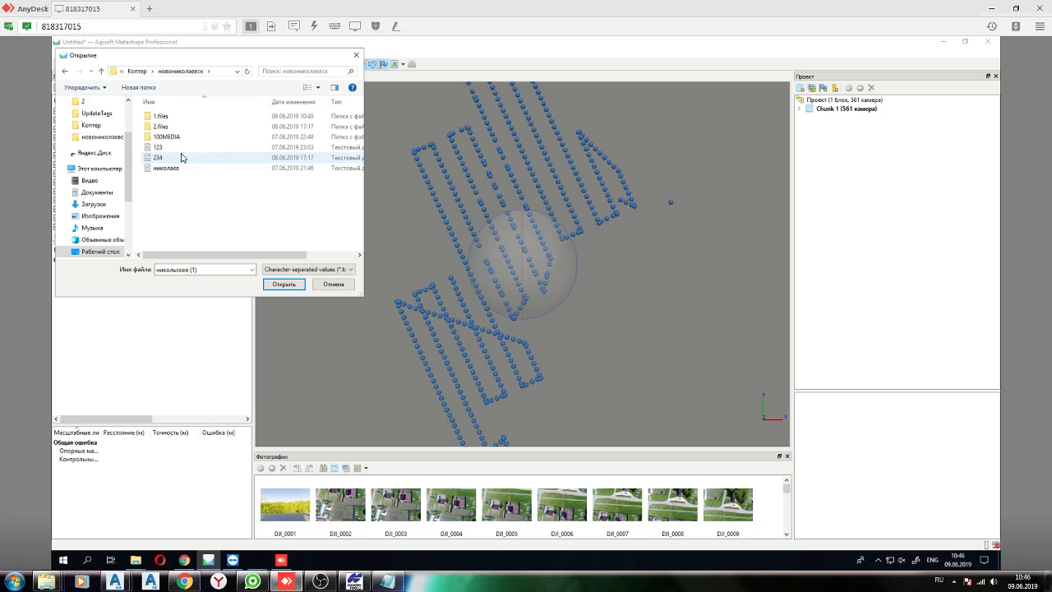
left_click(182, 157)
left_click(284, 284)
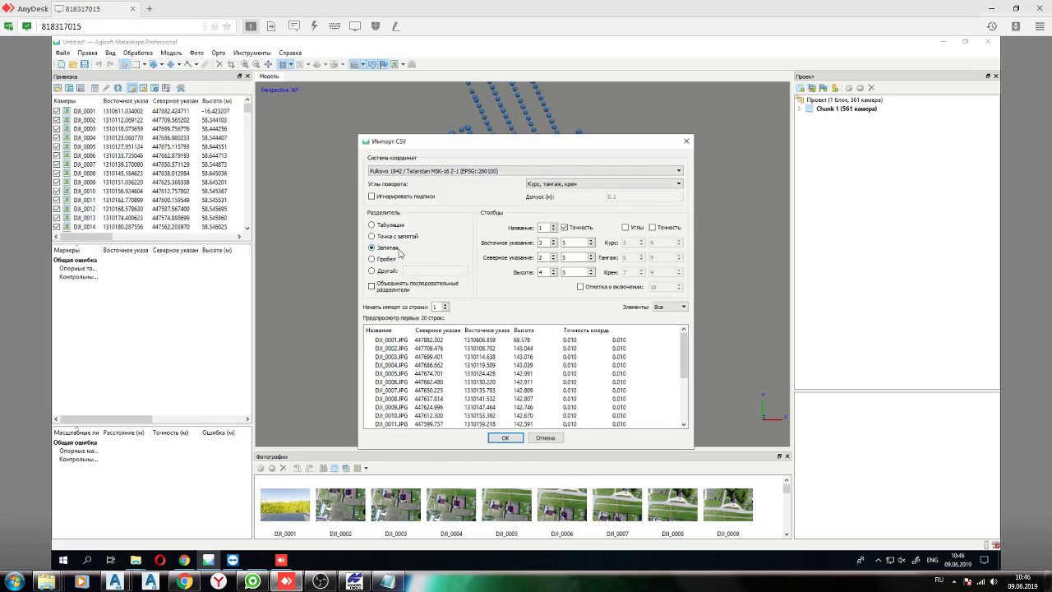
left_click(489, 173)
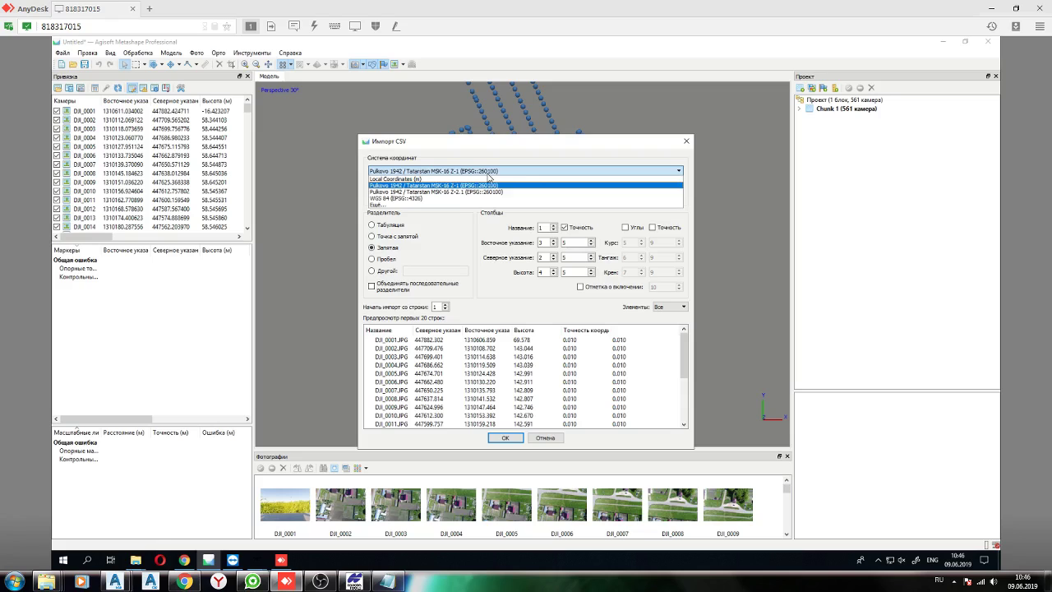
left_click(496, 161)
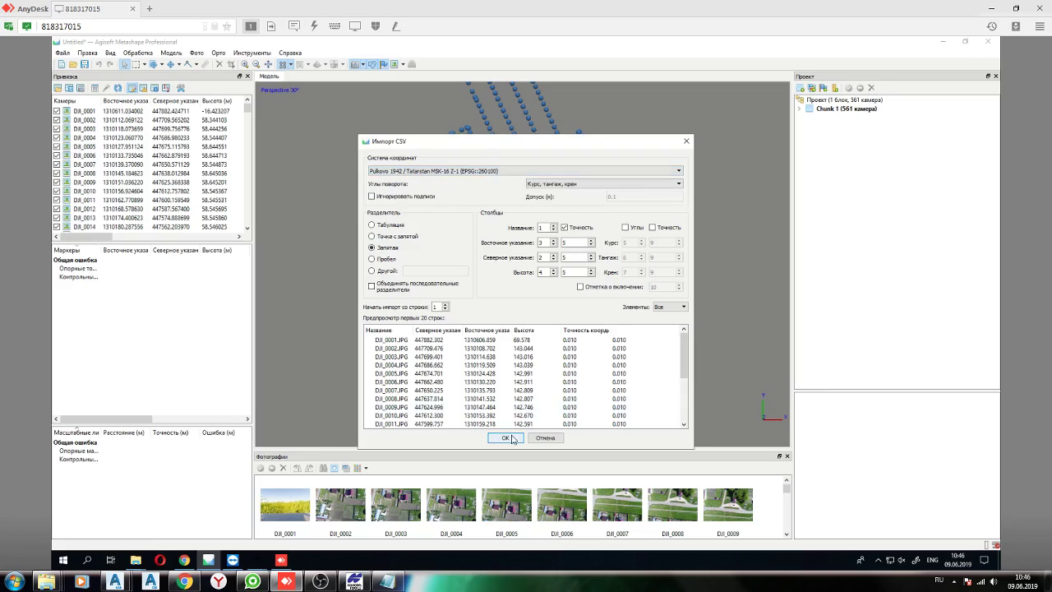
left_click(506, 438)
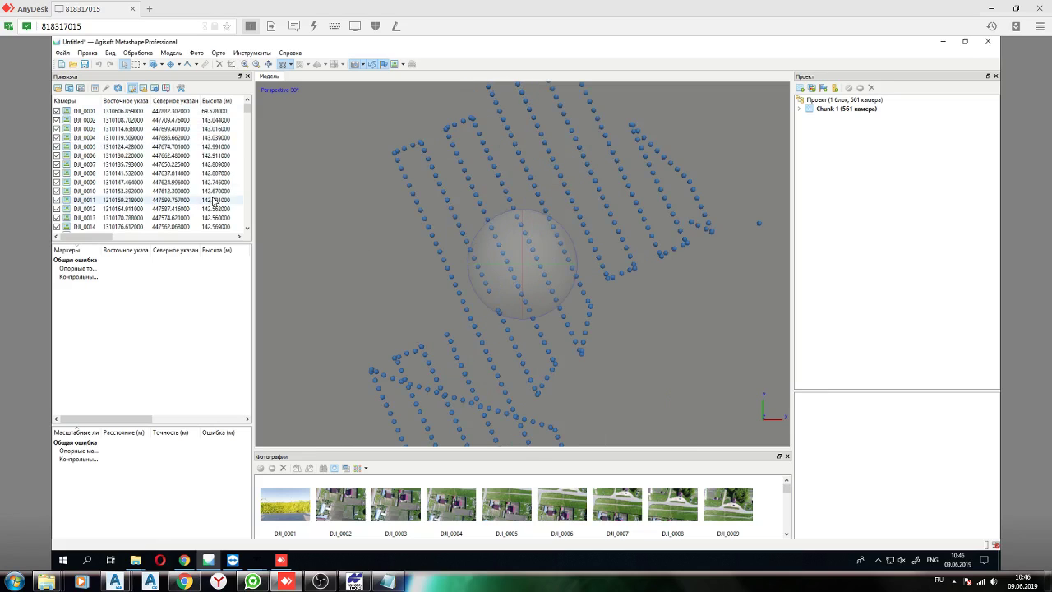
Widen the reference table to show the accuracy column, and remove the isolated camera DJI_0001 from the chunk
left_click_drag(254, 207, 324, 223)
left_click_drag(649, 266, 526, 268)
left_click(137, 66)
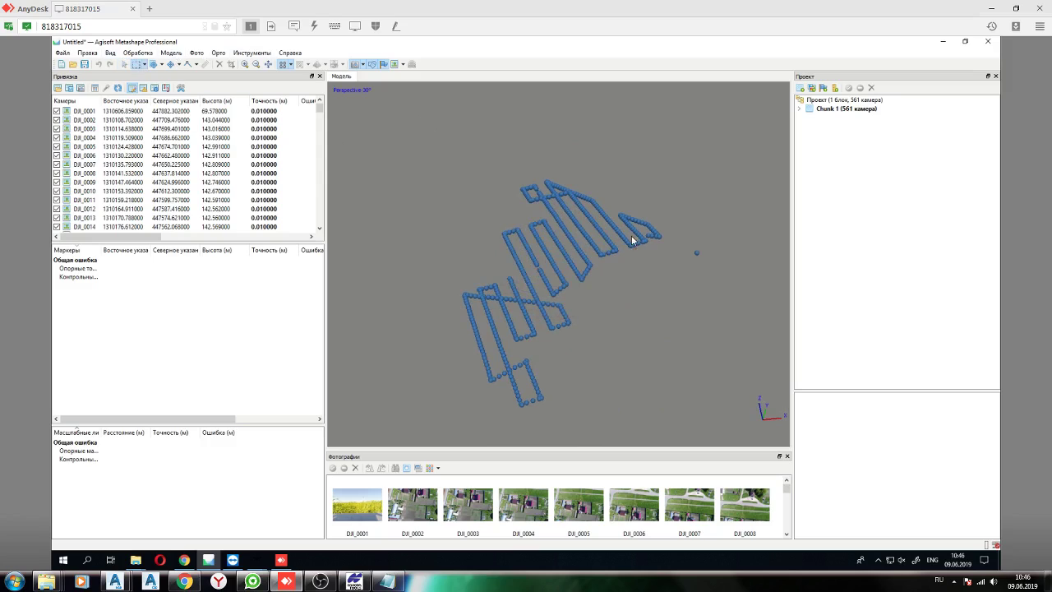
left_click_drag(696, 233, 709, 292)
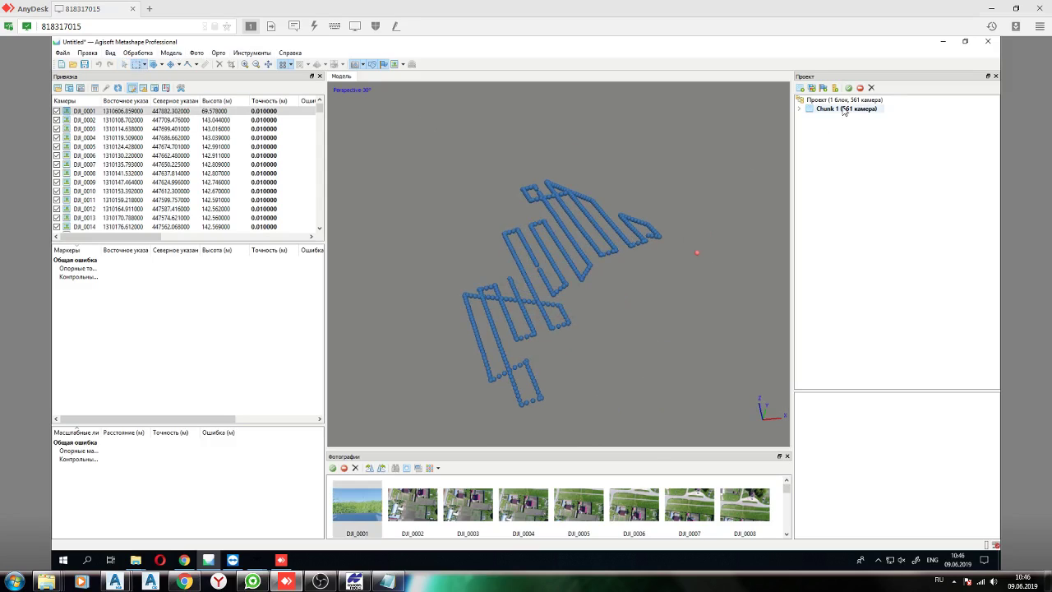
left_click(871, 87)
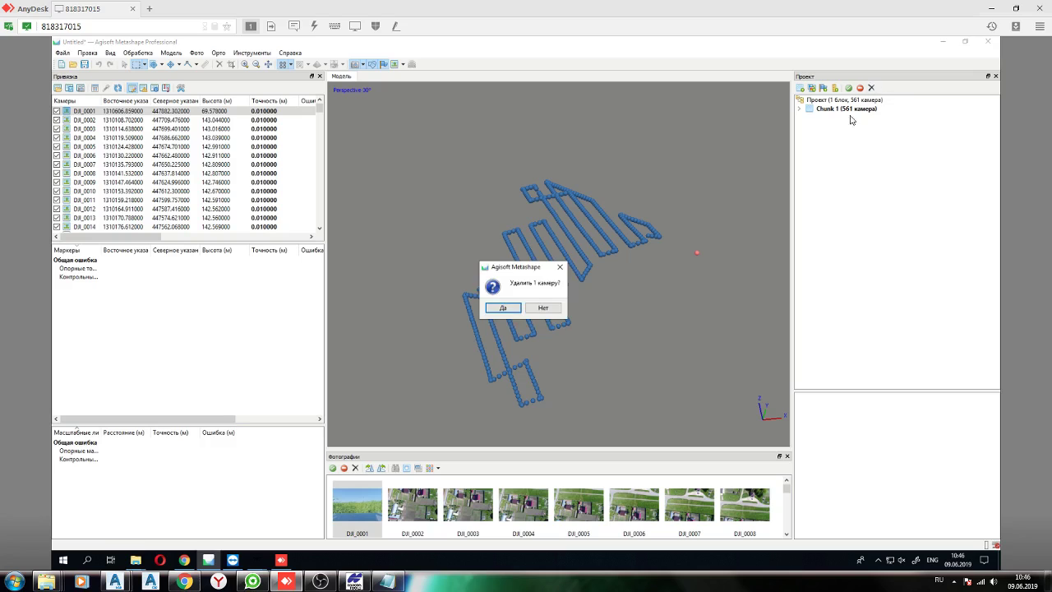
left_click(502, 307)
Remove cameras DJI_0092, DJI_0093 and DJI_0094 on the turn between the two flight lines
scroll(517, 305, "up", 5)
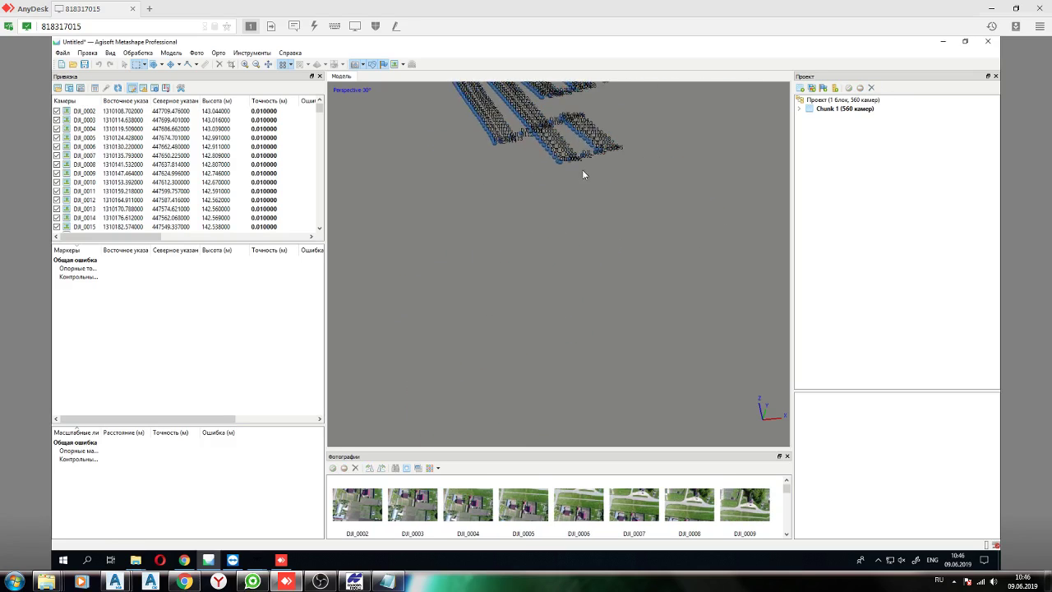
scroll(582, 174, "up", 3)
right_click_drag(571, 157, 510, 272)
scroll(545, 249, "up", 3)
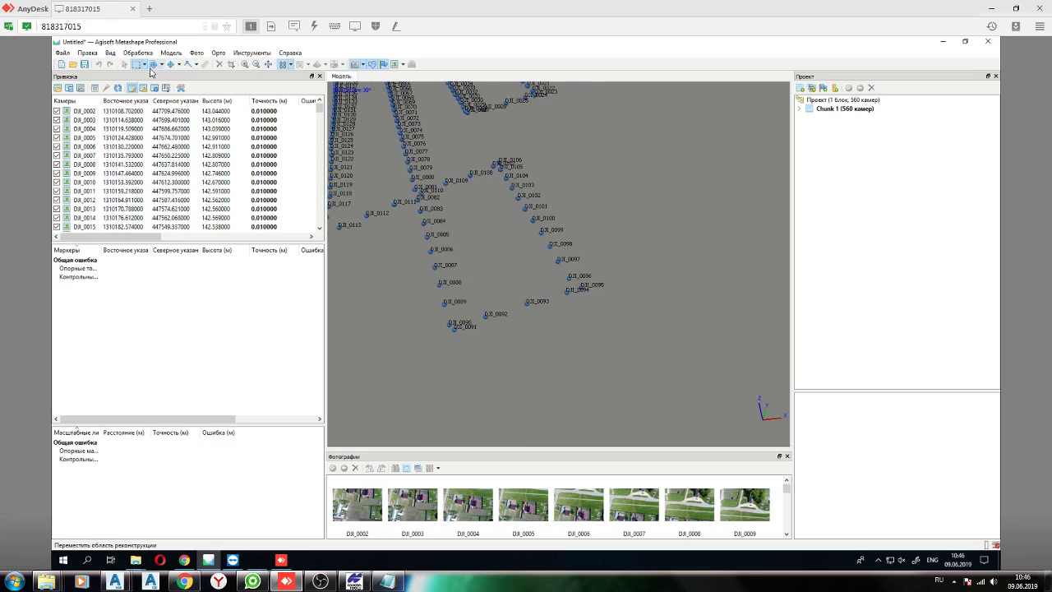
left_click(123, 66)
left_click_drag(443, 197, 549, 257)
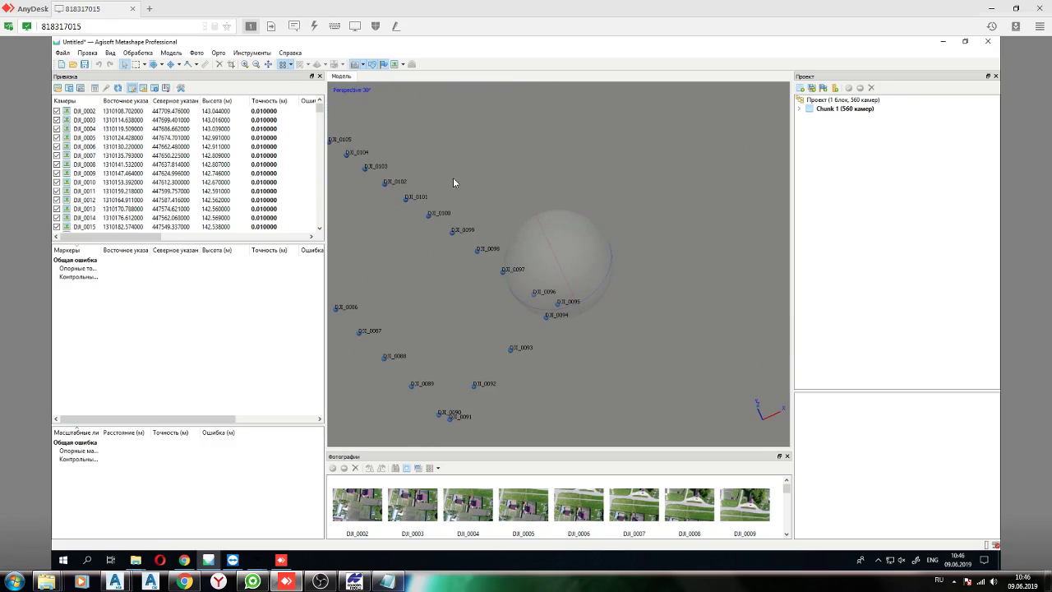
left_click(136, 65)
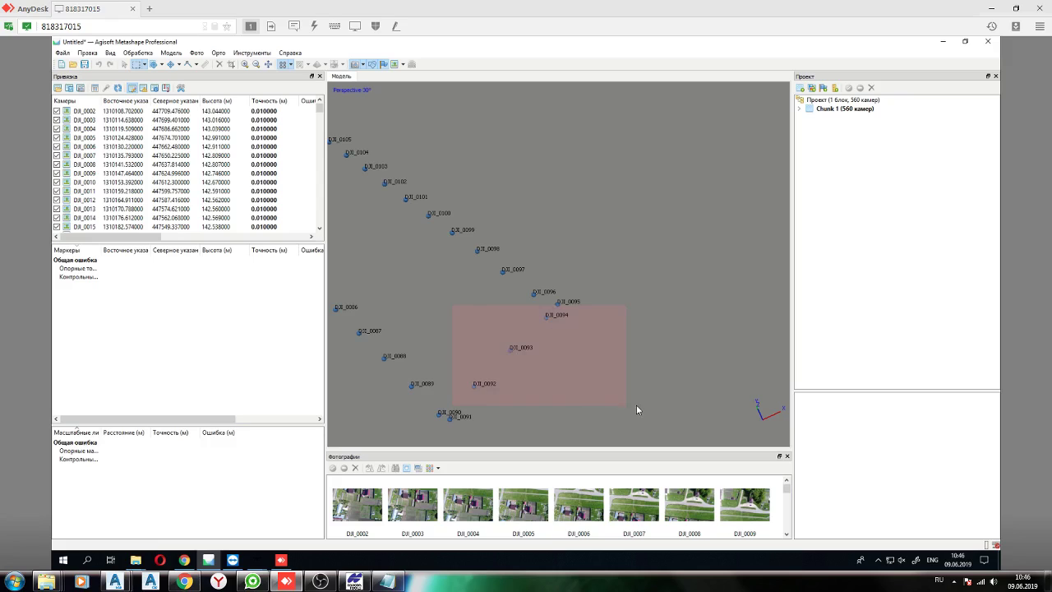
left_click_drag(634, 405, 634, 405)
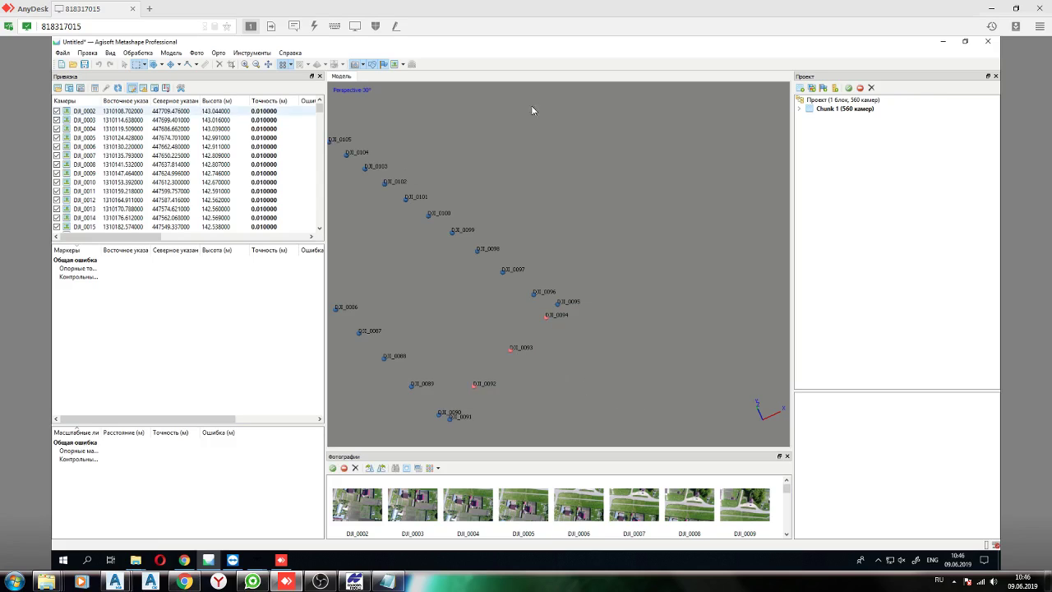
left_click(871, 87)
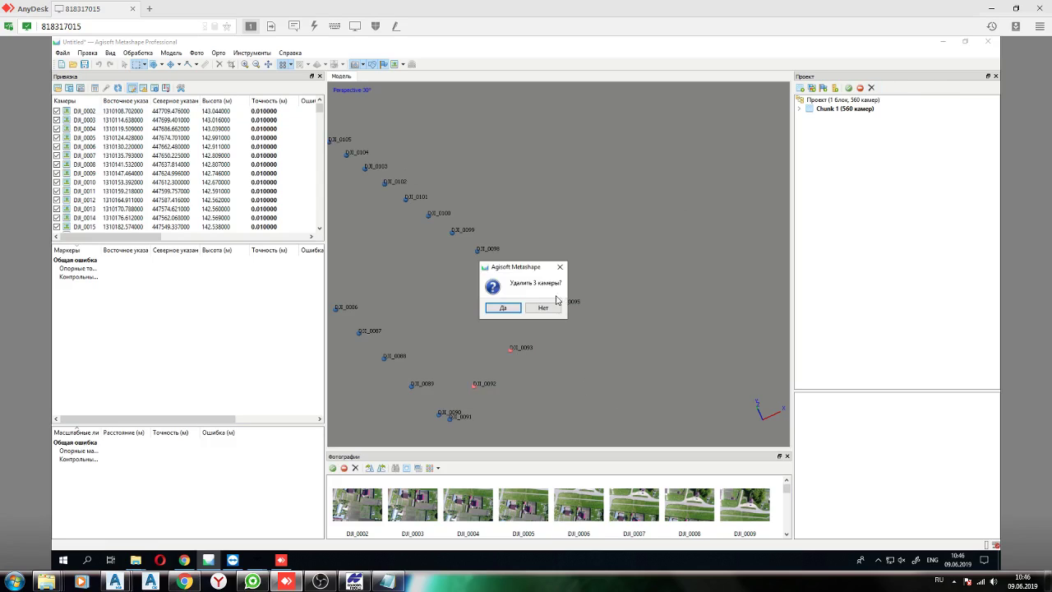
left_click(503, 307)
scroll(459, 283, "down", 5)
mouse_move(582, 263)
middle_mouse_down()
mouse_move(584, 205)
mouse_move(564, 281)
mouse_move(601, 153)
mouse_move(577, 258)
middle_mouse_up()
left_click_drag(578, 258, 487, 234)
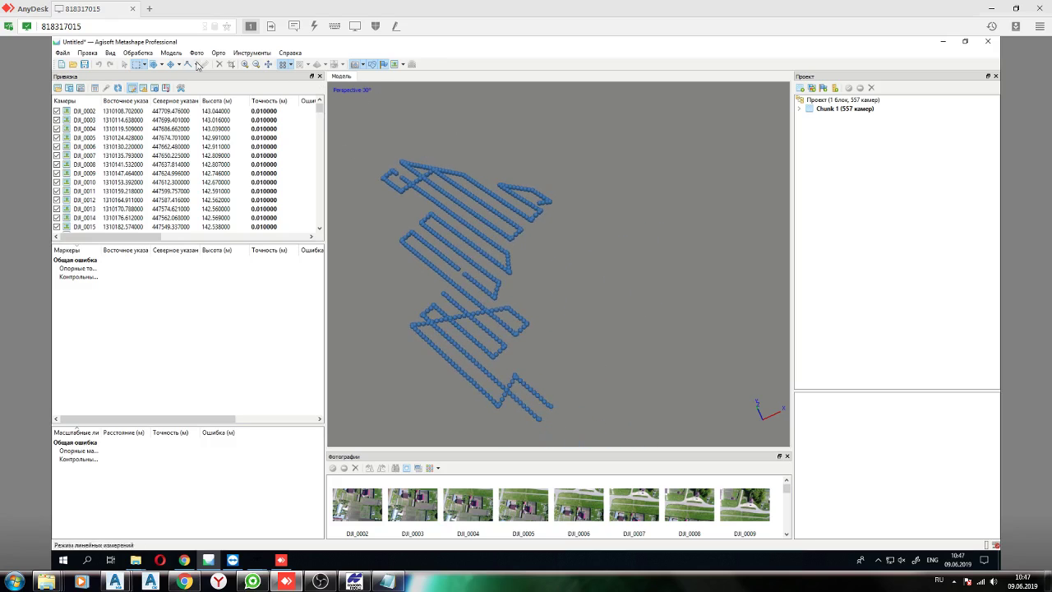
left_click(134, 67)
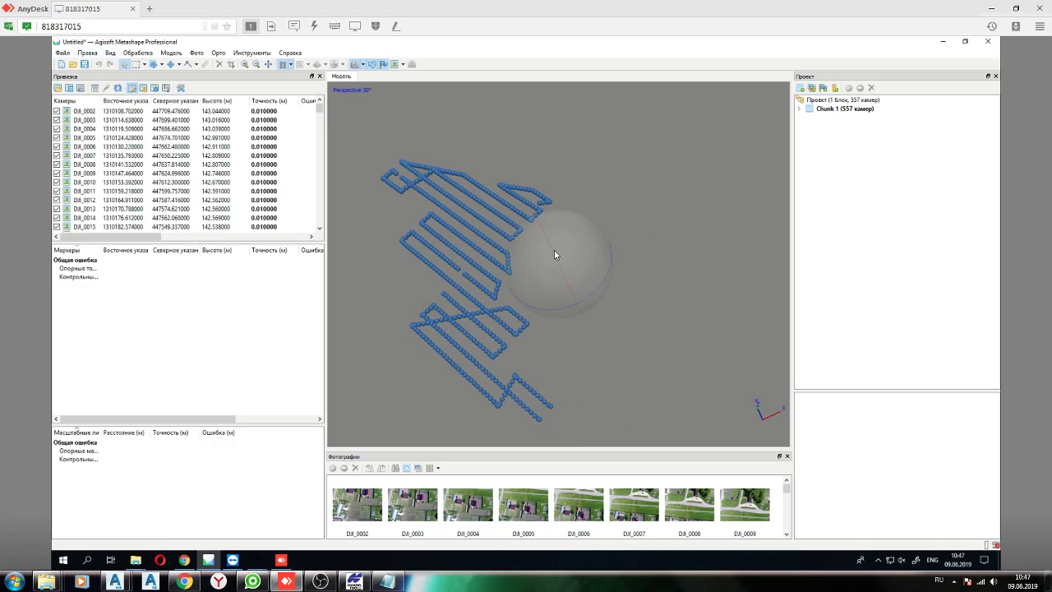
left_click_drag(554, 250, 378, 188)
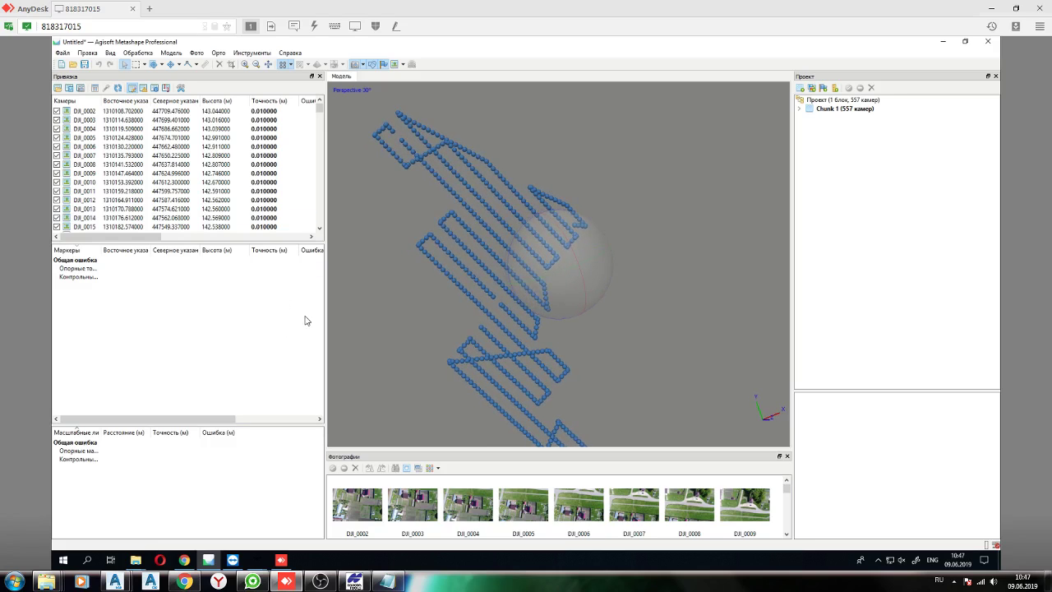
mouse_move(323, 581)
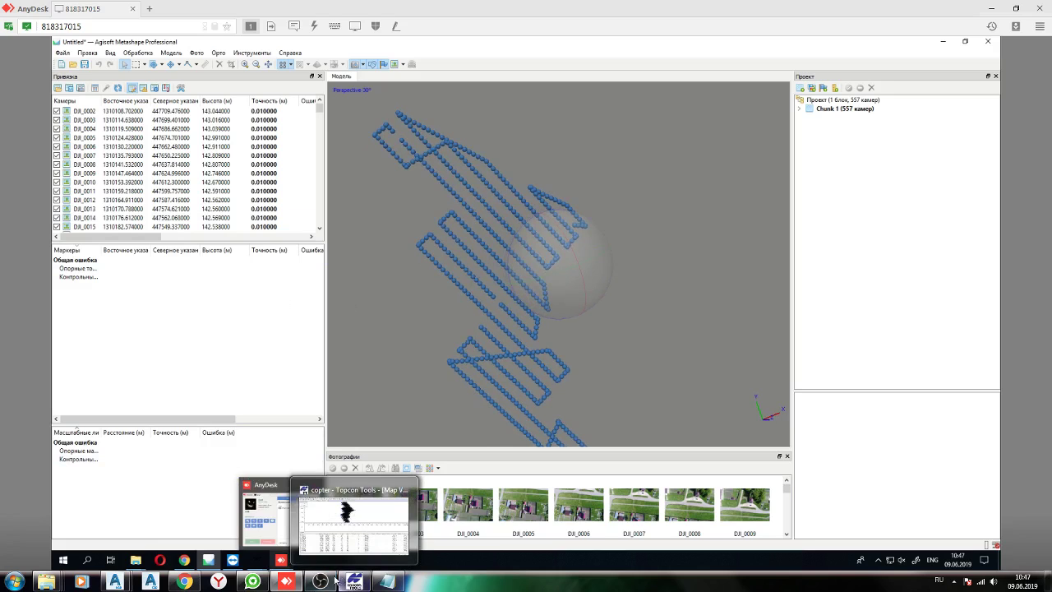
left_click(320, 521)
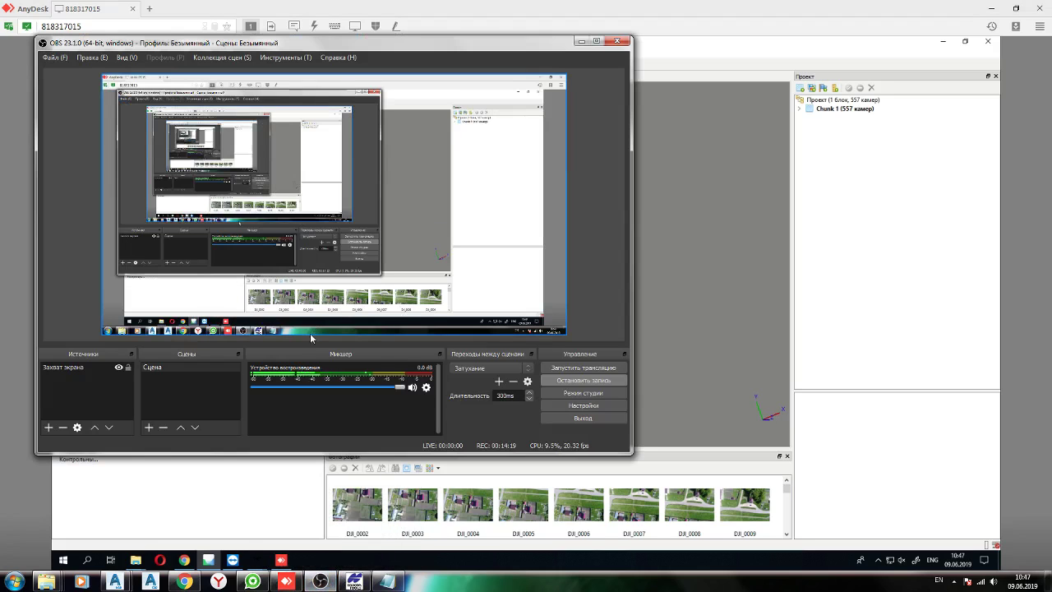